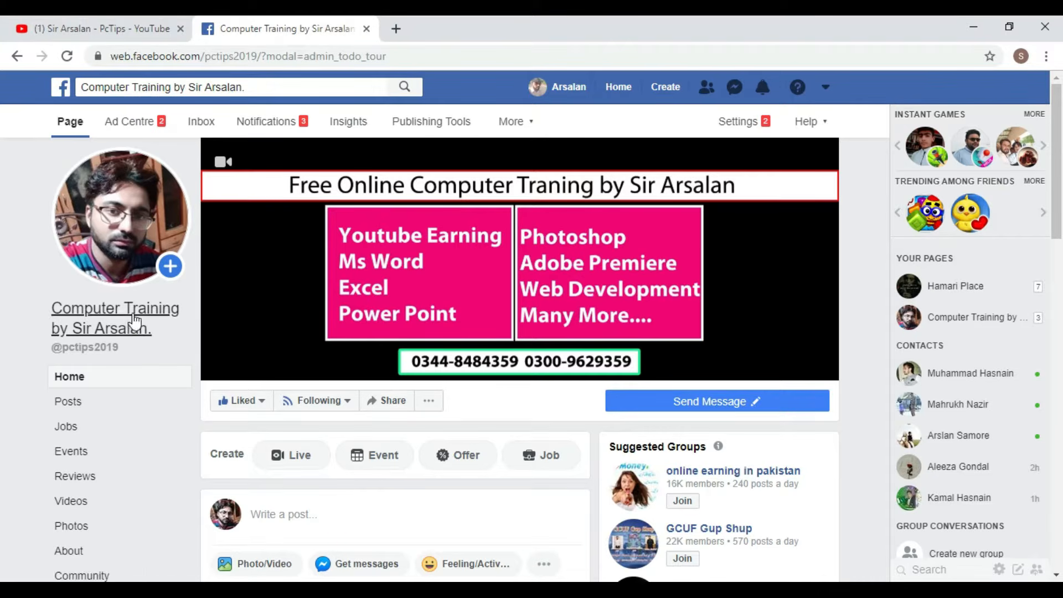
- Minimize the Chrome window showing Facebook to reveal the desktop
{"action": "left_click", "coordinate": [974, 27]}
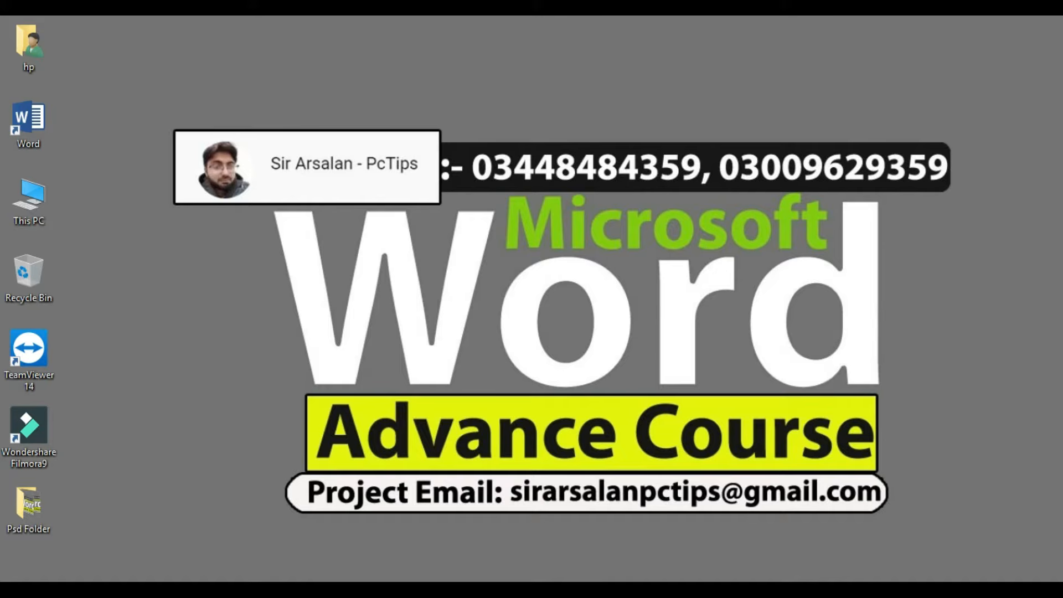
- Bring up the blank Document1 from the Word taskbar and scroll through the empty page
{"action": "mouse_move", "coordinate": [591, 589]}
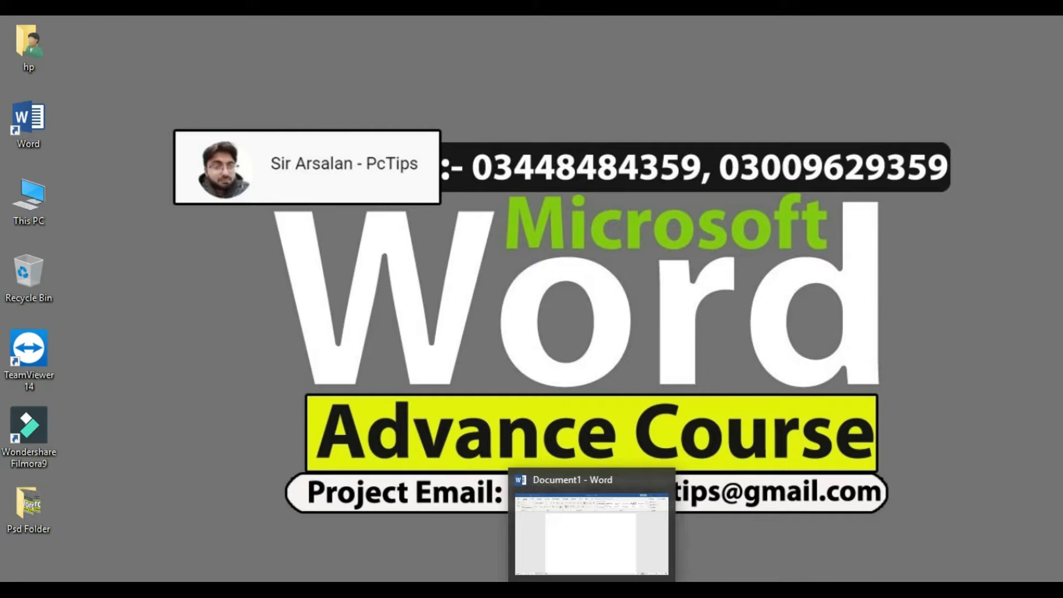
{"action": "left_click", "coordinate": [591, 589]}
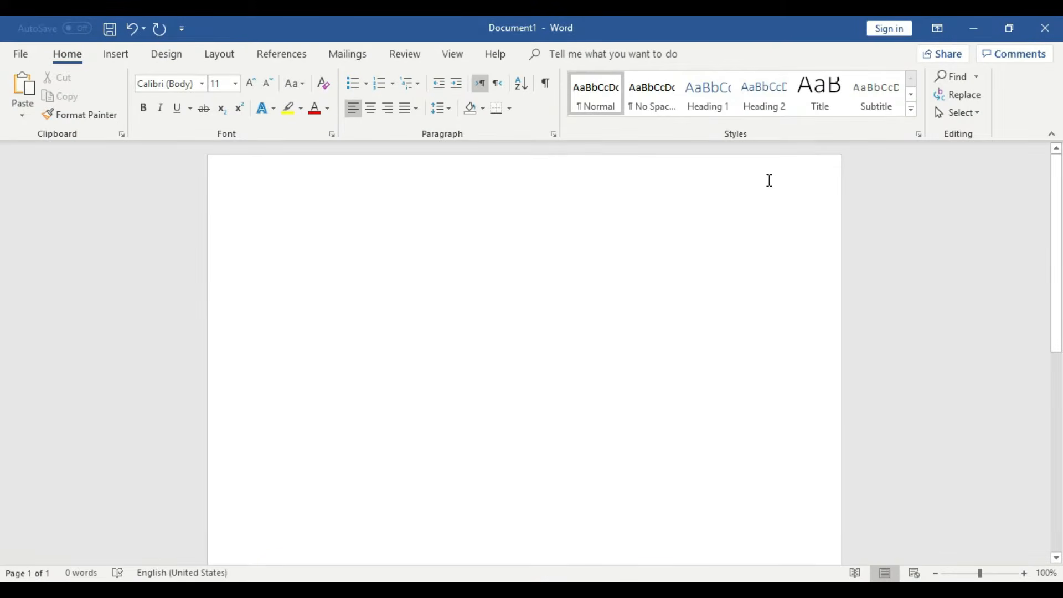
{"action": "scroll", "coordinate": [781, 395], "scroll_direction": "down", "scroll_amount": 3}
{"action": "scroll", "coordinate": [781, 394], "scroll_direction": "down", "scroll_amount": 5}
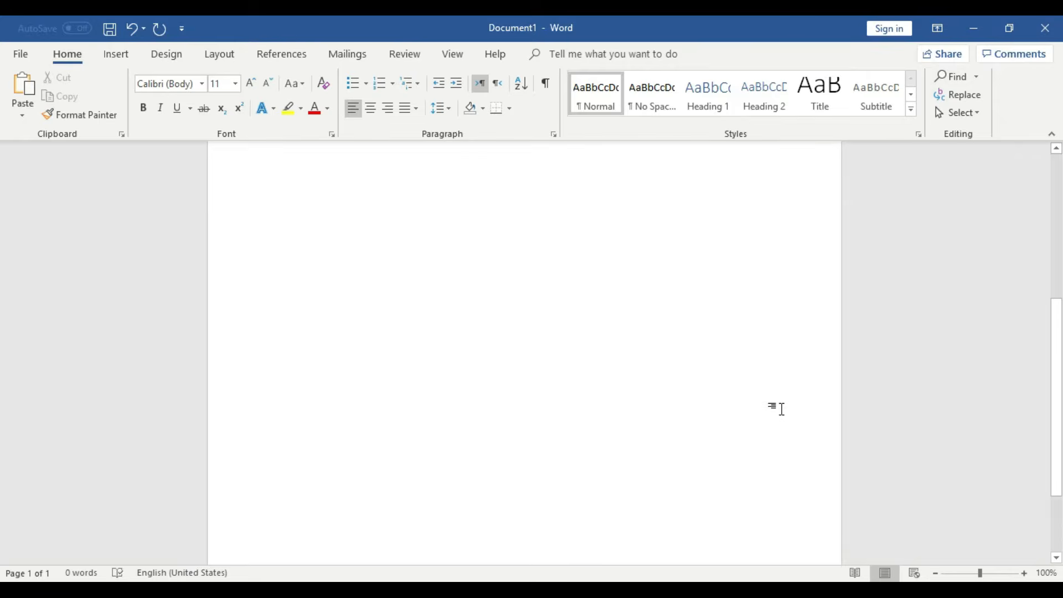
{"action": "scroll", "coordinate": [468, 387], "scroll_direction": "up", "scroll_amount": 8}
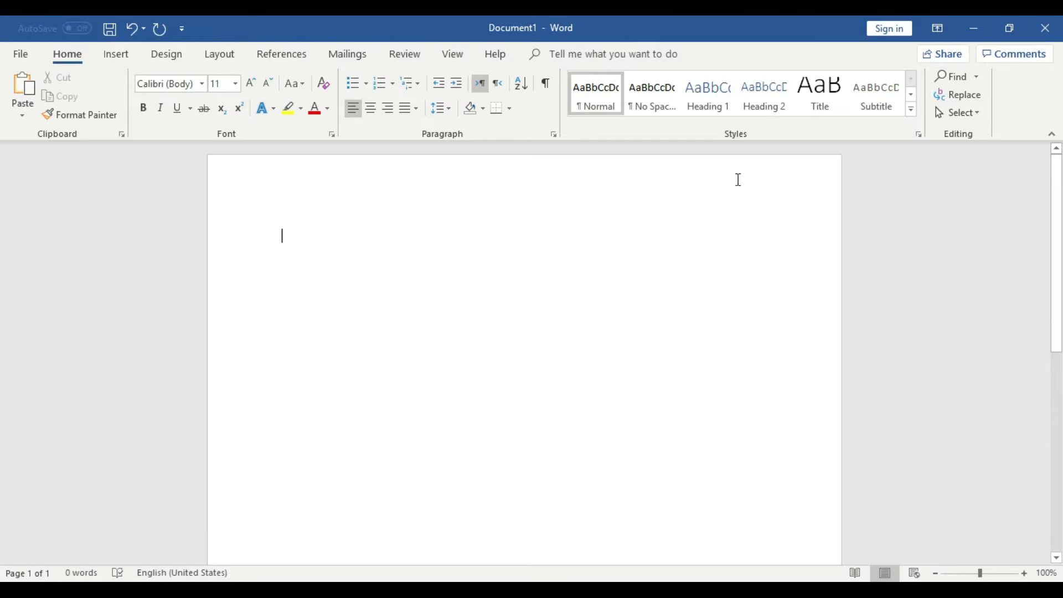
{"action": "scroll", "coordinate": [805, 338], "scroll_direction": "down", "scroll_amount": 5}
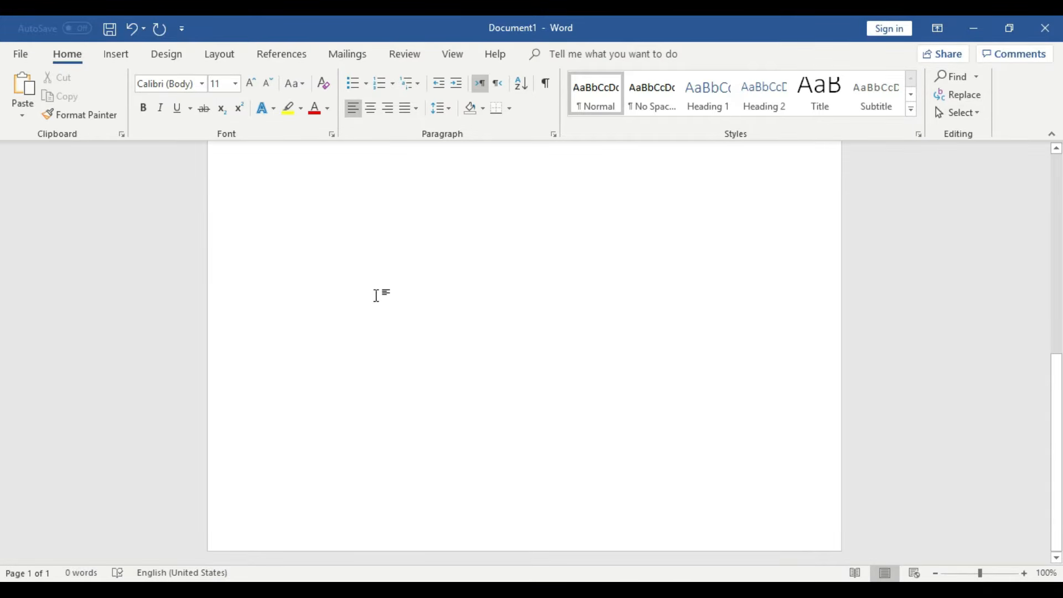
{"action": "scroll", "coordinate": [690, 333], "scroll_direction": "up", "scroll_amount": 5}
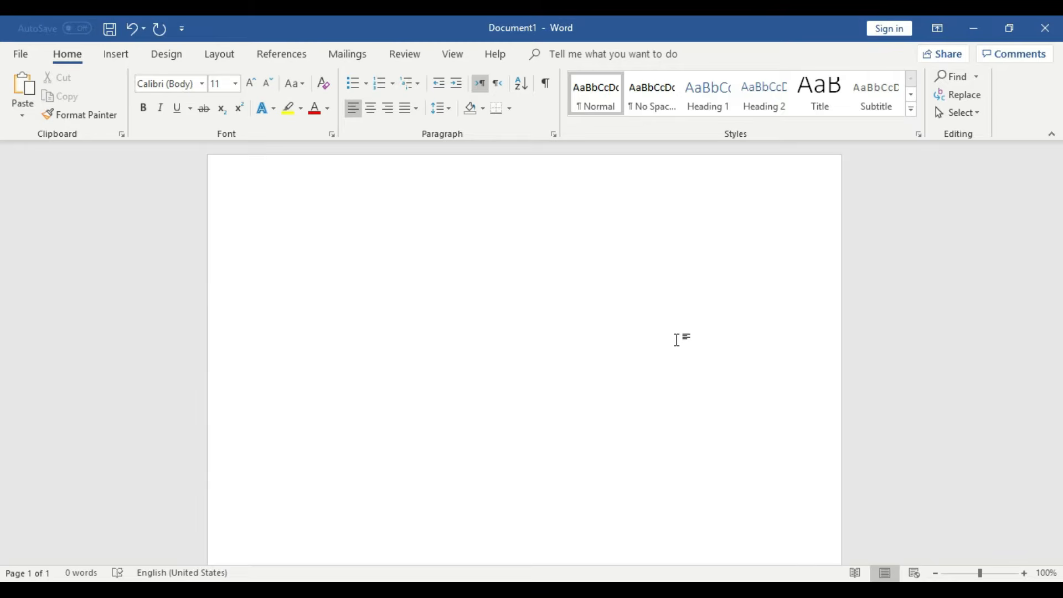
- Type a first name and zoom in on the page
{"action": "type", "text": "Arsalan"}
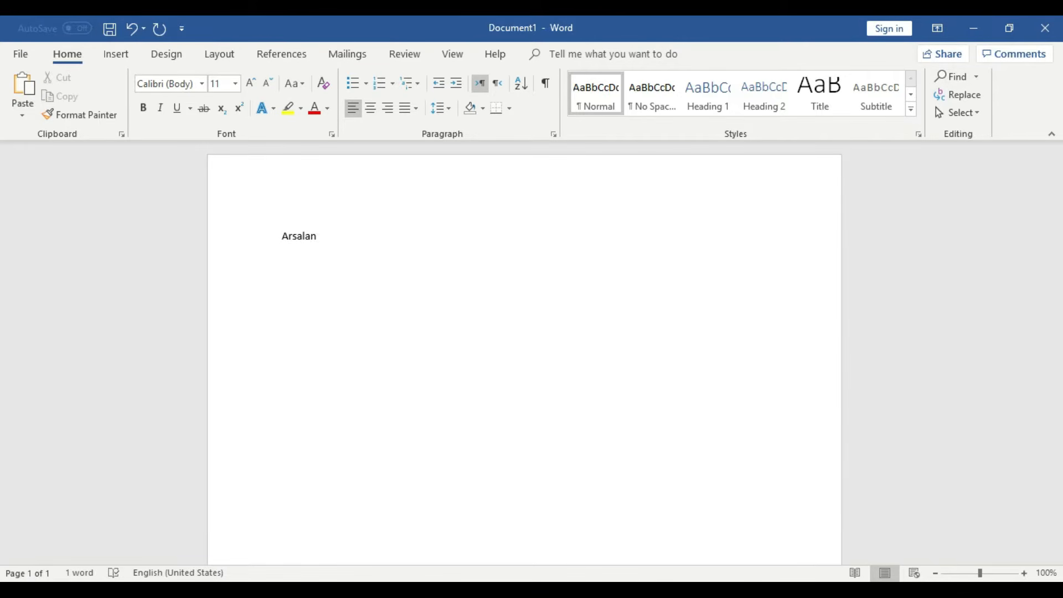
{"action": "left_click", "coordinate": [1026, 575]}
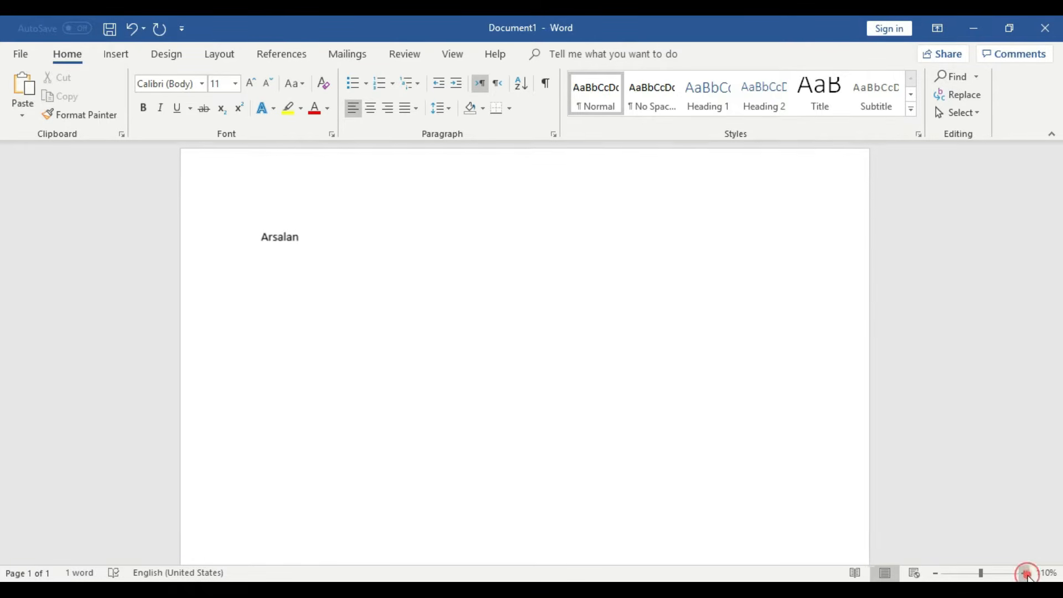
{"action": "left_click", "coordinate": [1026, 574]}
{"action": "left_click", "coordinate": [1026, 574]}
{"action": "left_click", "coordinate": [1027, 574]}
{"action": "left_click", "coordinate": [1027, 575]}
{"action": "left_click", "coordinate": [1026, 574]}
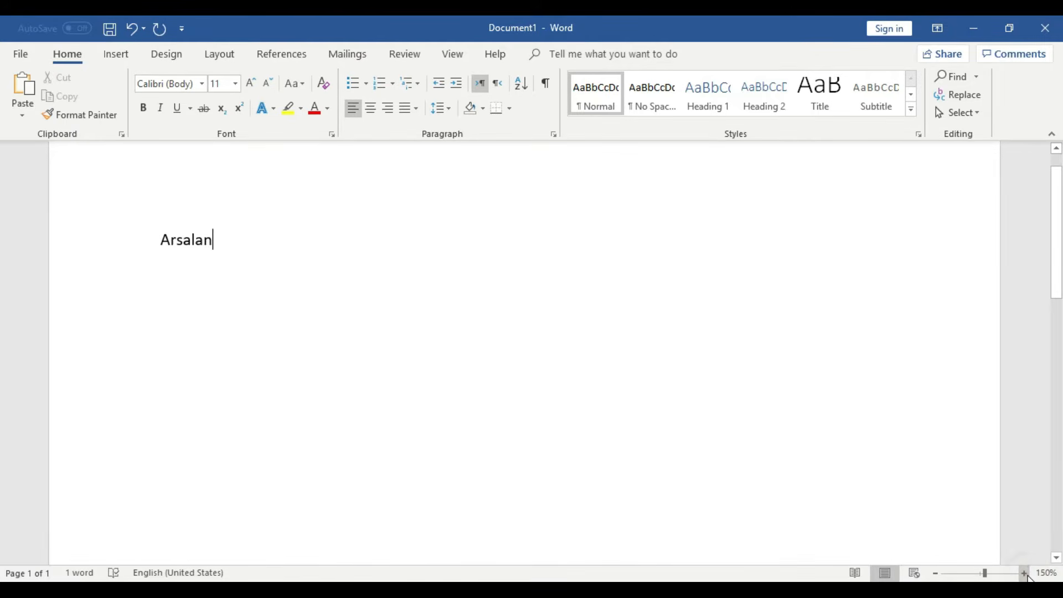
{"action": "left_click", "coordinate": [516, 558]}
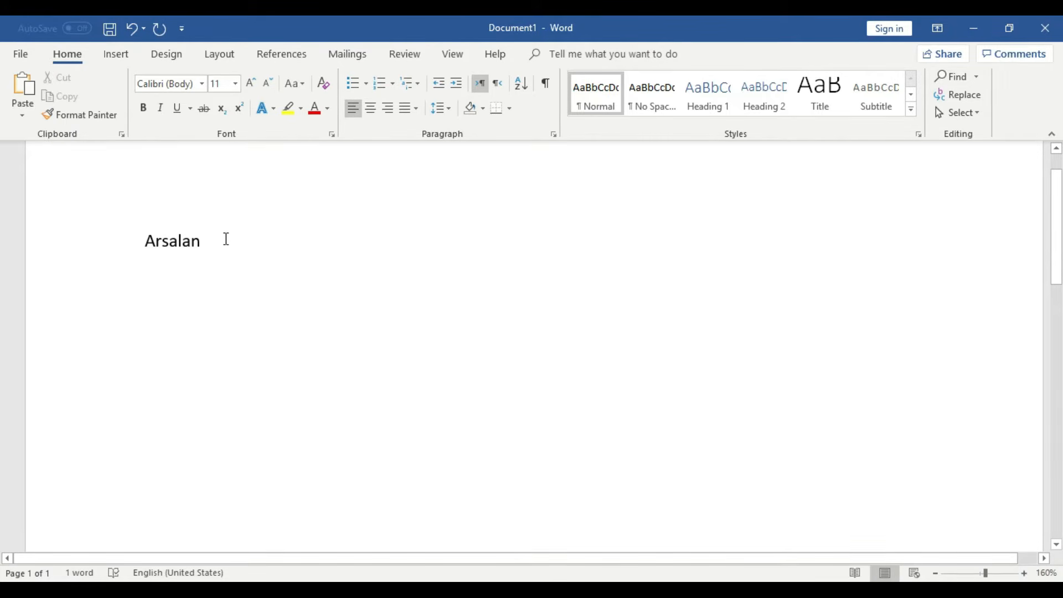
- Enlarge the name to 18 pt and centre it on the page
{"action": "left_click_drag", "start_coordinate": [217, 235], "coordinate": [111, 225]}
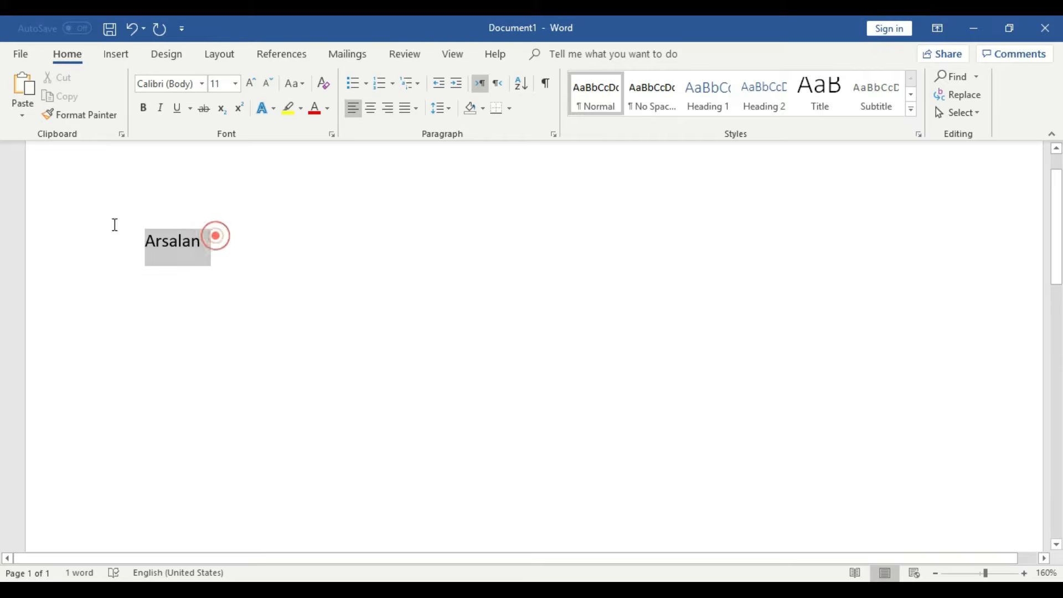
{"action": "left_click", "coordinate": [252, 83]}
{"action": "left_click", "coordinate": [252, 83]}
{"action": "left_click", "coordinate": [251, 83]}
{"action": "left_click", "coordinate": [252, 83]}
{"action": "left_click", "coordinate": [371, 108]}
{"action": "left_click", "coordinate": [647, 261]}
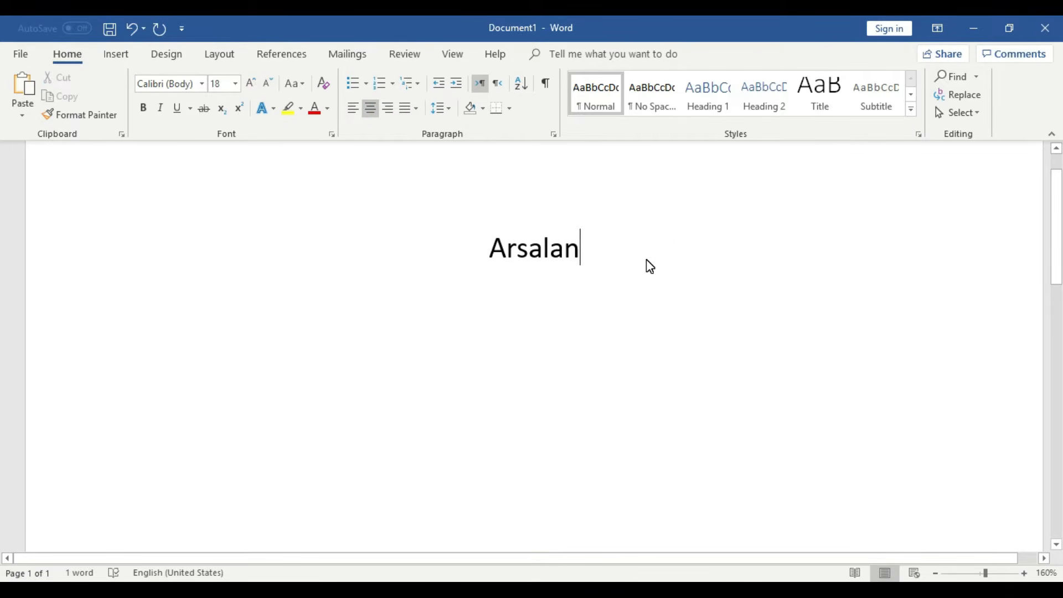
{"action": "left_click_drag", "start_coordinate": [604, 244], "coordinate": [484, 258]}
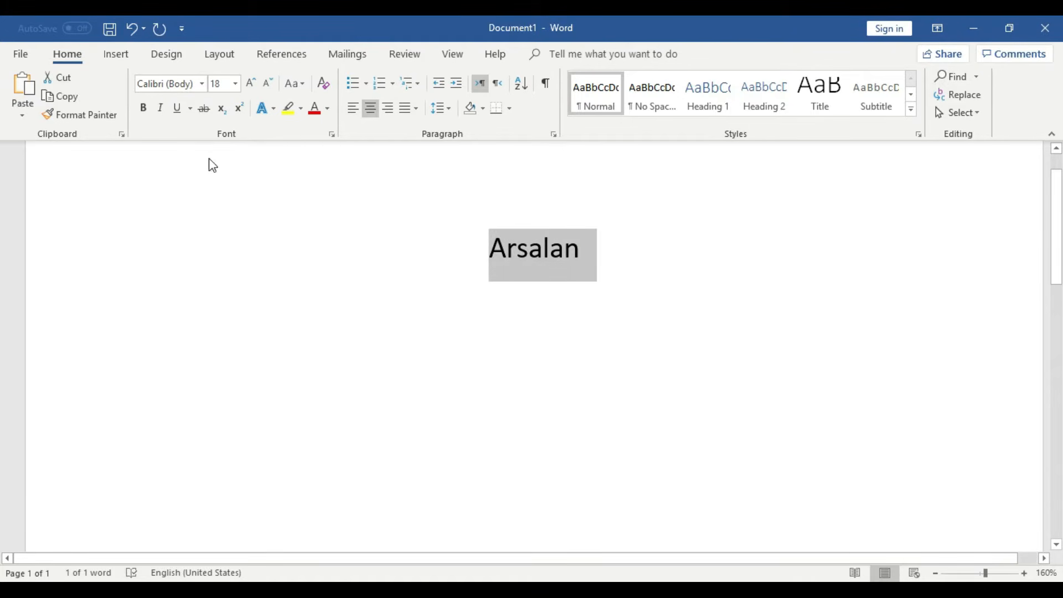
{"action": "left_click", "coordinate": [74, 55]}
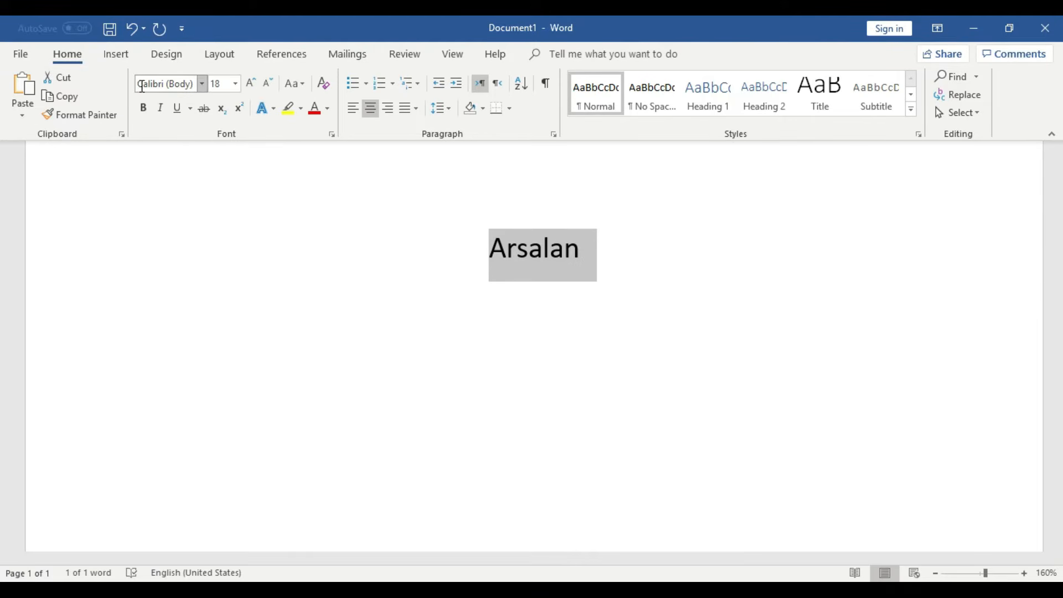
- Bullet the name and start a new bullet line below it
{"action": "left_click", "coordinate": [353, 86]}
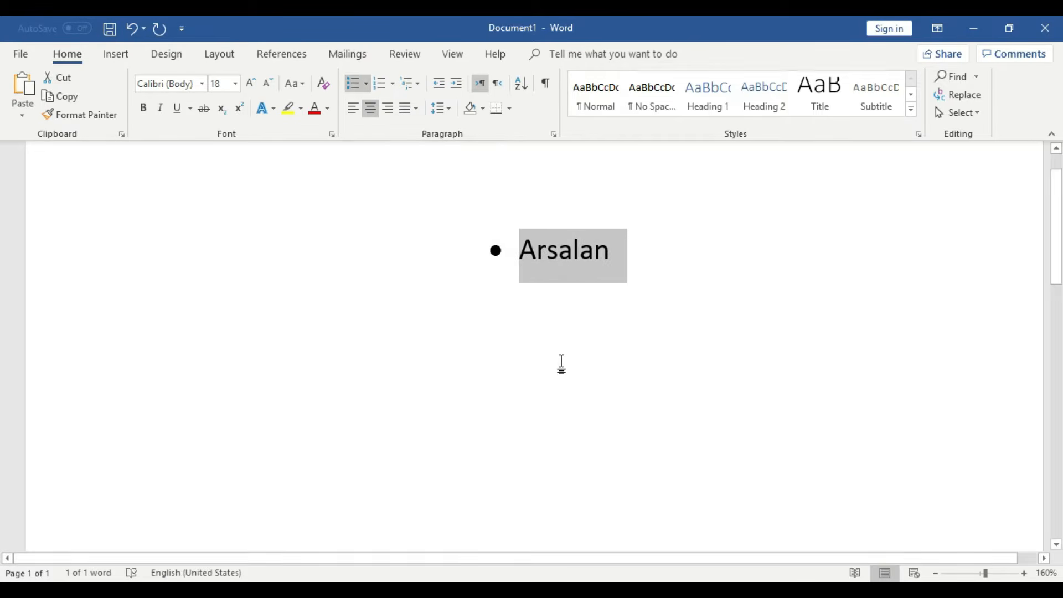
{"action": "left_click", "coordinate": [582, 318]}
{"action": "left_click", "coordinate": [483, 252]}
{"action": "left_click", "coordinate": [644, 262]}
{"action": "key", "text": "Return"}
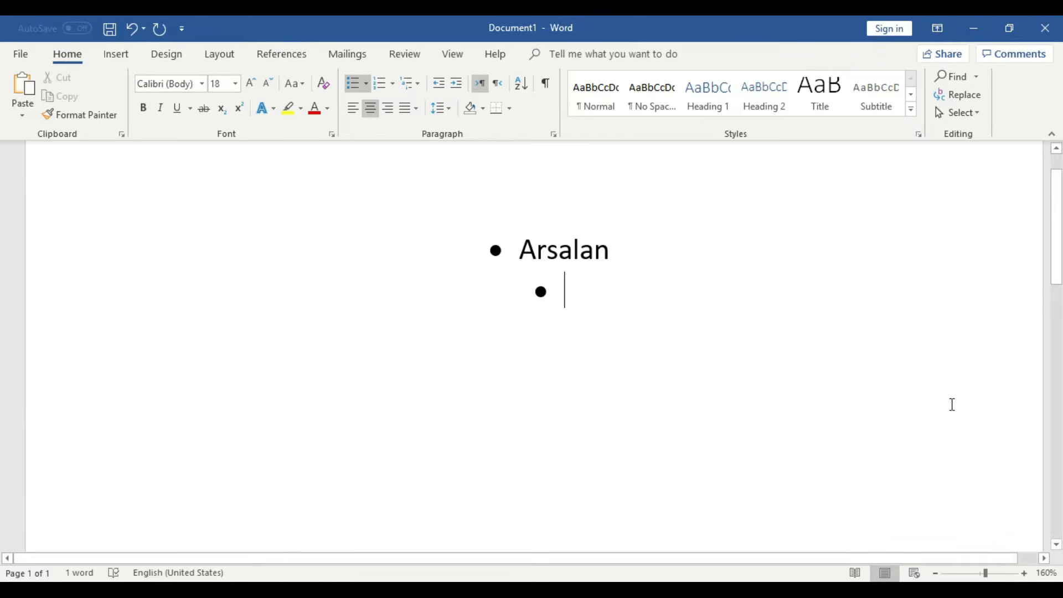
- Zoom out to 110%, remove the empty bullet and delete the name
{"action": "left_click", "coordinate": [935, 574]}
{"action": "left_click", "coordinate": [936, 574]}
{"action": "left_click", "coordinate": [935, 574]}
{"action": "left_click", "coordinate": [936, 574]}
{"action": "left_click", "coordinate": [936, 574]}
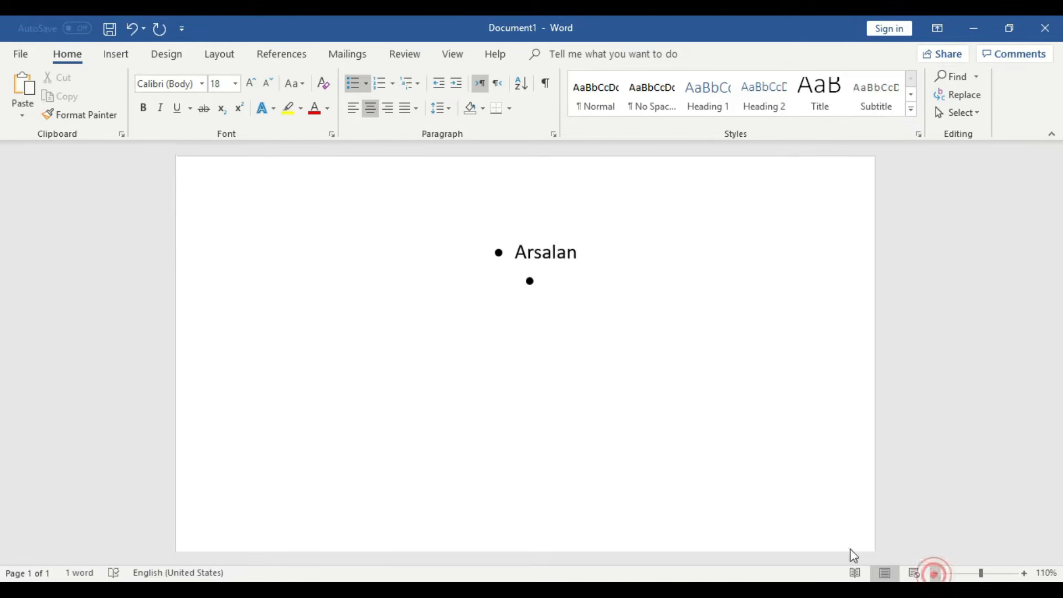
{"action": "left_click", "coordinate": [554, 283]}
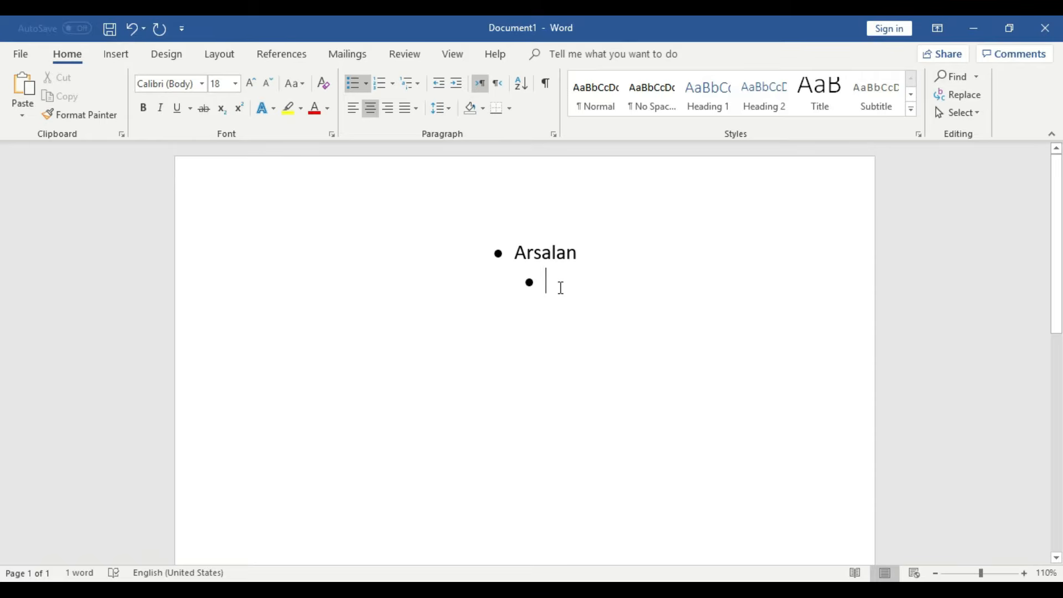
{"action": "key", "text": "BackSpace"}
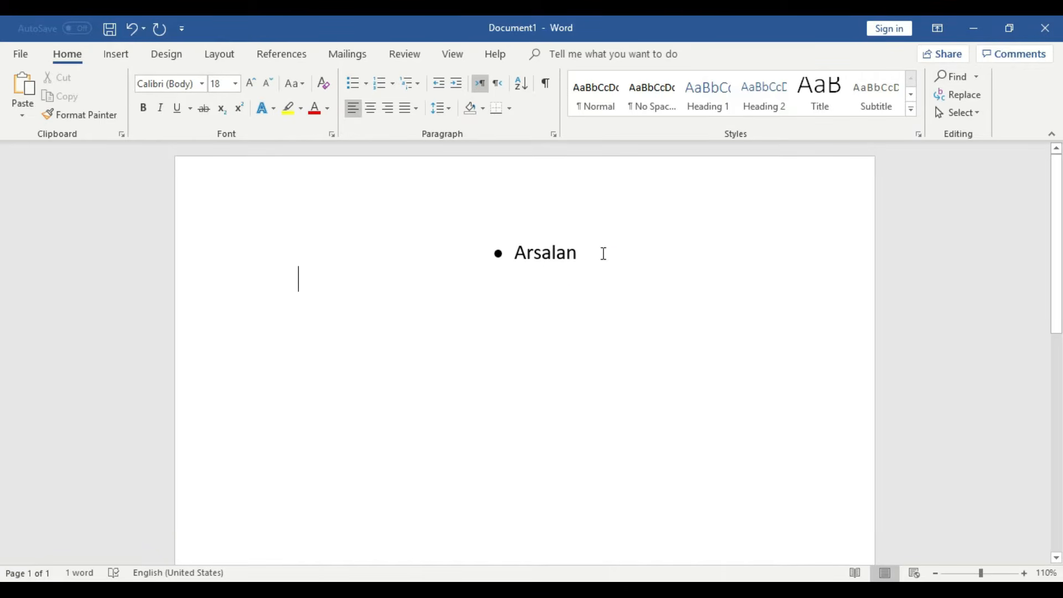
{"action": "left_click_drag", "start_coordinate": [598, 252], "coordinate": [423, 238]}
{"action": "key", "text": "BackSpace"}
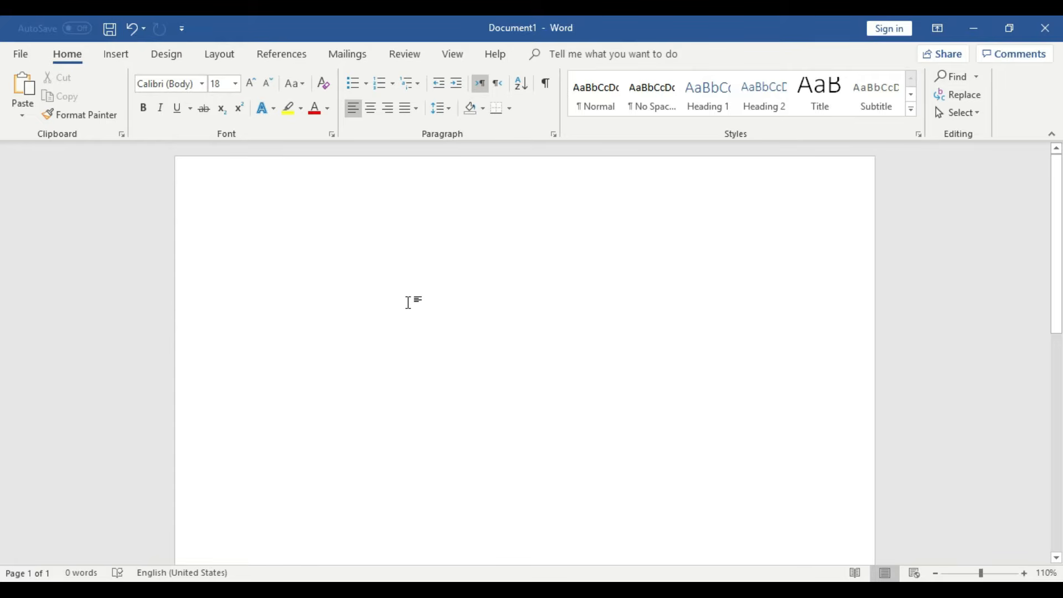
- Type a full name and size it to 36 pt
{"action": "type", "text": "a"}
{"action": "key", "text": "BackSpace"}
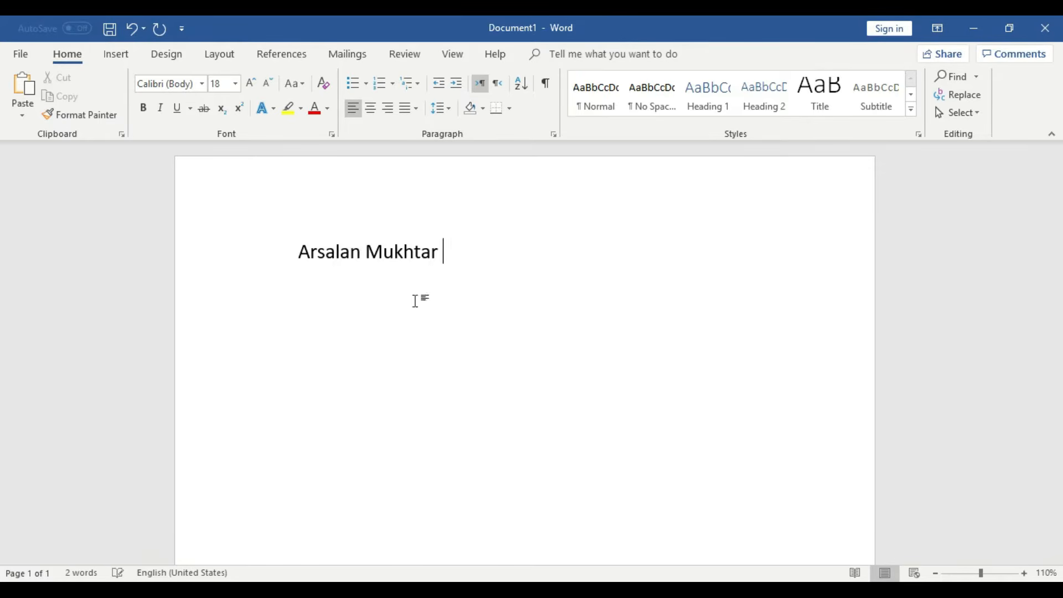
{"action": "triple_click", "coordinate": [507, 258]}
{"action": "left_click", "coordinate": [250, 84]}
{"action": "left_click", "coordinate": [250, 84]}
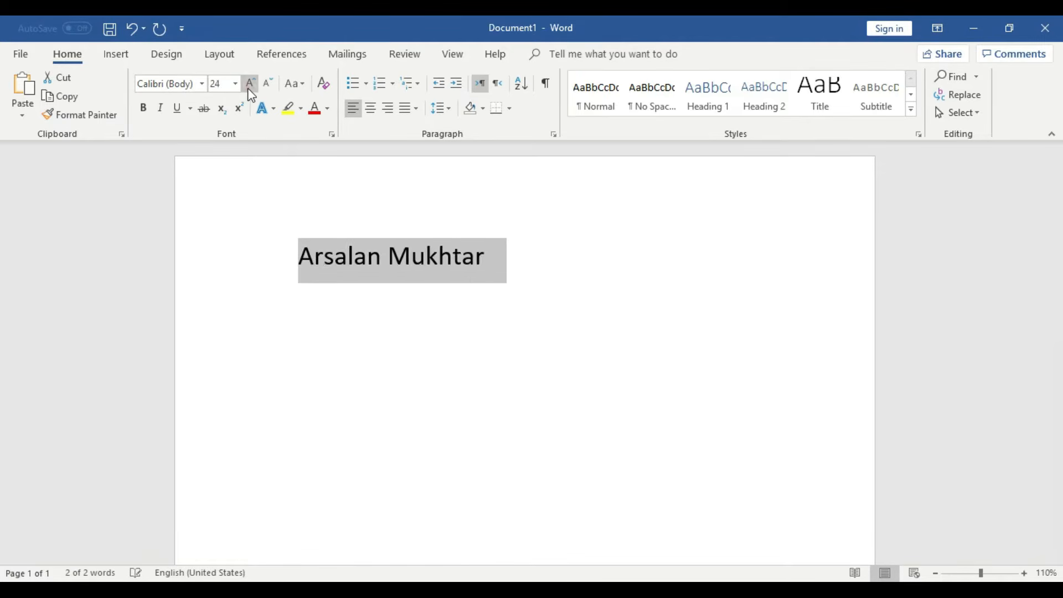
{"action": "left_click", "coordinate": [251, 84]}
{"action": "left_click", "coordinate": [251, 84]}
{"action": "left_click", "coordinate": [250, 84]}
{"action": "left_click", "coordinate": [251, 84]}
{"action": "left_click", "coordinate": [250, 84]}
{"action": "left_click", "coordinate": [250, 84]}
{"action": "left_click", "coordinate": [266, 87]}
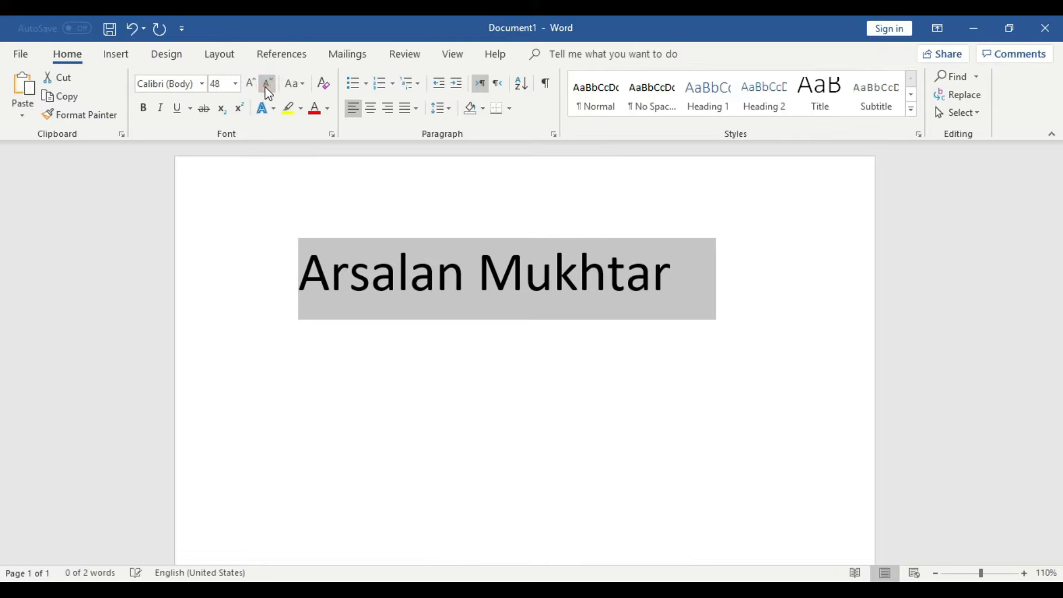
{"action": "left_click", "coordinate": [266, 87]}
{"action": "left_click", "coordinate": [266, 87]}
{"action": "left_click", "coordinate": [252, 86]}
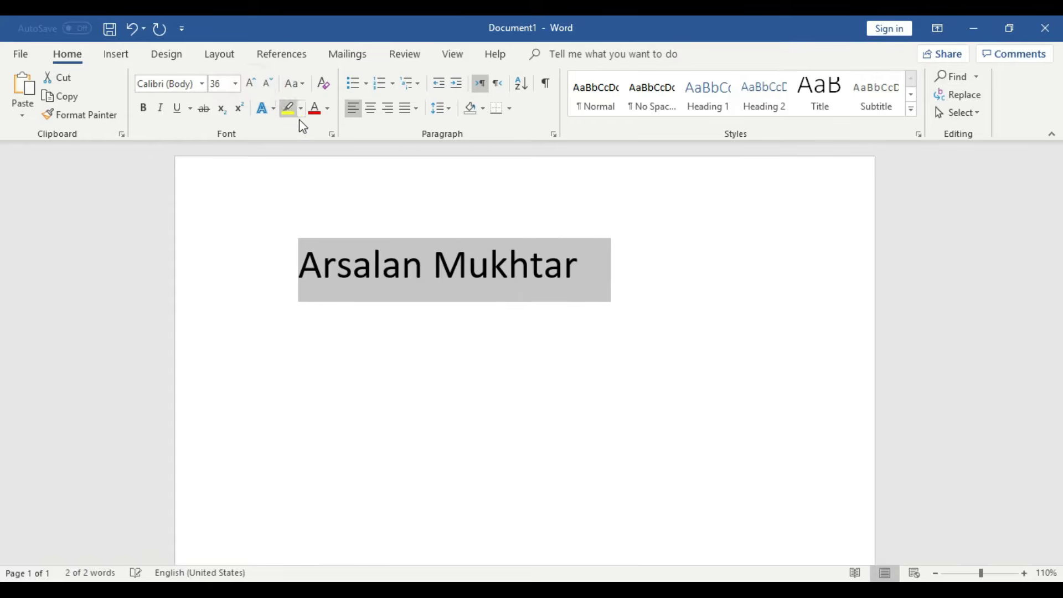
- Give the name a round dot bullet and start an empty second bullet
{"action": "left_click", "coordinate": [365, 83]}
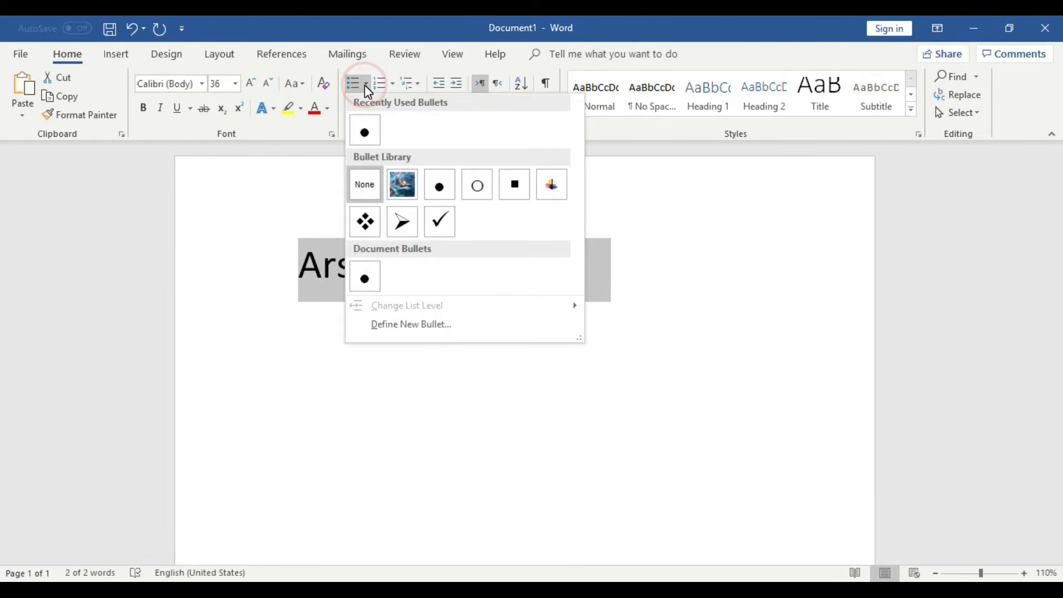
{"action": "left_click", "coordinate": [365, 135]}
{"action": "left_click", "coordinate": [601, 280]}
{"action": "left_click", "coordinate": [339, 269]}
{"action": "key", "text": "space"}
{"action": "left_click", "coordinate": [648, 269]}
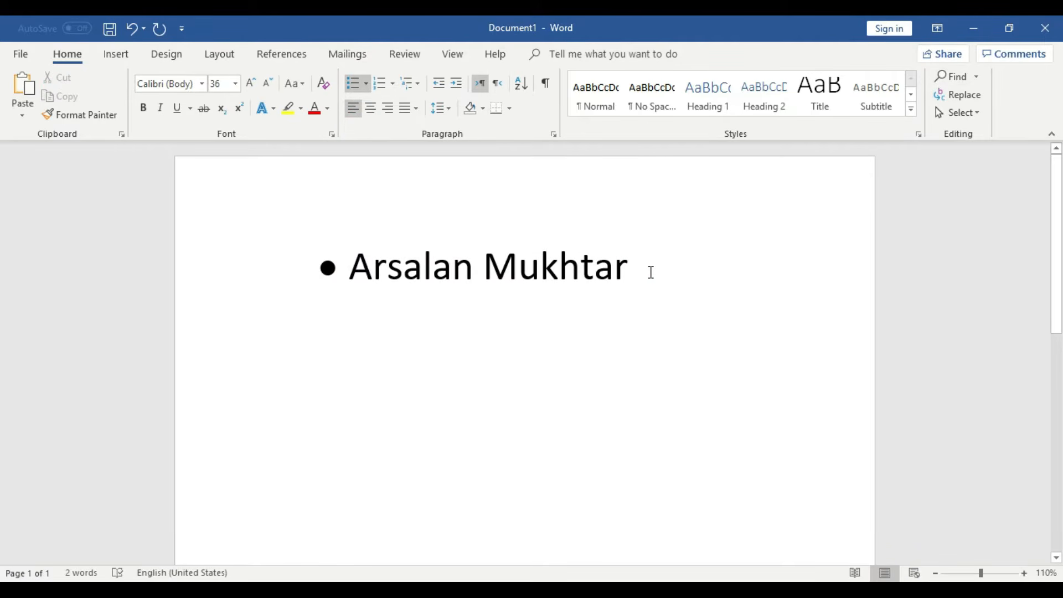
{"action": "key", "text": "Return"}
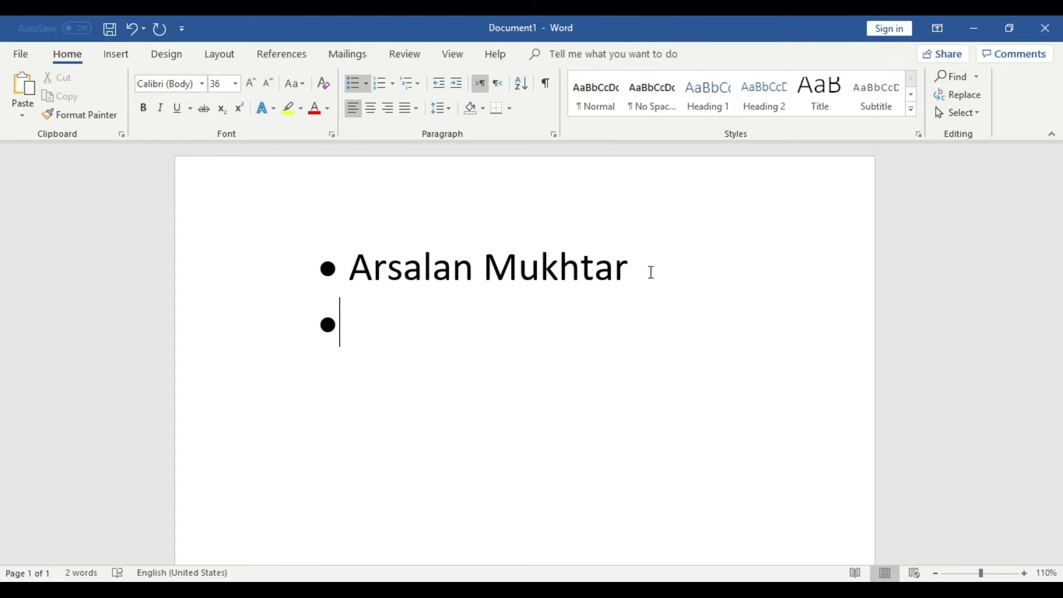
- Enter two more full names as the second and third bullets
{"action": "type", "text": "Kiran"}
{"action": "key", "text": "BackSpace"}
{"action": "key", "text": "BackSpace"}
{"action": "key", "text": "BackSpace"}
{"action": "key", "text": "BackSpace"}
{"action": "key", "text": "BackSpace"}
{"action": "key", "text": "BackSpace"}
{"action": "key", "text": "BackSpace"}
{"action": "key", "text": "Return"}
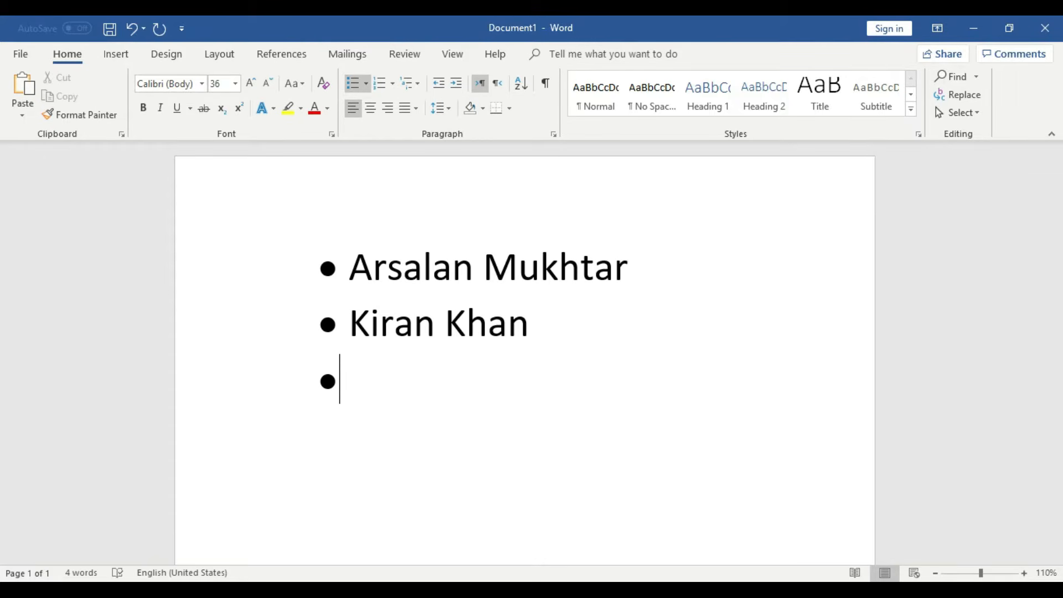
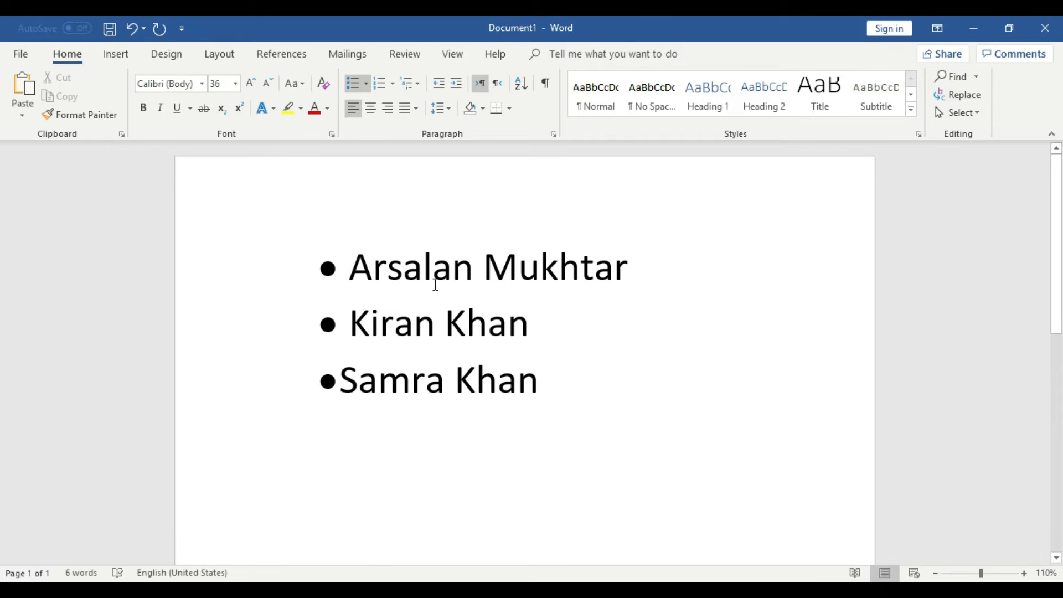
- Remove and reapply bullets on all three names so they align evenly
{"action": "left_click_drag", "start_coordinate": [546, 398], "coordinate": [294, 266]}
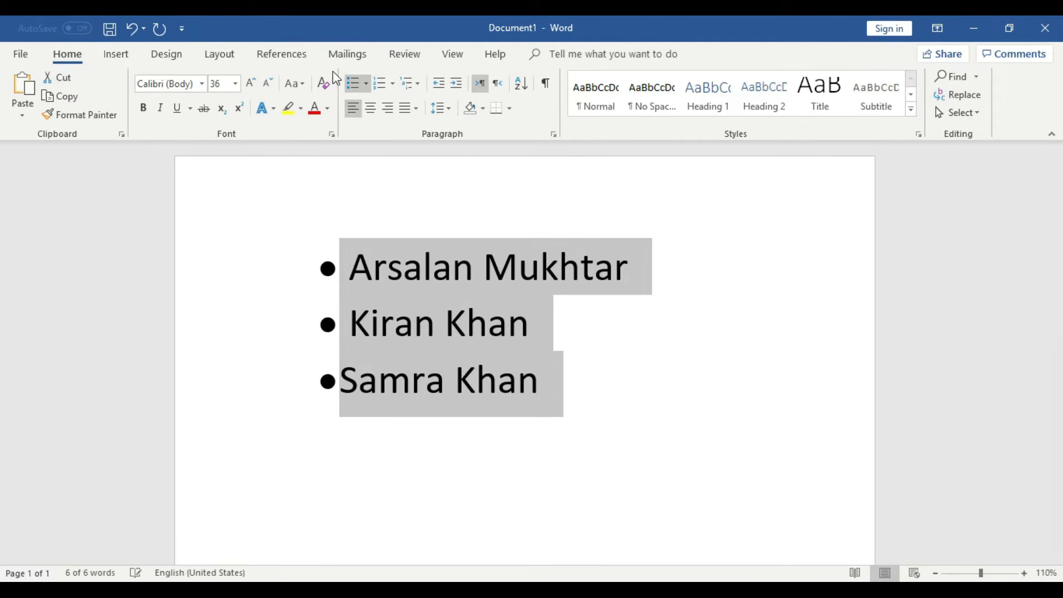
{"action": "left_click", "coordinate": [359, 83]}
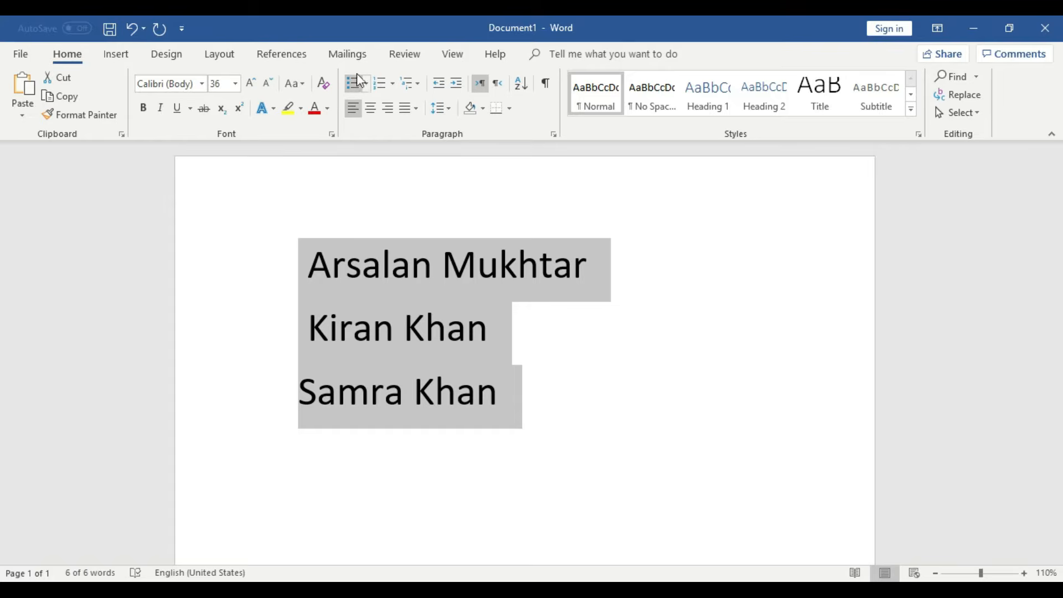
{"action": "left_click", "coordinate": [353, 83]}
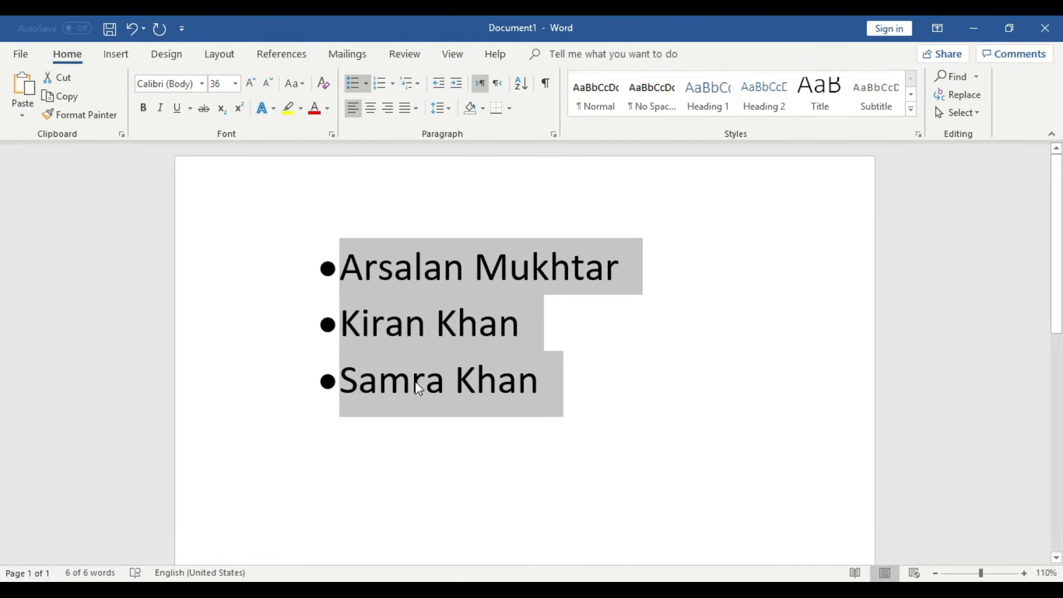
{"action": "left_click", "coordinate": [626, 381]}
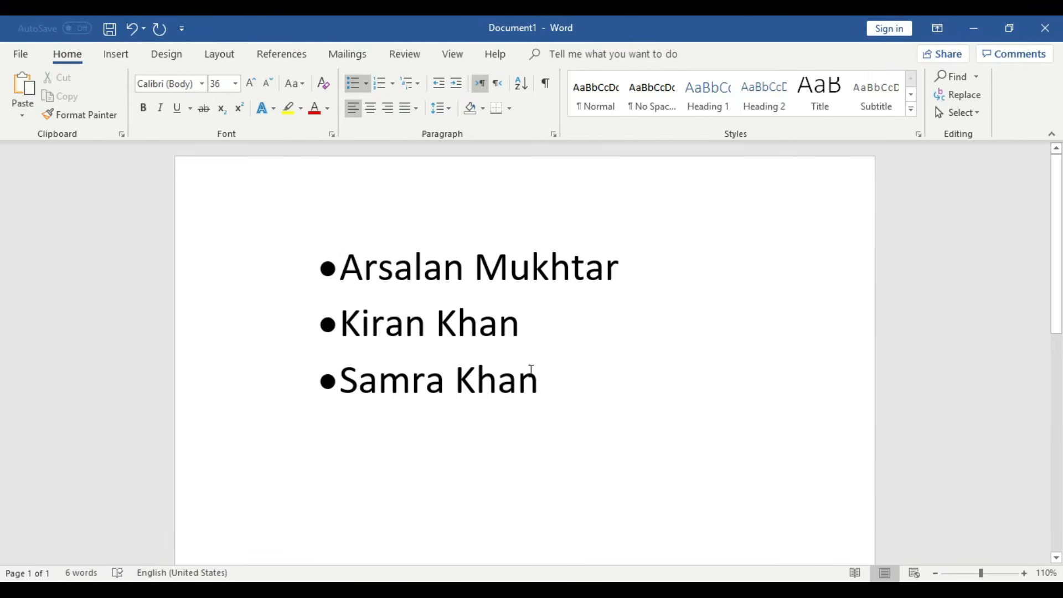
{"action": "left_click_drag", "start_coordinate": [566, 391], "coordinate": [322, 266]}
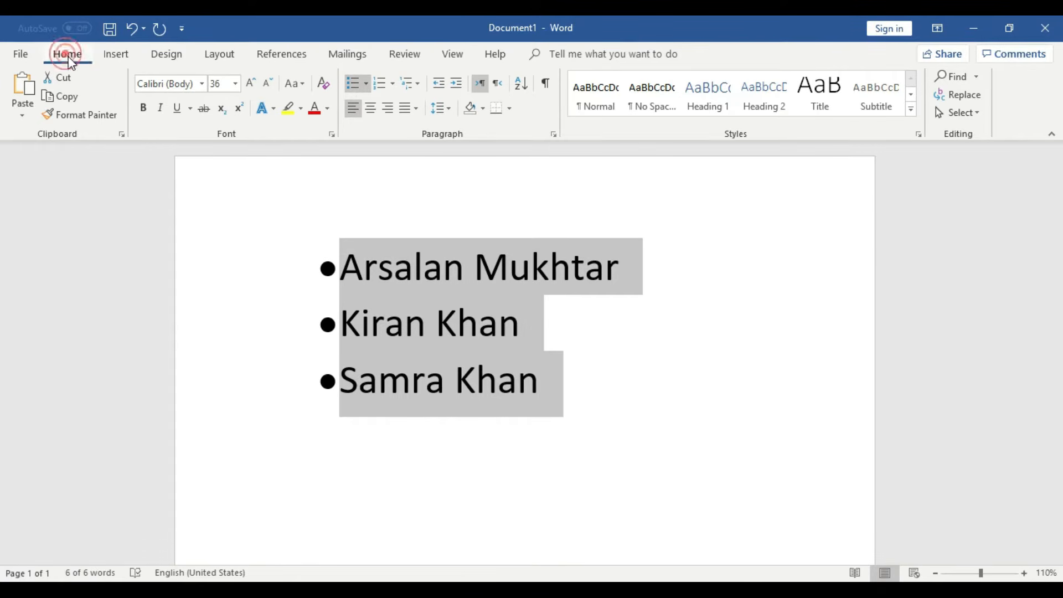
- Switch the name list to hollow circle bullets, undoing a stray new bullet line
{"action": "left_click", "coordinate": [367, 85]}
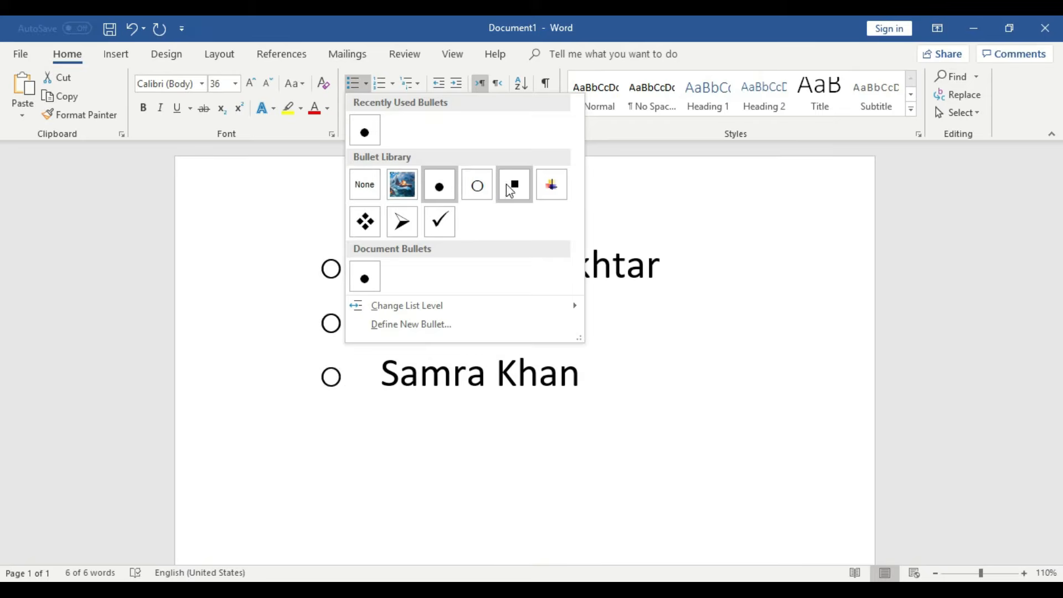
{"action": "left_click", "coordinate": [477, 186]}
{"action": "left_click", "coordinate": [651, 370]}
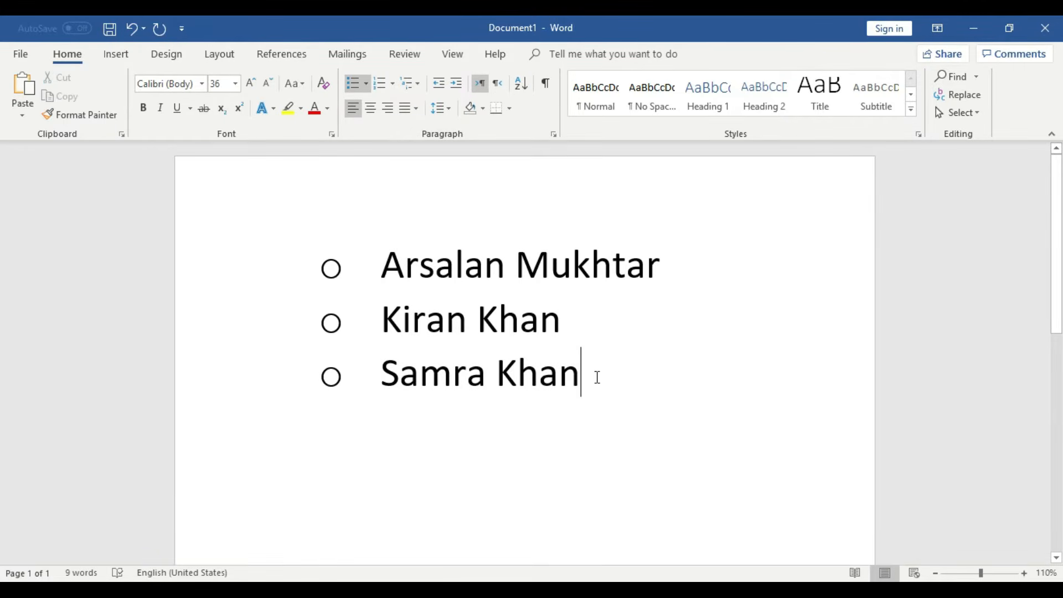
{"action": "key", "text": "Return"}
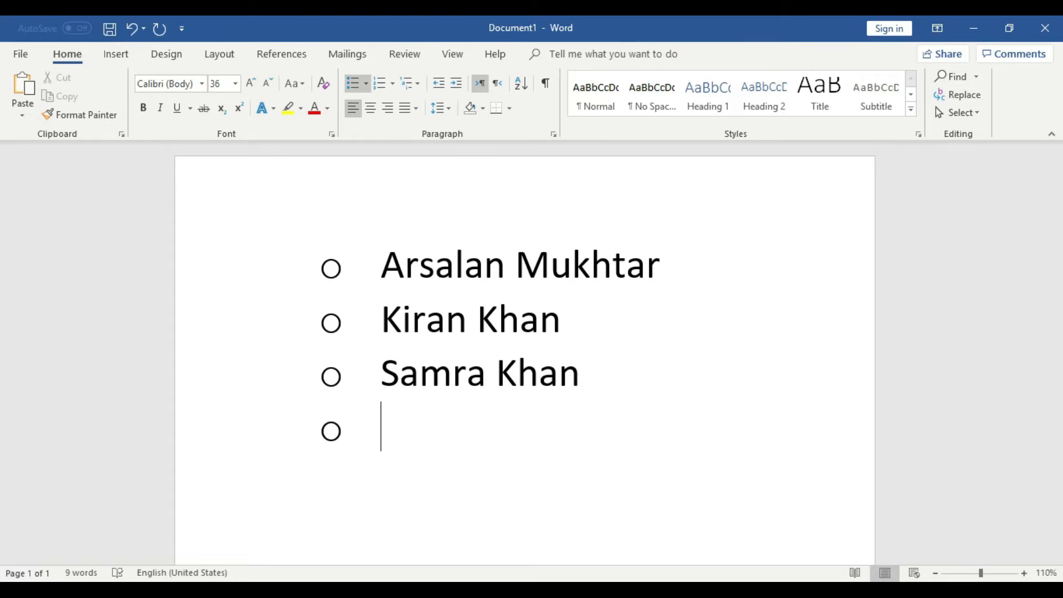
{"action": "key", "text": "ctrl+z"}
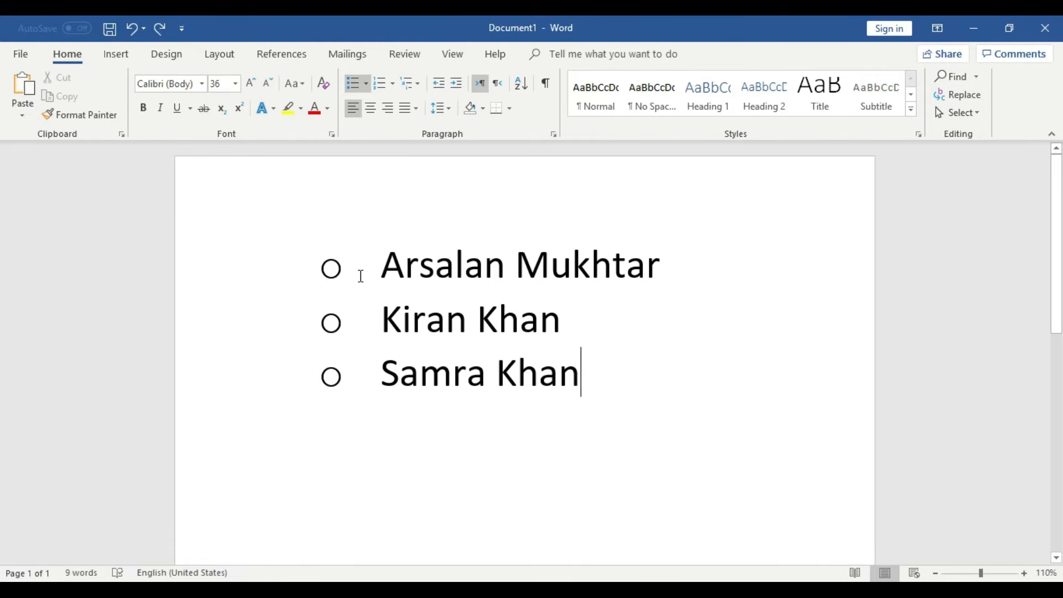
- Change the list to square bullets
{"action": "left_click", "coordinate": [602, 379]}
{"action": "left_click", "coordinate": [625, 379]}
{"action": "left_click_drag", "start_coordinate": [543, 369], "coordinate": [360, 278]}
{"action": "left_click", "coordinate": [368, 84]}
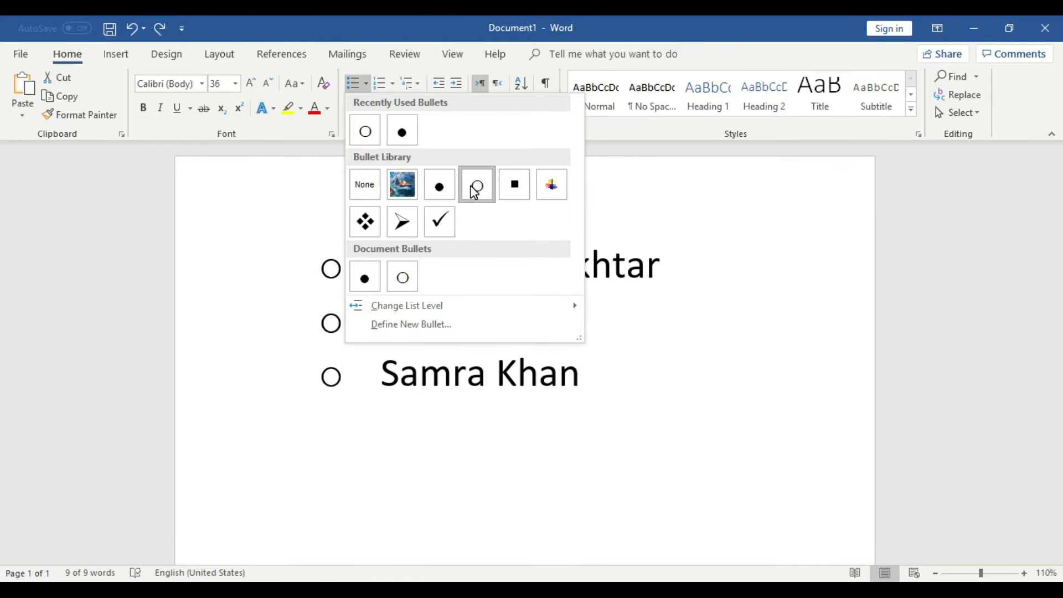
{"action": "left_click", "coordinate": [518, 191]}
{"action": "left_click", "coordinate": [595, 368]}
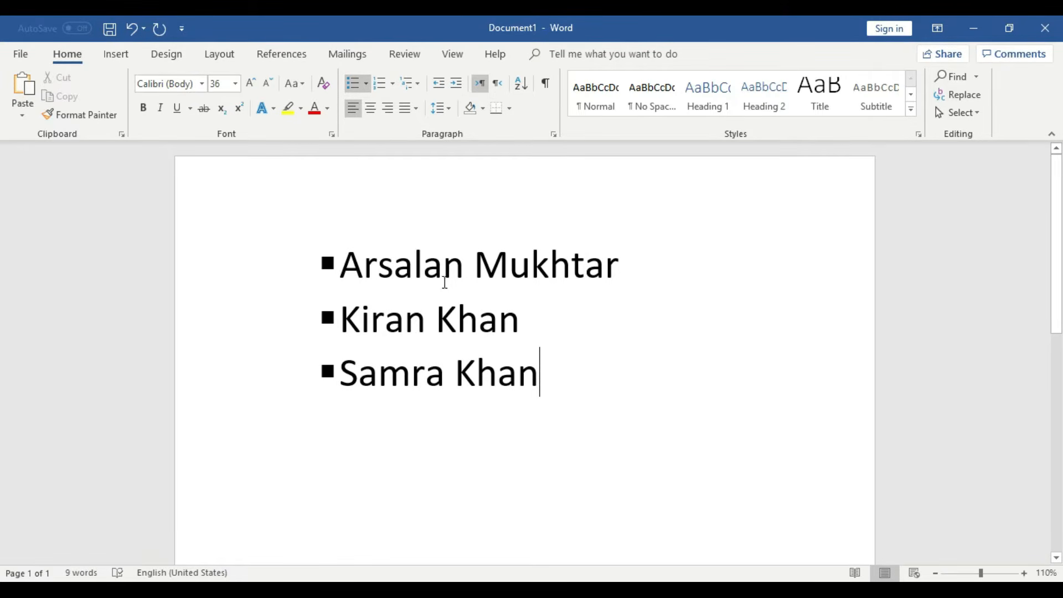
- Apply coloured cross bullets to the three names
{"action": "left_click_drag", "start_coordinate": [551, 374], "coordinate": [477, 345]}
{"action": "left_click", "coordinate": [551, 382]}
{"action": "left_click_drag", "start_coordinate": [571, 380], "coordinate": [343, 252]}
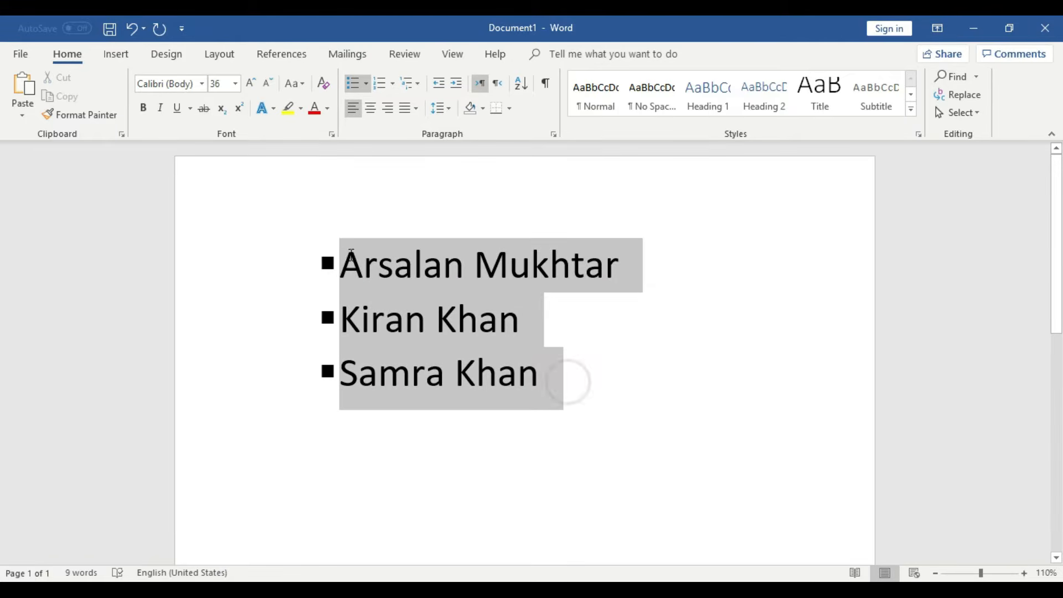
{"action": "left_click", "coordinate": [365, 83]}
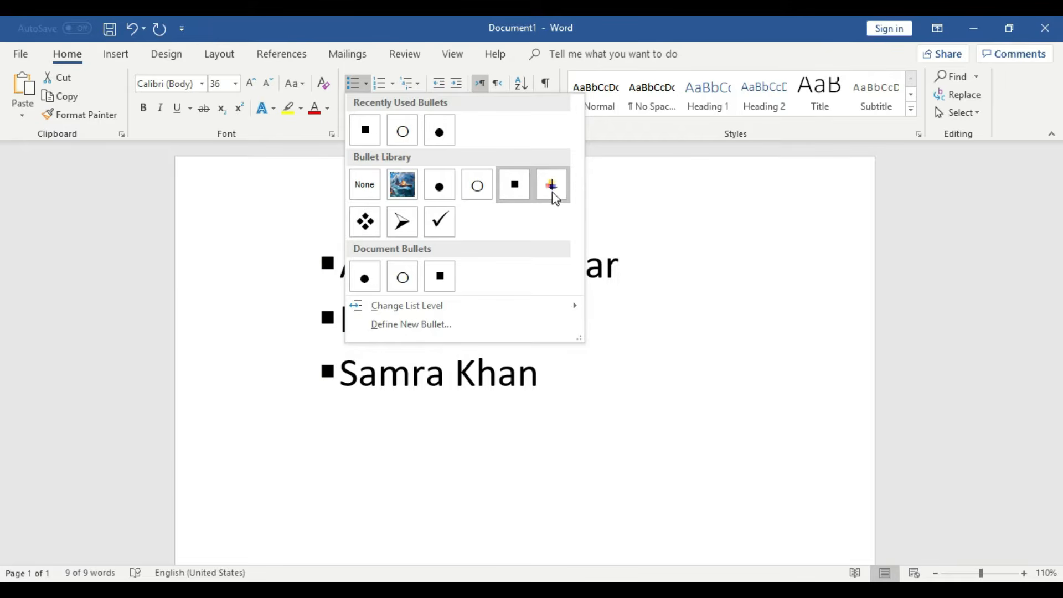
{"action": "key", "text": "Escape"}
{"action": "left_click", "coordinate": [654, 364]}
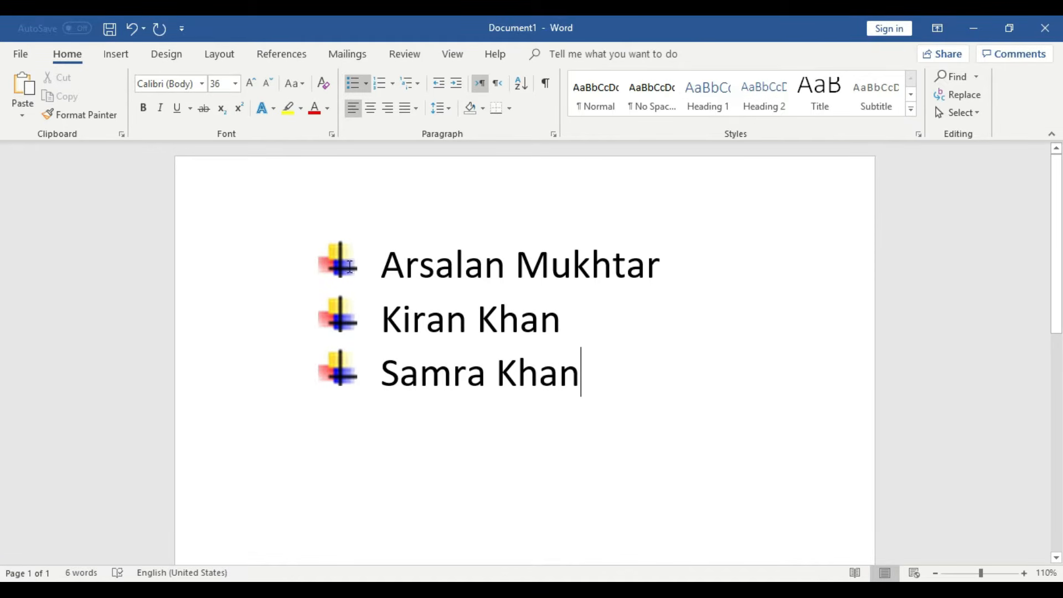
- Switch the list to diamond bullets
{"action": "left_click_drag", "start_coordinate": [617, 390], "coordinate": [382, 252]}
{"action": "left_click", "coordinate": [365, 84]}
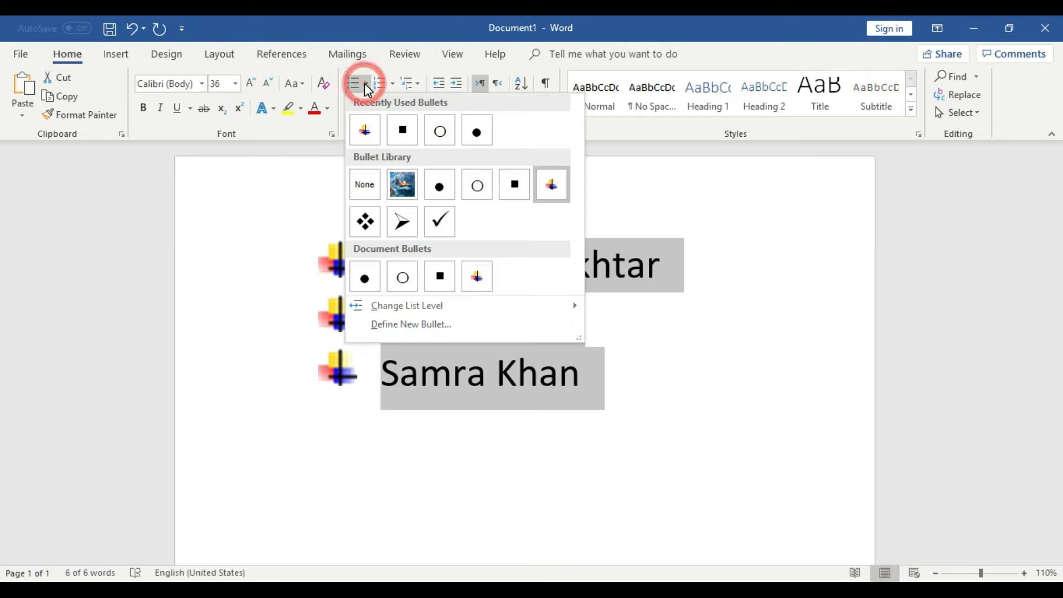
{"action": "left_click", "coordinate": [365, 221]}
{"action": "left_click", "coordinate": [618, 360]}
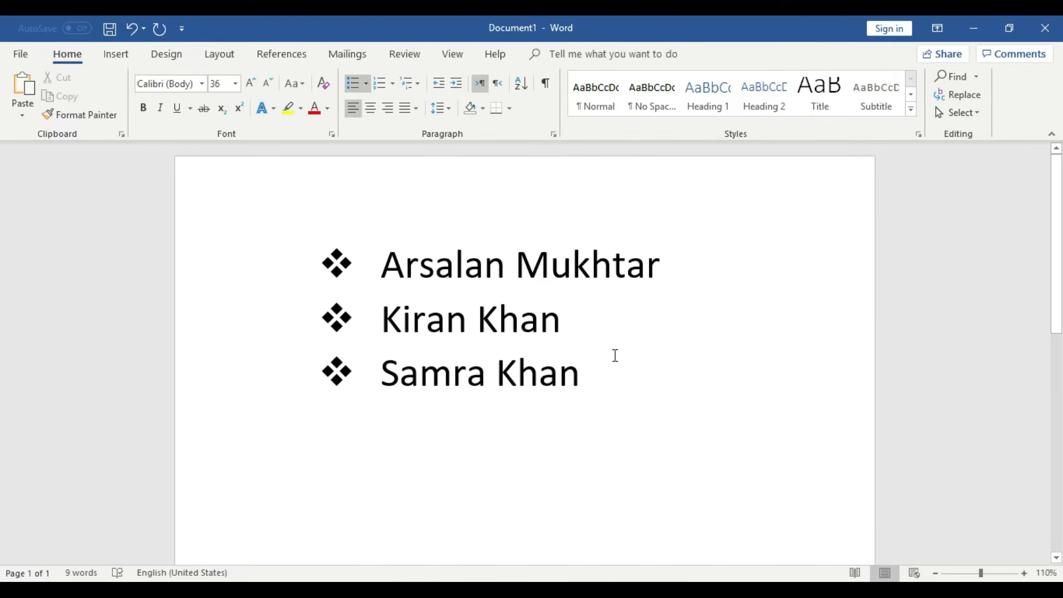
{"action": "left_click_drag", "start_coordinate": [604, 381], "coordinate": [383, 252]}
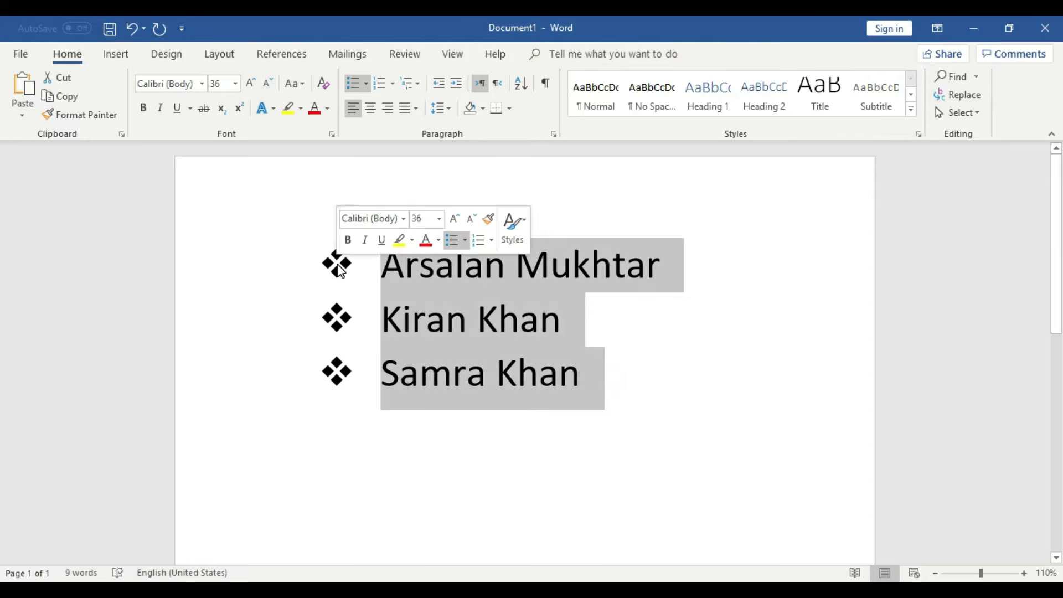
{"action": "left_click", "coordinate": [364, 85]}
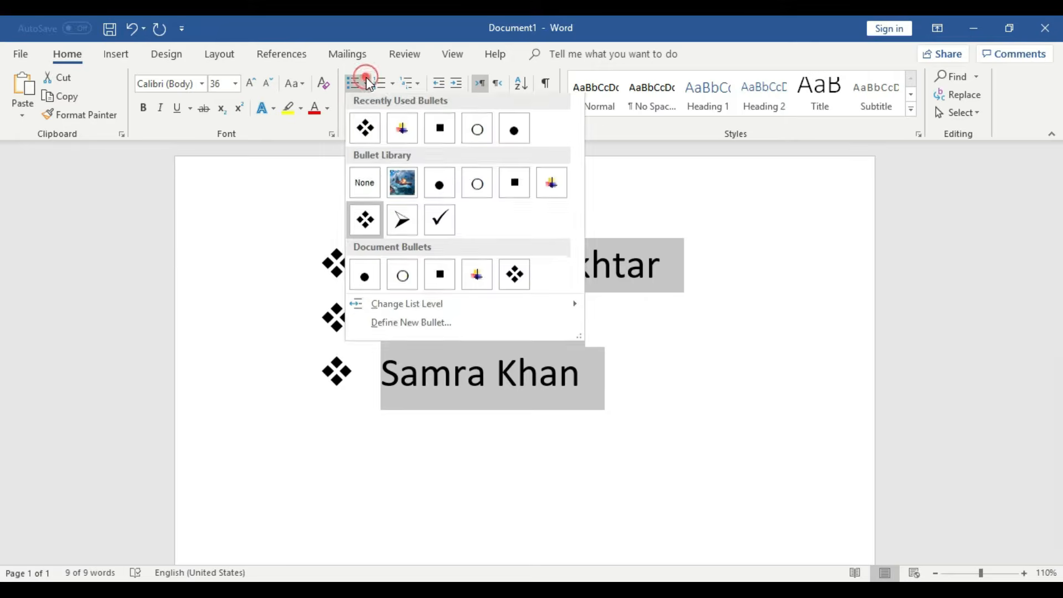
- Try arrowhead bullets, then settle on checkmark bullets for the three names
{"action": "left_click", "coordinate": [404, 222]}
{"action": "left_click", "coordinate": [642, 388]}
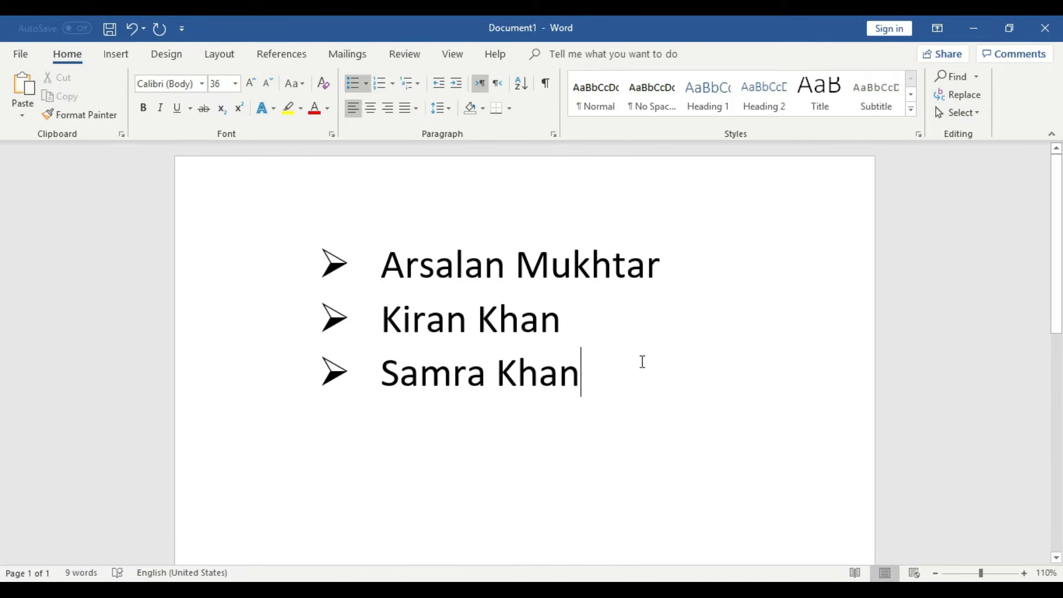
{"action": "left_click_drag", "start_coordinate": [605, 376], "coordinate": [354, 260]}
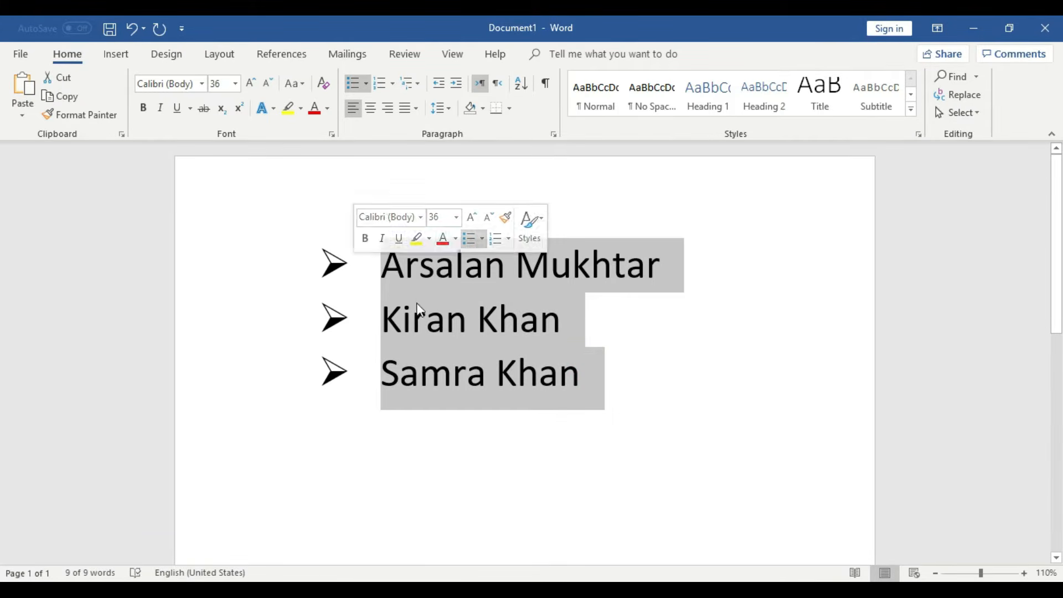
{"action": "left_click", "coordinate": [367, 83]}
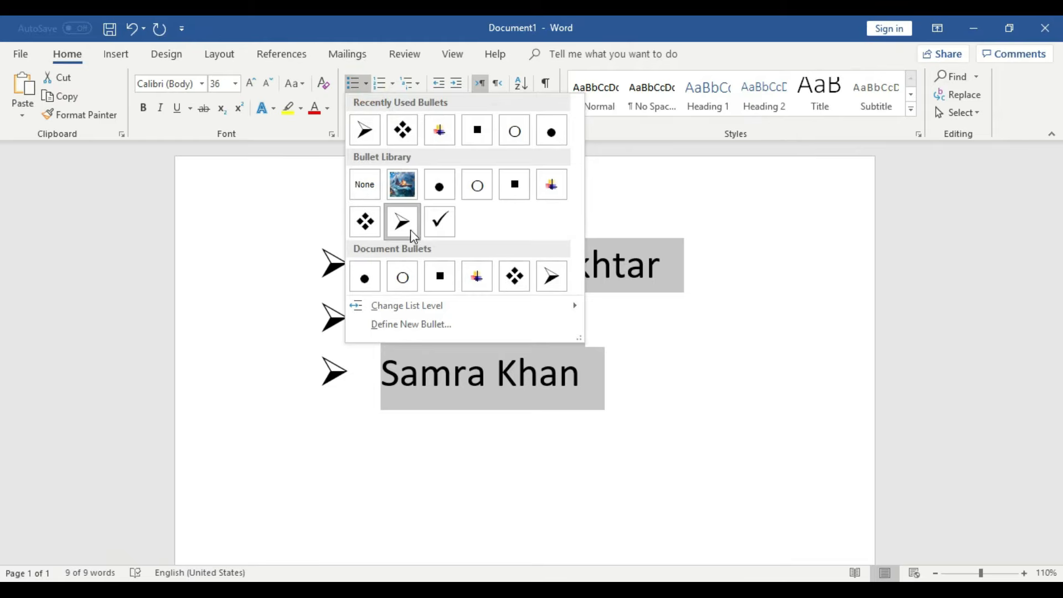
{"action": "left_click", "coordinate": [441, 226]}
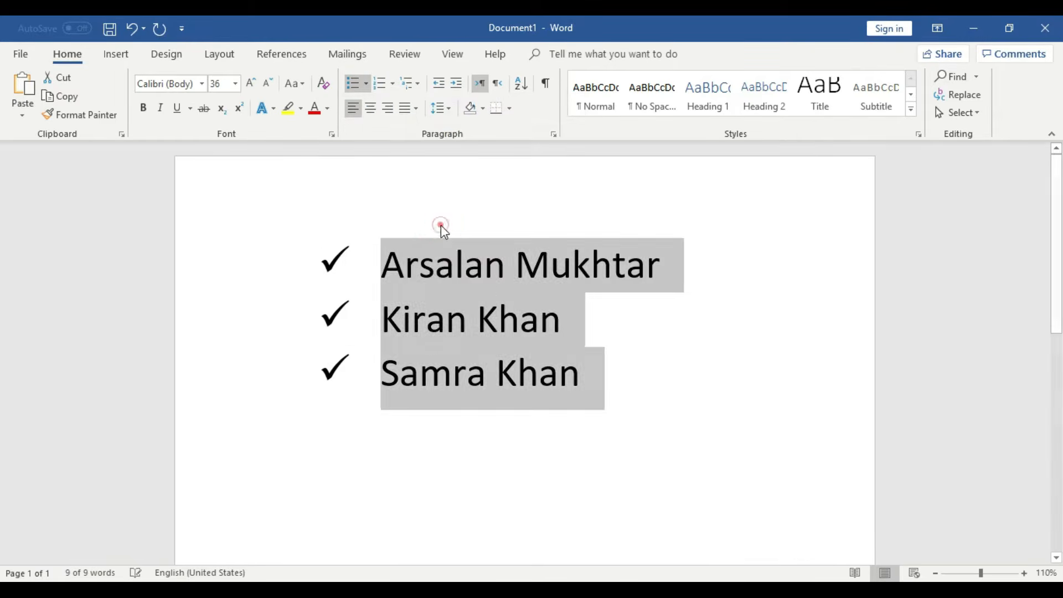
{"action": "left_click", "coordinate": [675, 396]}
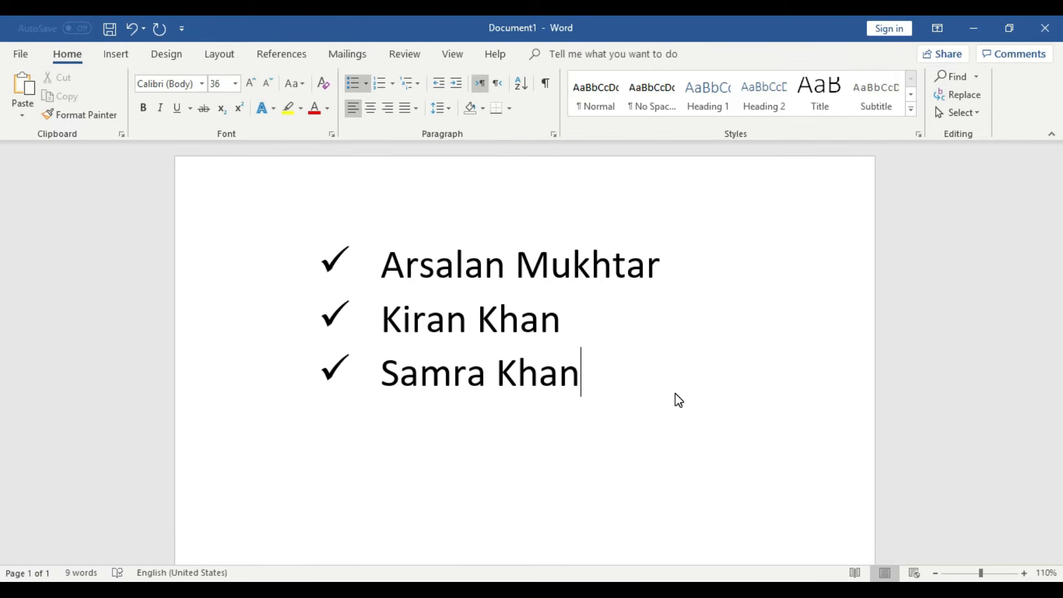
{"action": "left_click_drag", "start_coordinate": [631, 382], "coordinate": [294, 247]}
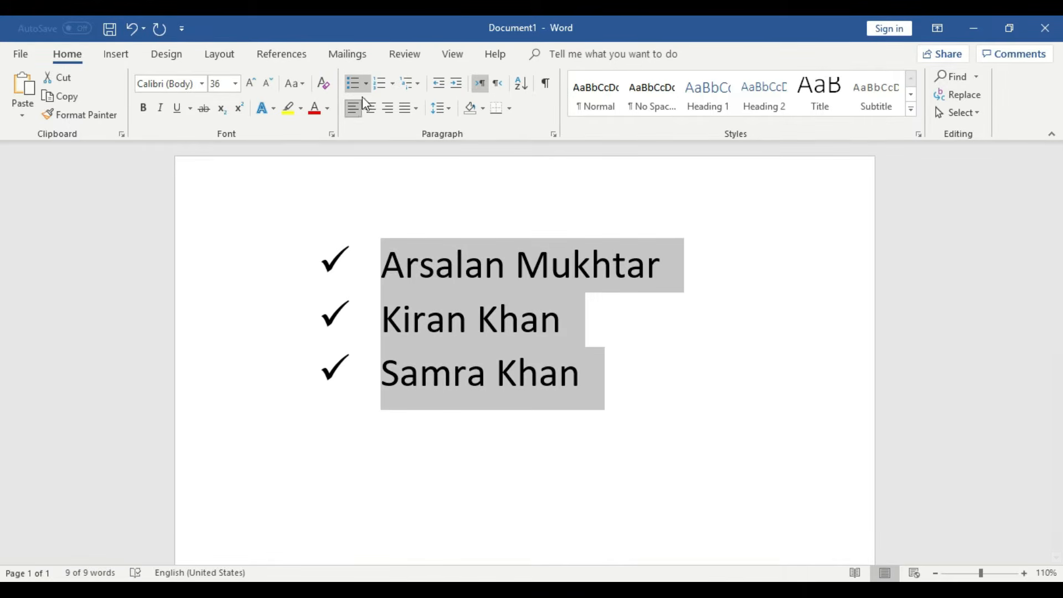
{"action": "left_click", "coordinate": [366, 83]}
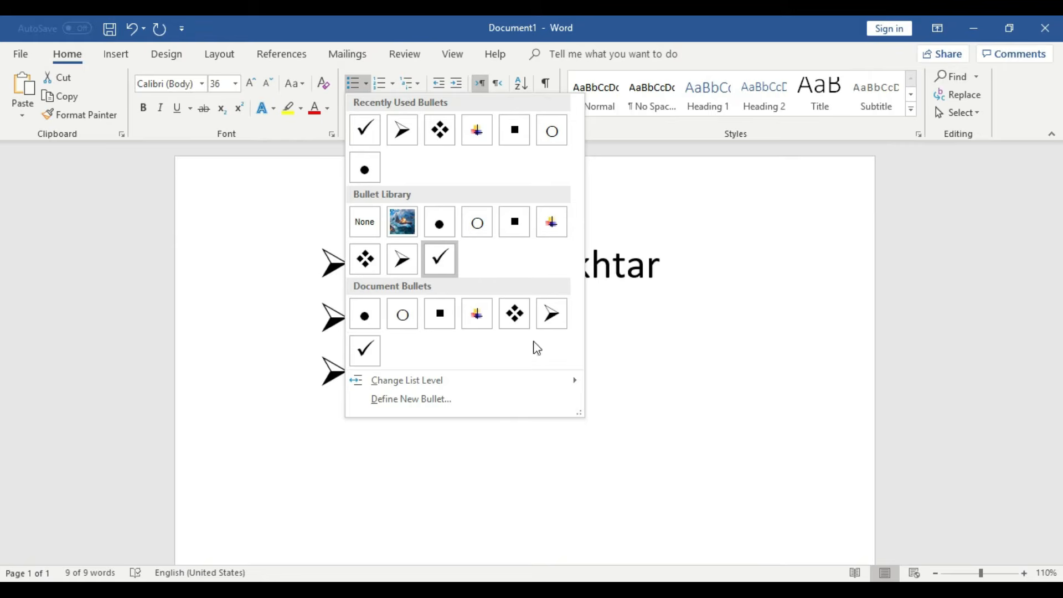
{"action": "left_click", "coordinate": [687, 449]}
{"action": "left_click", "coordinate": [672, 428]}
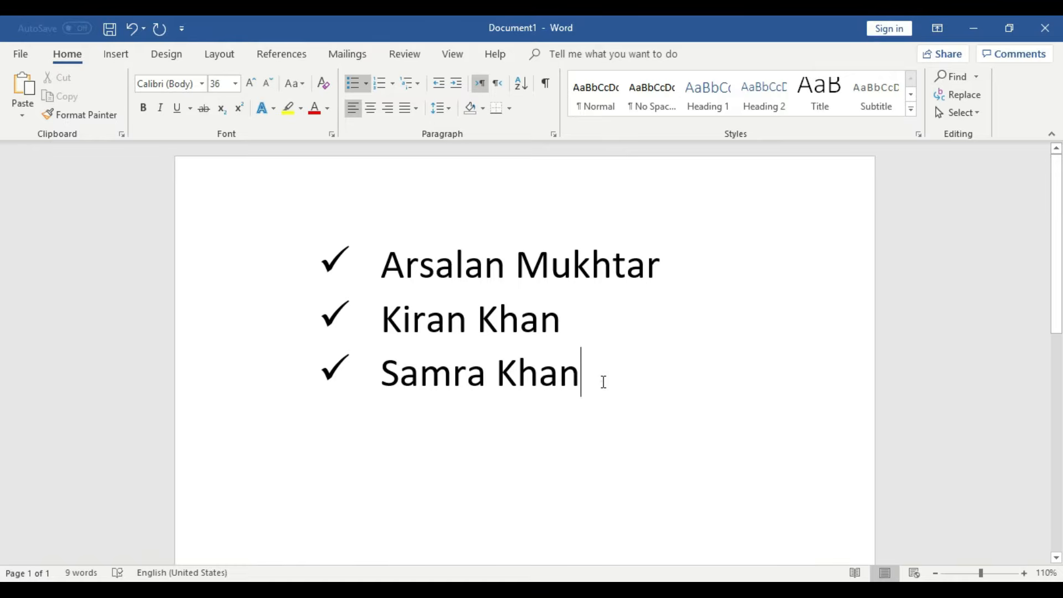
- Open Define New Bullet for the selected list and move the dialog aside
{"action": "left_click_drag", "start_coordinate": [603, 382], "coordinate": [361, 275]}
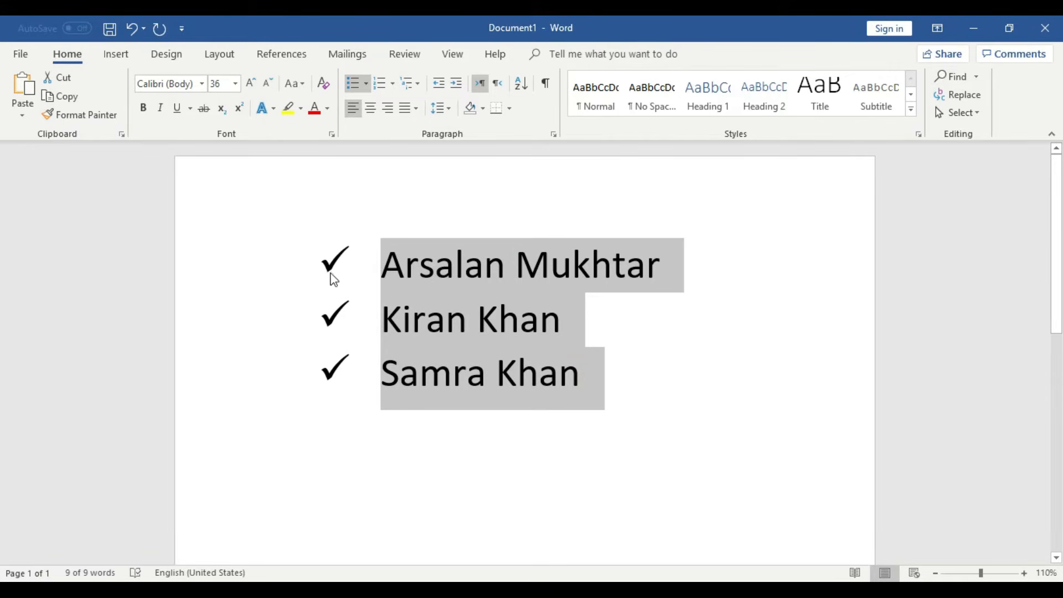
{"action": "left_click", "coordinate": [705, 399]}
{"action": "left_click_drag", "start_coordinate": [593, 381], "coordinate": [366, 249]}
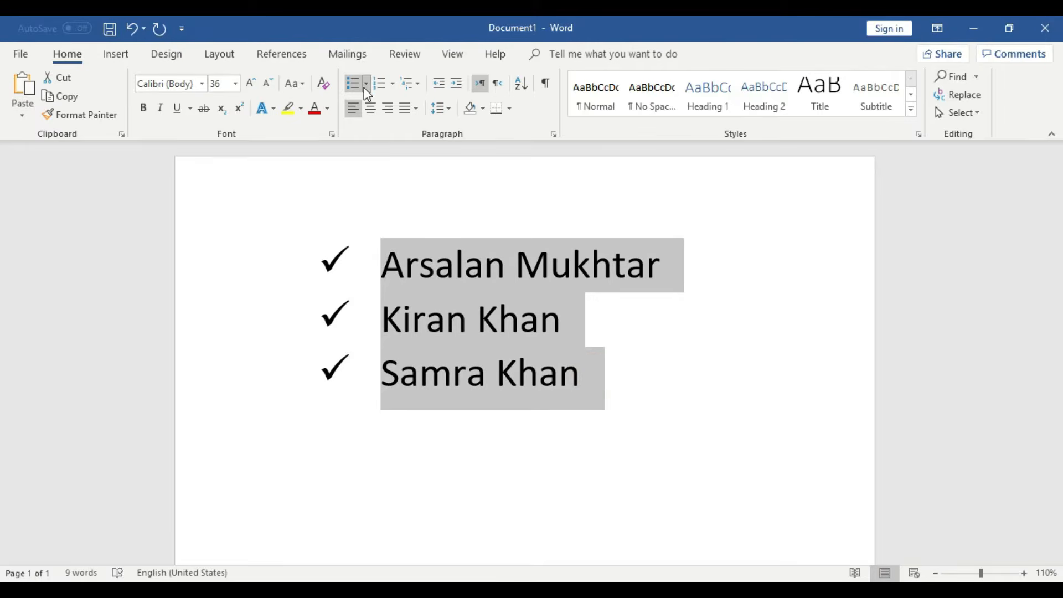
{"action": "left_click", "coordinate": [365, 84]}
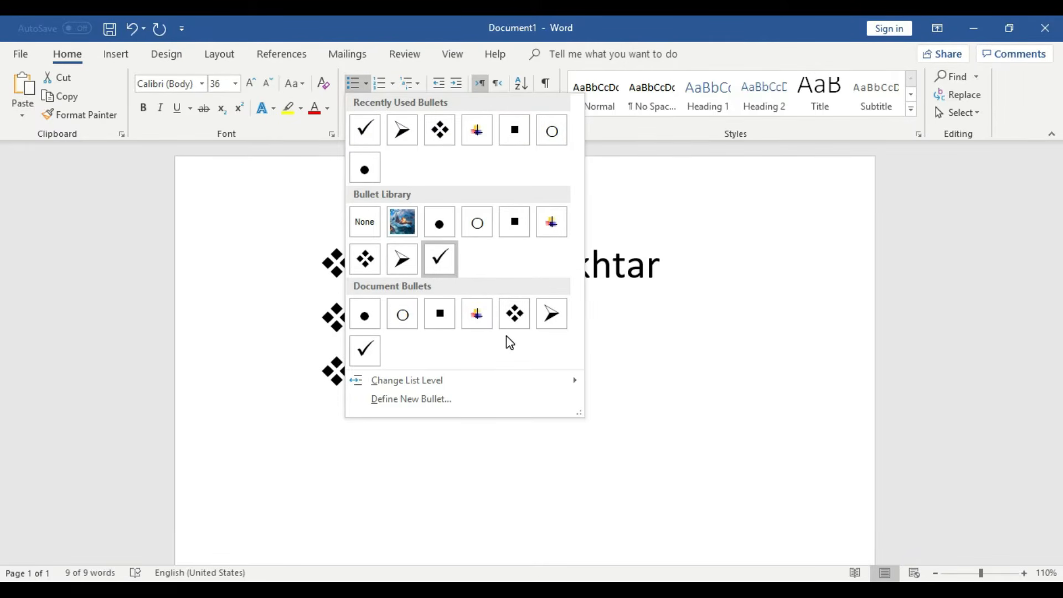
{"action": "left_click", "coordinate": [411, 399]}
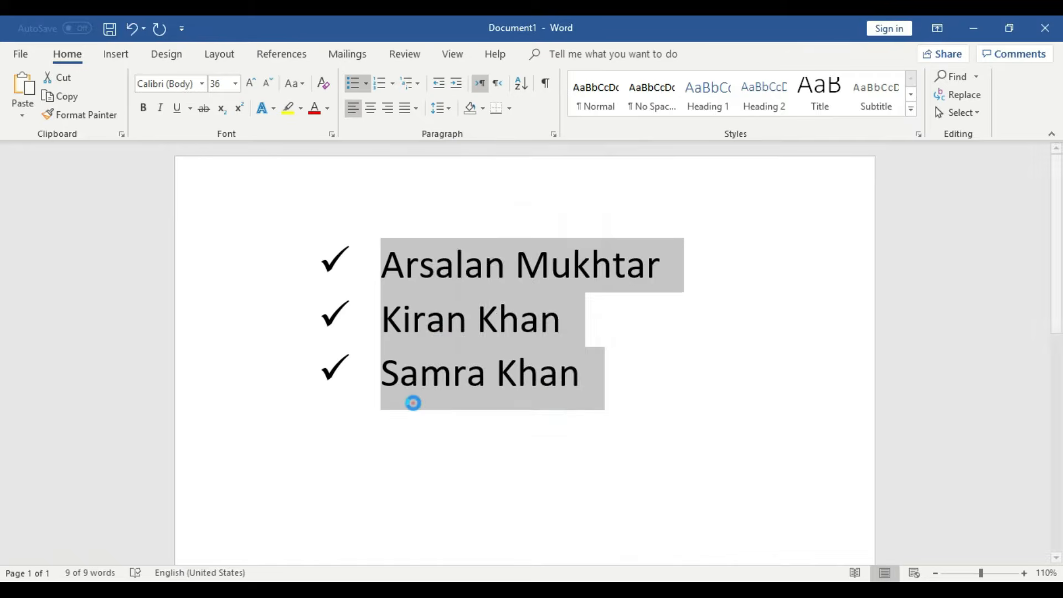
{"action": "left_click_drag", "start_coordinate": [510, 158], "coordinate": [492, 200]}
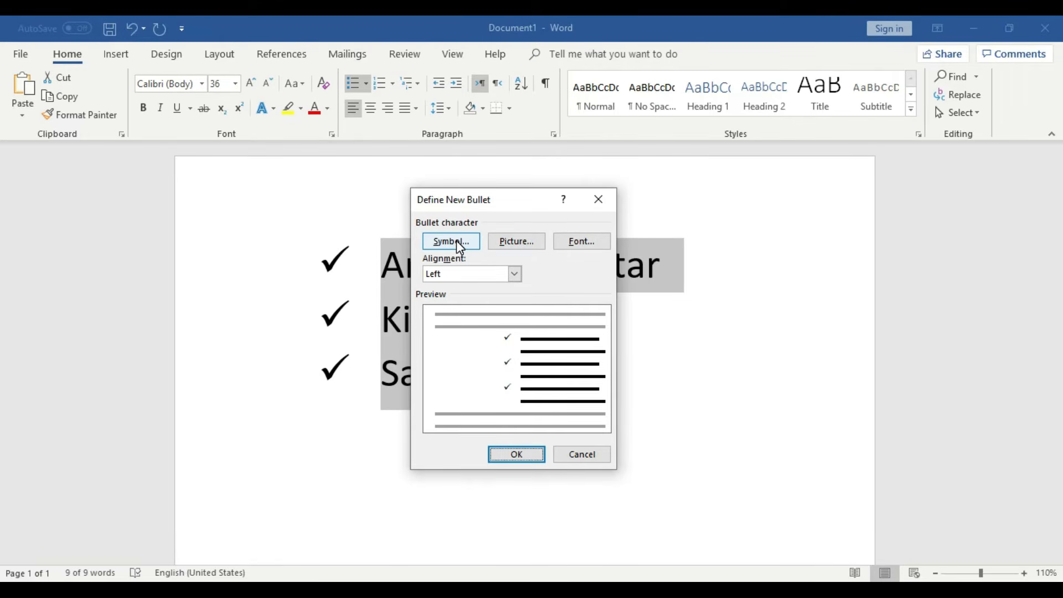
- Cancel the Define New Bullet dialog, leaving the checkmark bullets unchanged
{"action": "left_click_drag", "start_coordinate": [496, 194], "coordinate": [675, 211]}
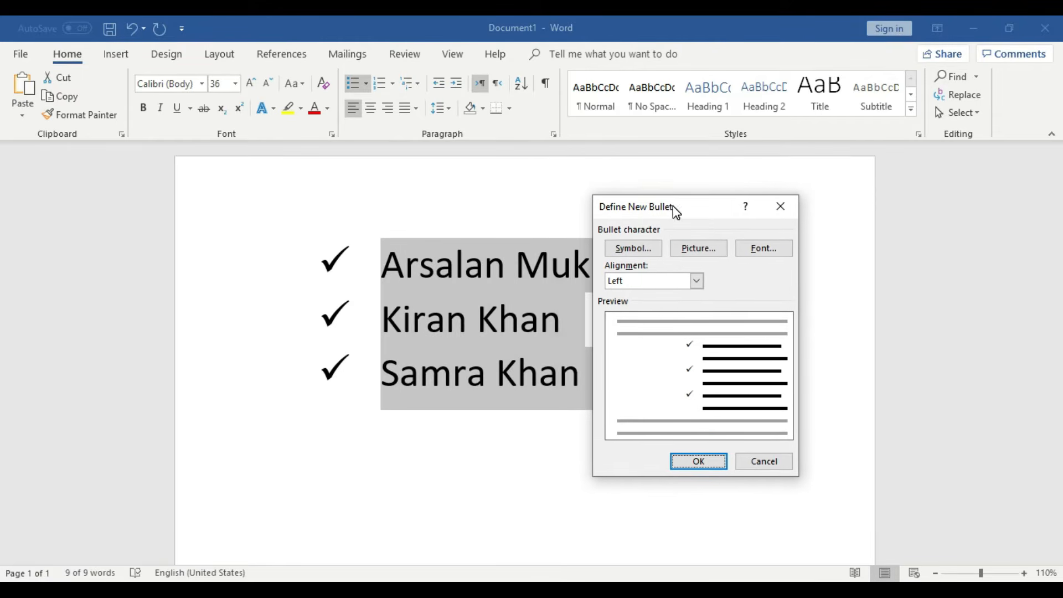
{"action": "left_click", "coordinate": [756, 459]}
{"action": "left_click", "coordinate": [655, 397]}
{"action": "left_click_drag", "start_coordinate": [599, 381], "coordinate": [306, 230]}
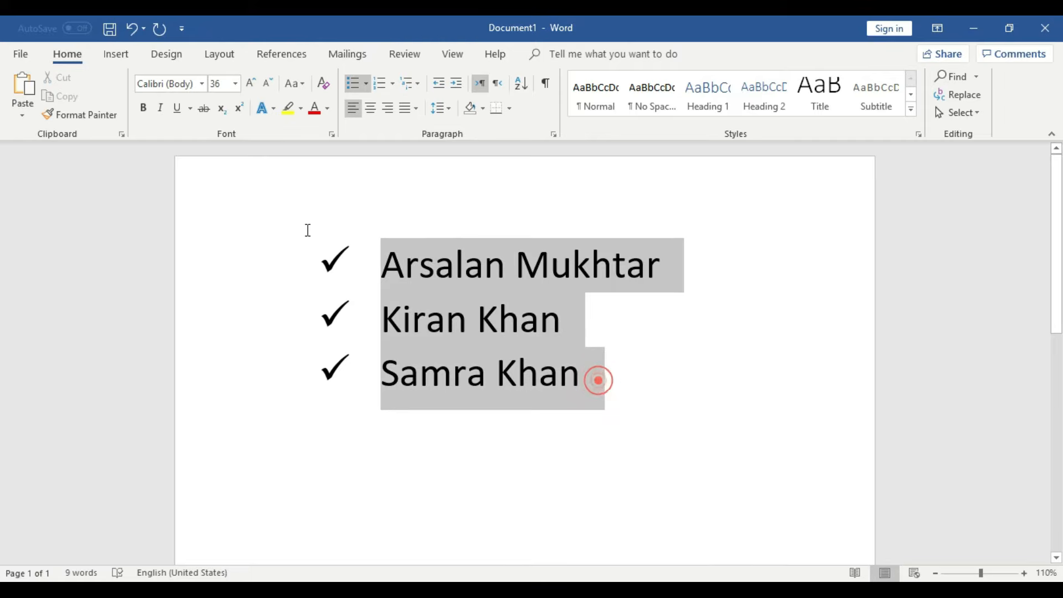
{"action": "left_click", "coordinate": [705, 393]}
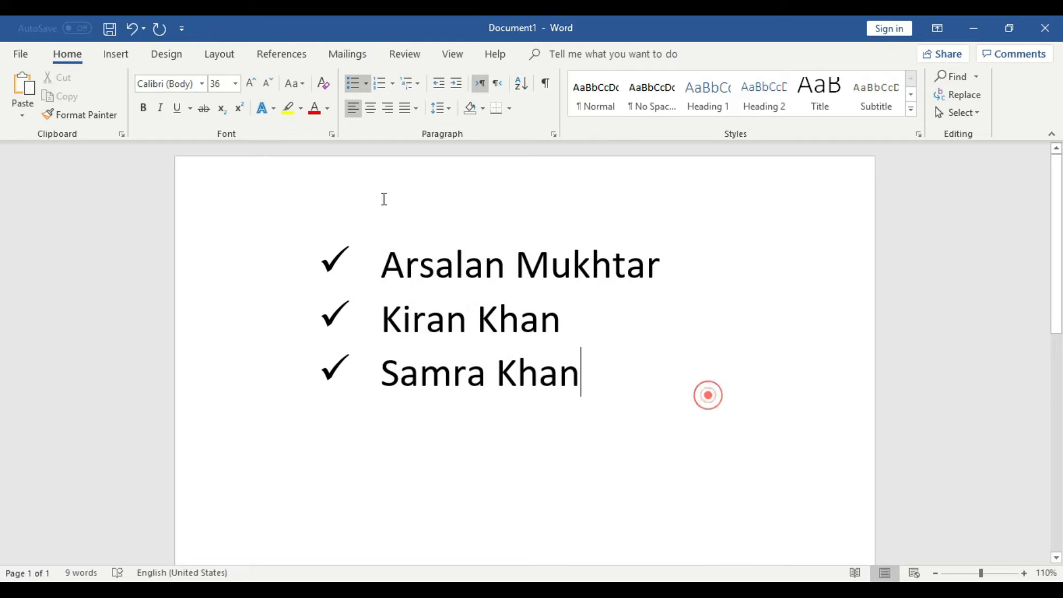
- Reapply checkmark bullets, then open Define New Bullet for the selected list
{"action": "left_click", "coordinate": [366, 84]}
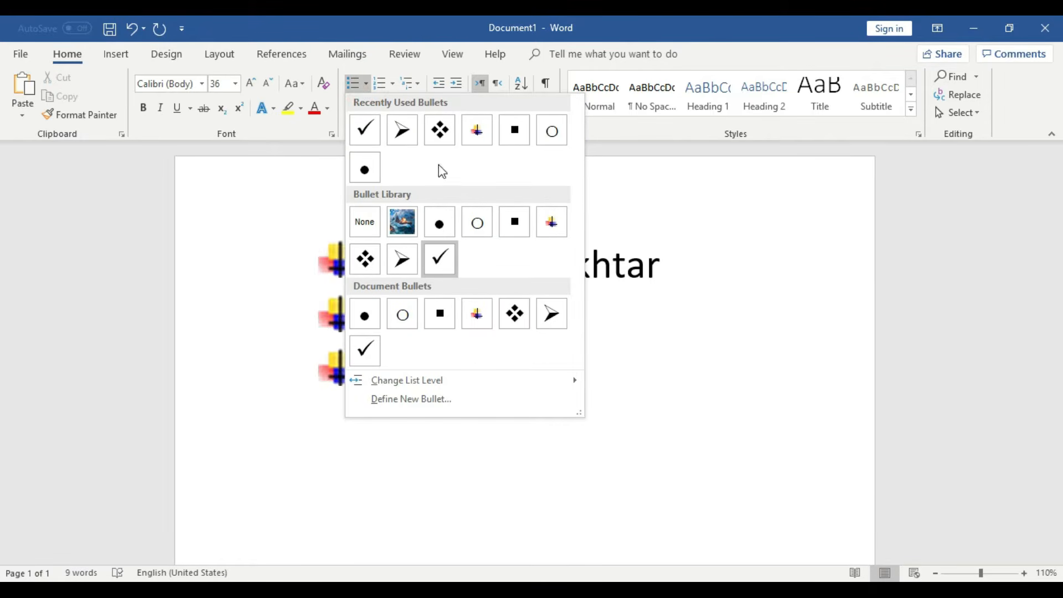
{"action": "left_click", "coordinate": [448, 271]}
{"action": "left_click", "coordinate": [602, 458]}
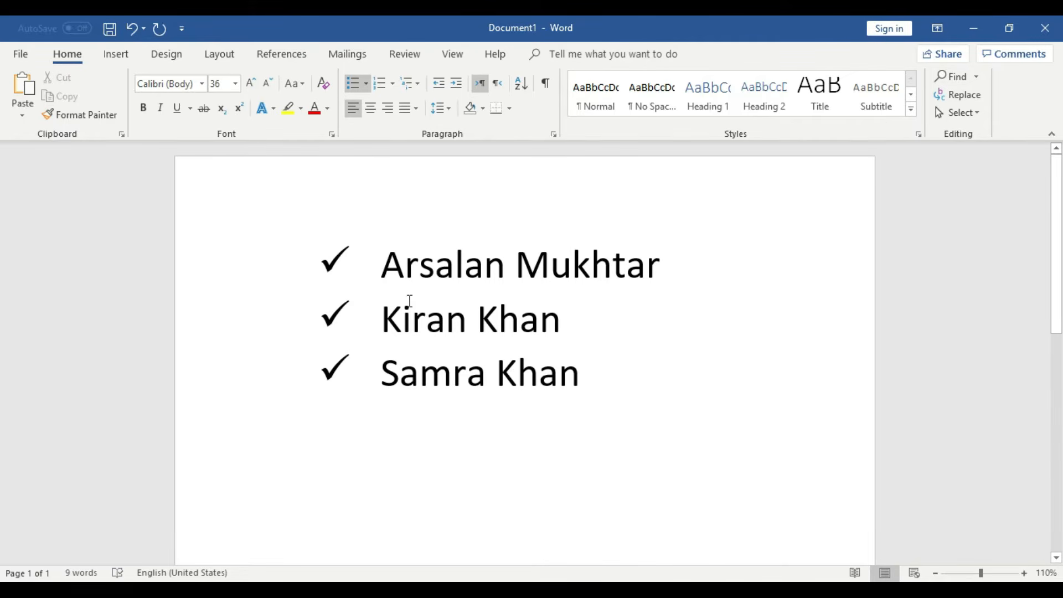
{"action": "left_click_drag", "start_coordinate": [590, 370], "coordinate": [318, 239]}
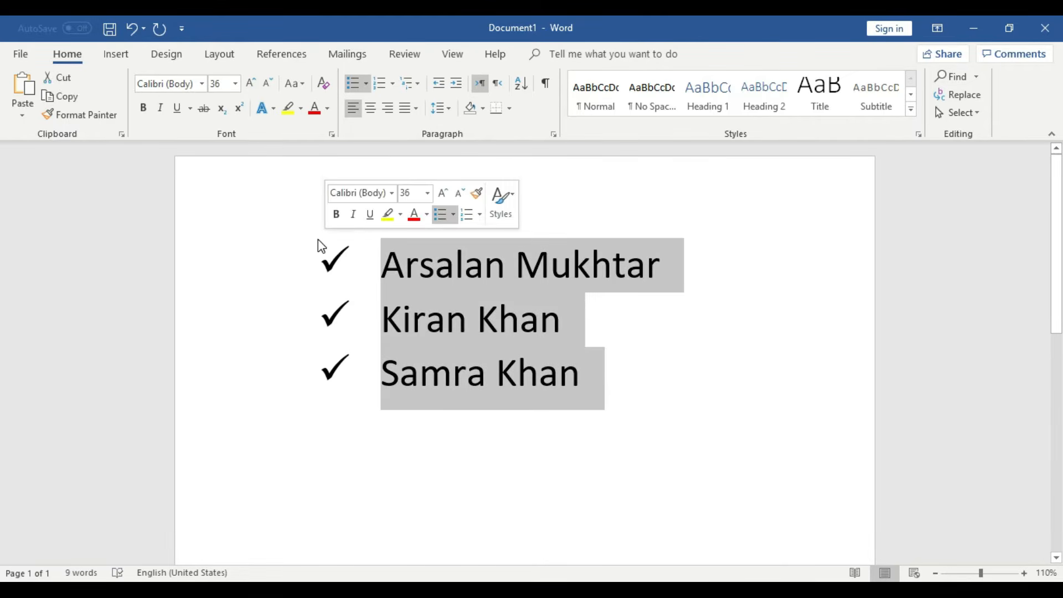
{"action": "left_click", "coordinate": [368, 84]}
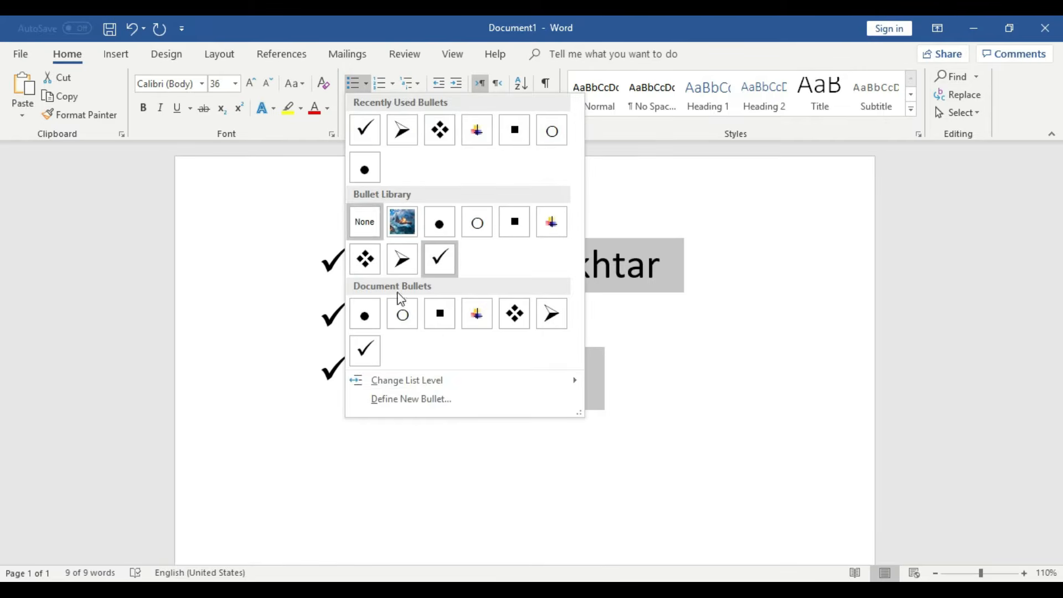
{"action": "left_click", "coordinate": [450, 407]}
{"action": "left_click_drag", "start_coordinate": [654, 206], "coordinate": [559, 198]}
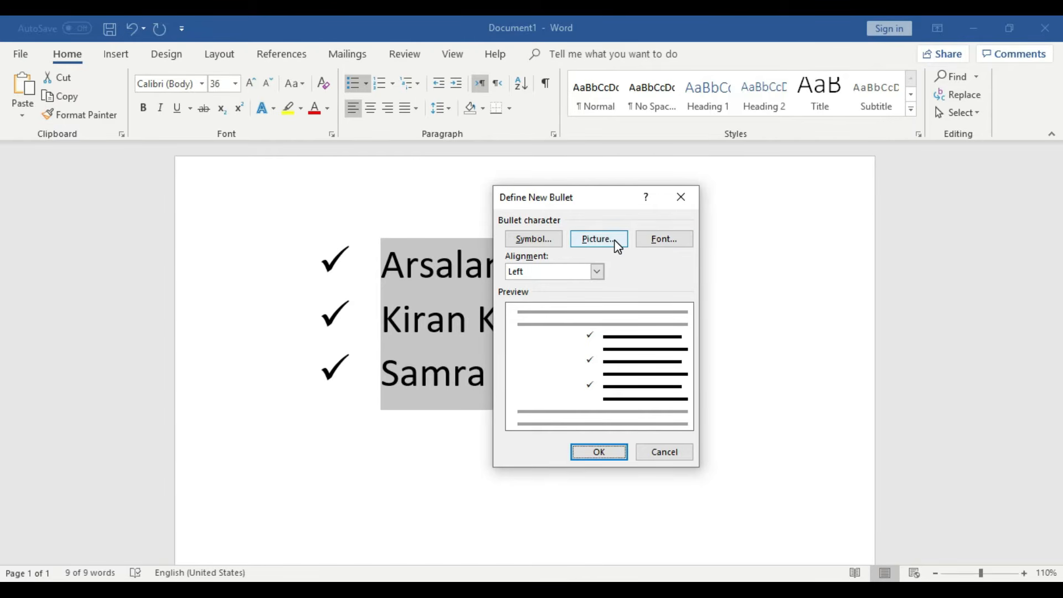
- Pick the Wingdings crescent-and-star symbol and apply it as the list bullet
{"action": "left_click", "coordinate": [540, 241]}
{"action": "left_click_drag", "start_coordinate": [581, 173], "coordinate": [590, 229]}
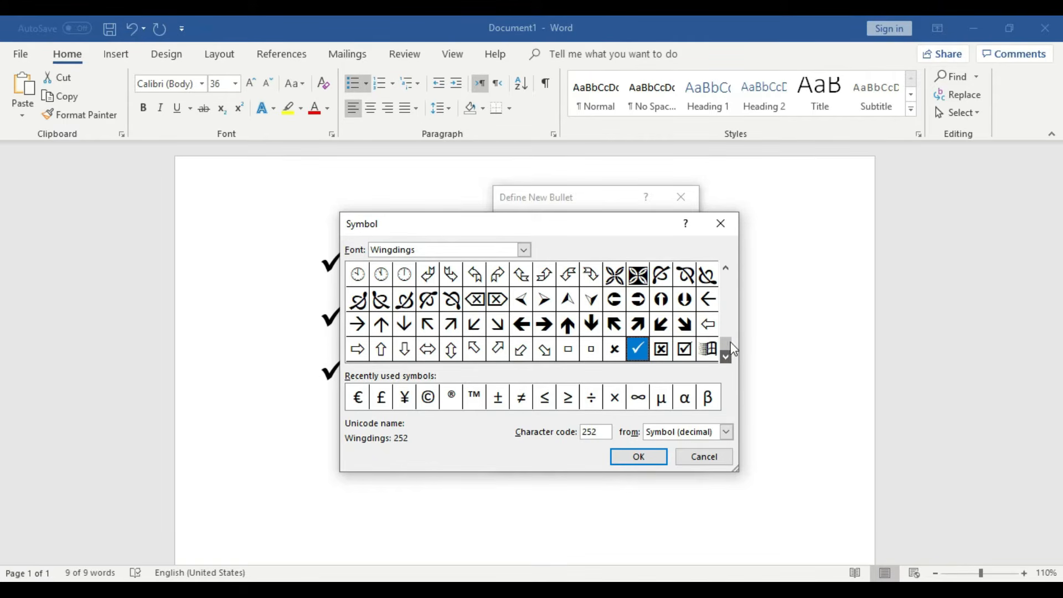
{"action": "left_click_drag", "start_coordinate": [729, 343], "coordinate": [726, 266]}
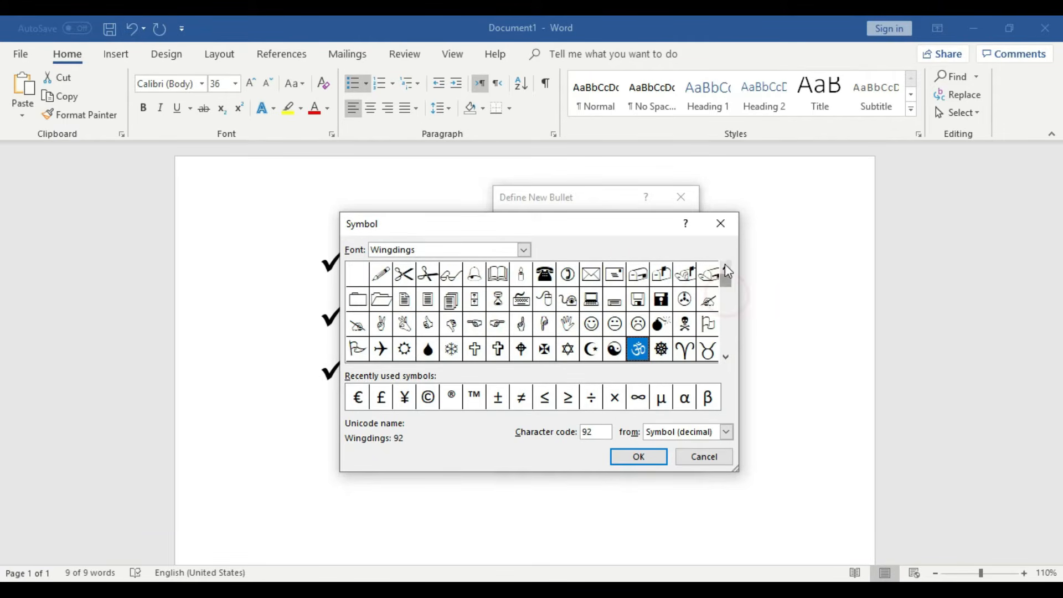
{"action": "left_click", "coordinate": [726, 358]}
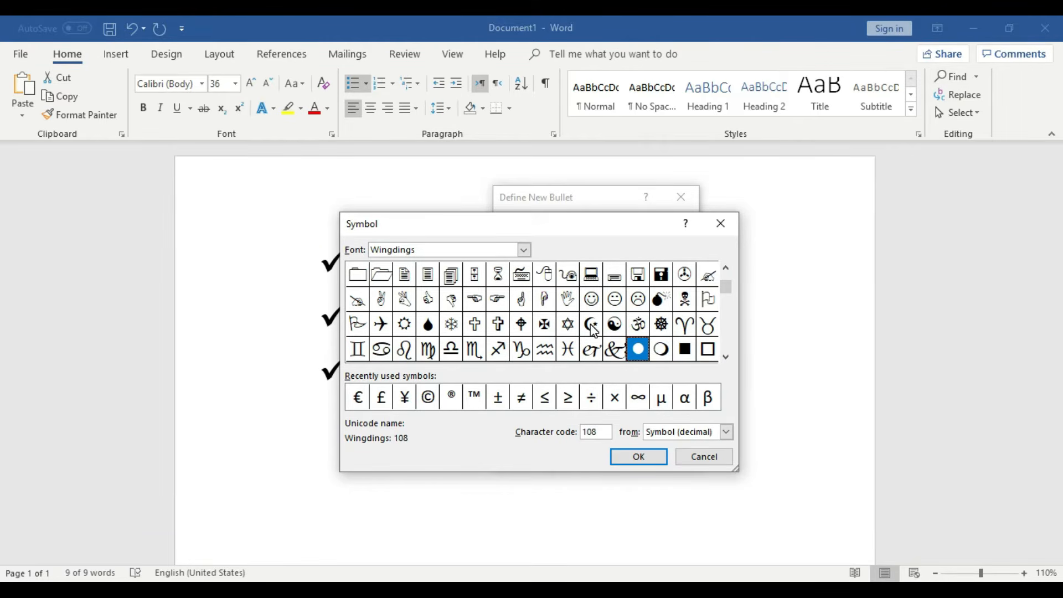
{"action": "scroll", "coordinate": [594, 331], "scroll_direction": "up", "scroll_amount": 1}
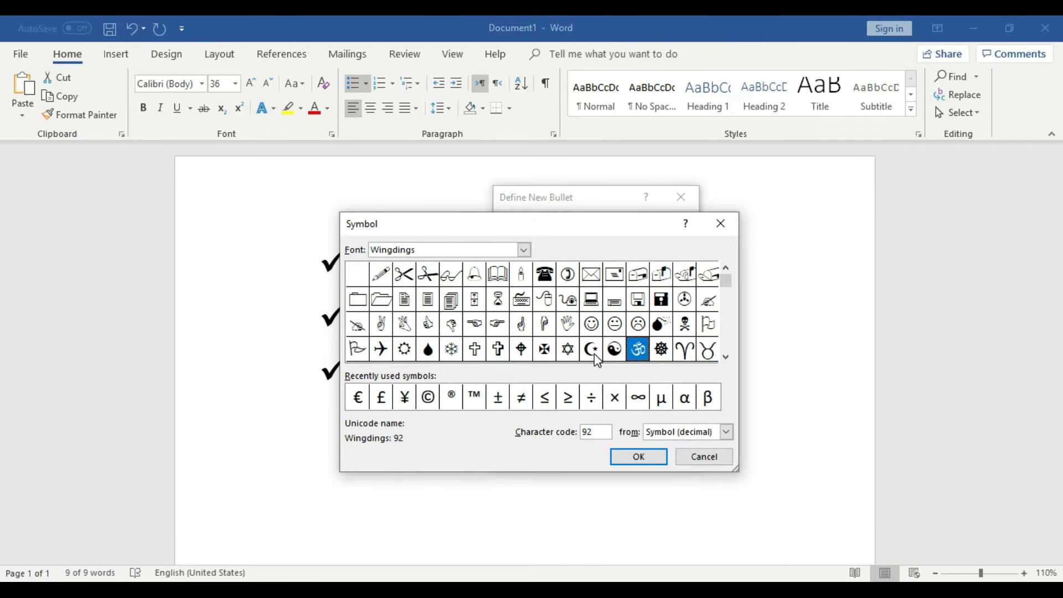
{"action": "left_click", "coordinate": [655, 456]}
{"action": "left_click", "coordinate": [603, 451]}
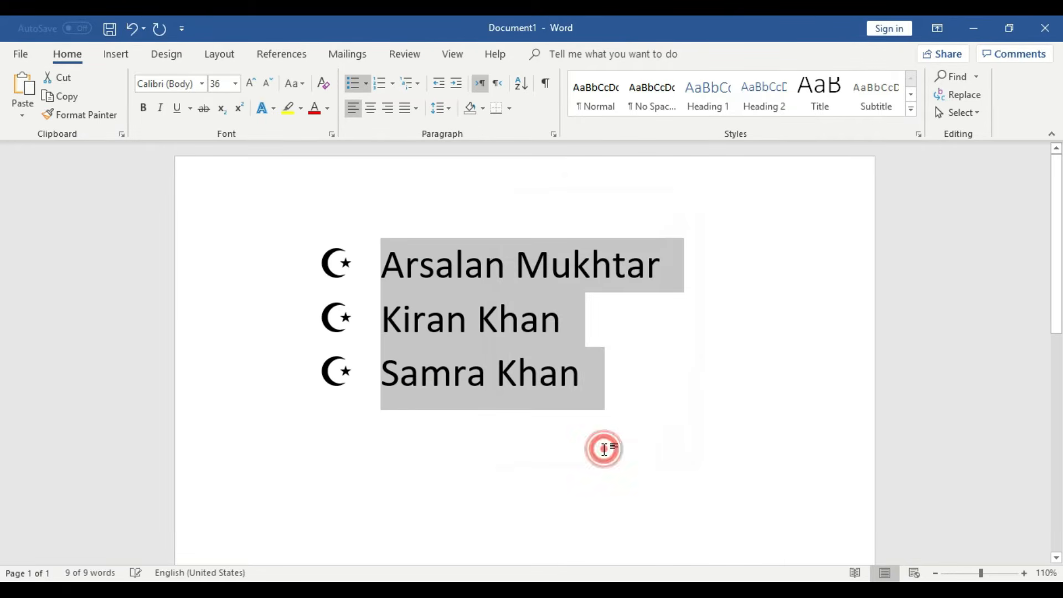
- Add an empty, unbulleted line below the crescent-bulleted name list
{"action": "left_click", "coordinate": [632, 382]}
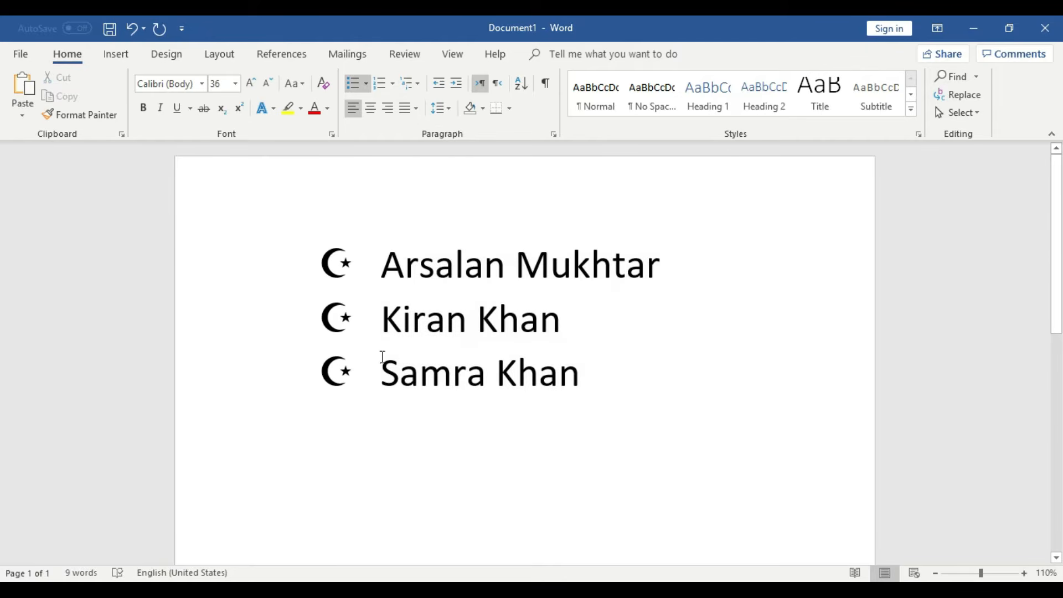
{"action": "left_click", "coordinate": [332, 265]}
{"action": "key", "text": "Return"}
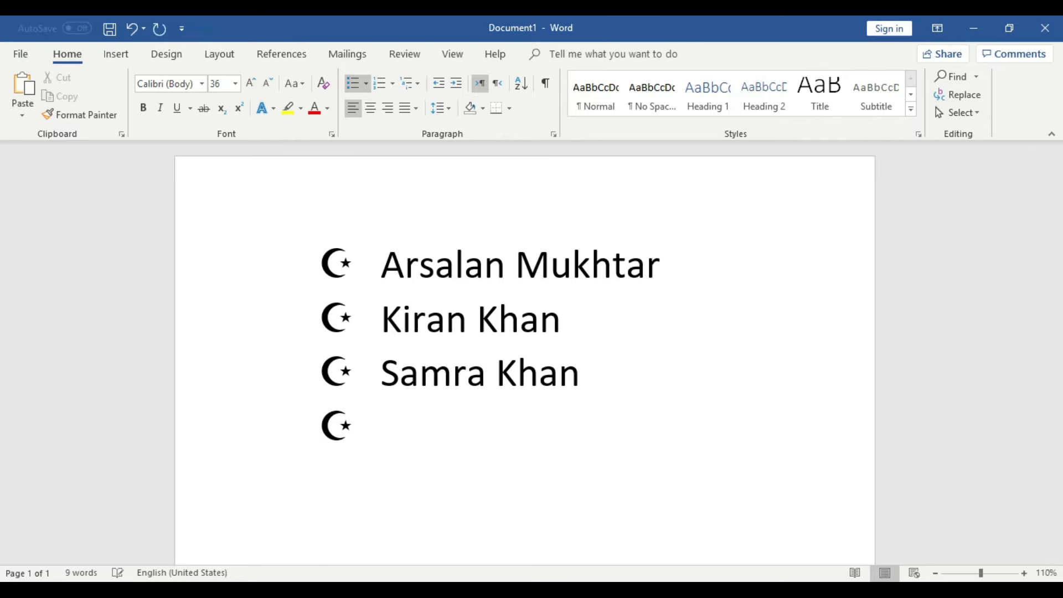
{"action": "key", "text": "Return"}
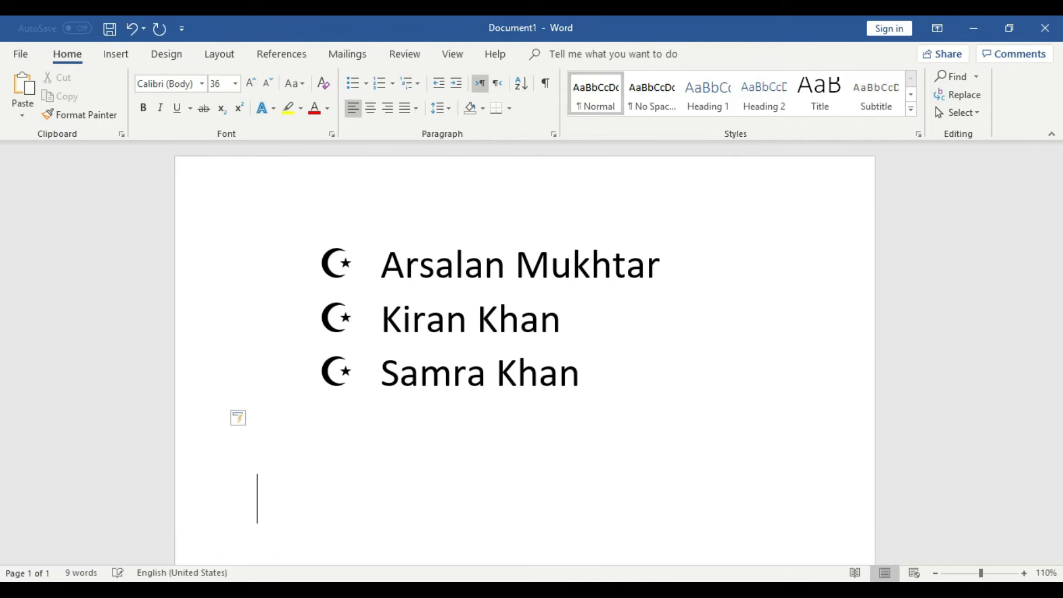
- Copy the three crescent-bulleted names, paste them on the empty line, and select the copy
{"action": "scroll", "coordinate": [807, 283], "scroll_direction": "down", "scroll_amount": 2}
{"action": "left_click", "coordinate": [617, 302]}
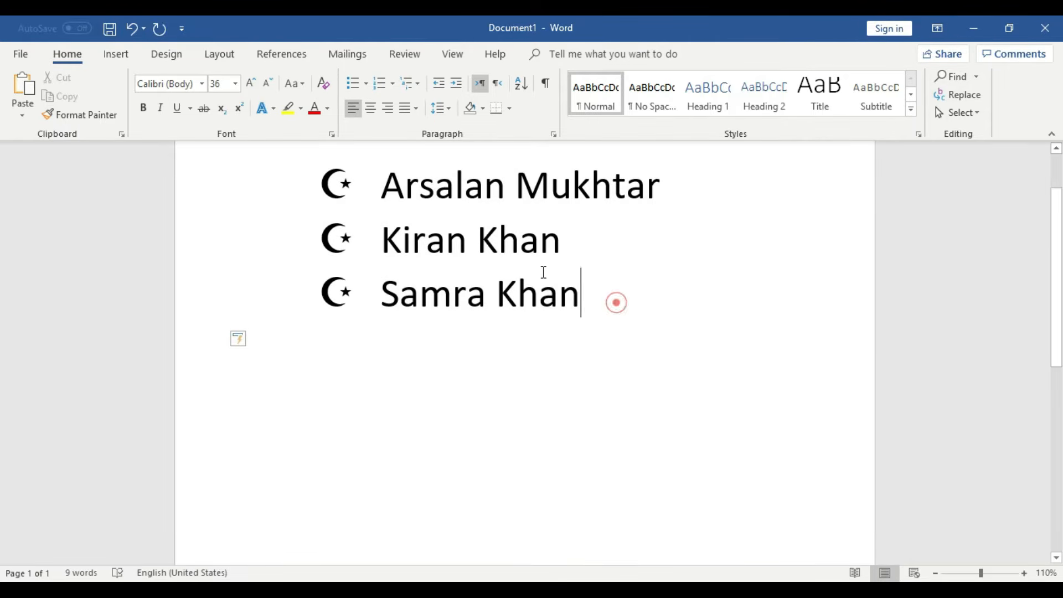
{"action": "left_click_drag", "start_coordinate": [617, 302], "coordinate": [410, 186]}
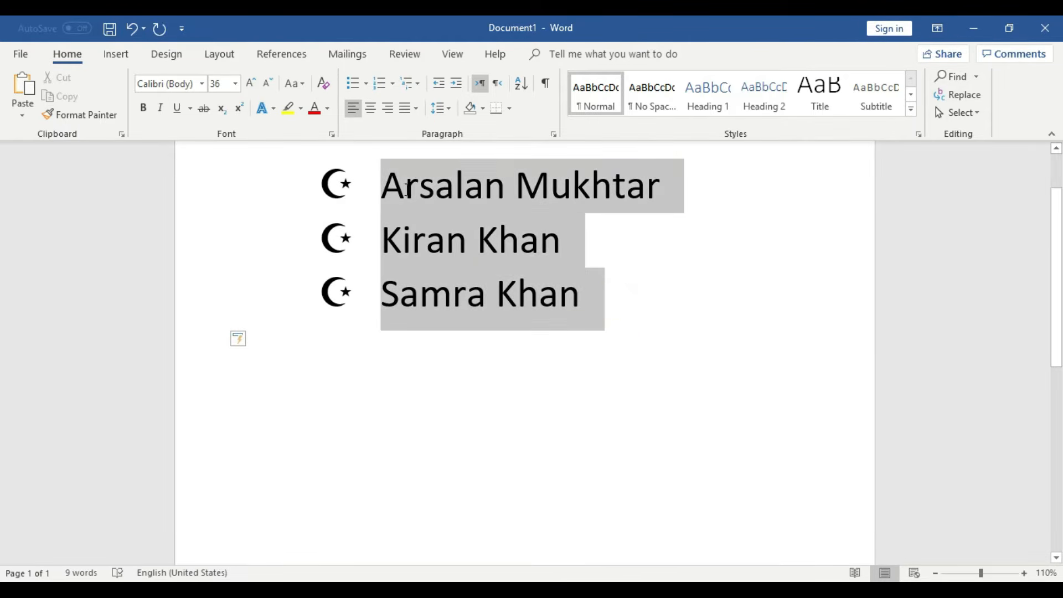
{"action": "key", "text": "ctrl+c"}
{"action": "left_click", "coordinate": [485, 401]}
{"action": "key", "text": "ctrl+v"}
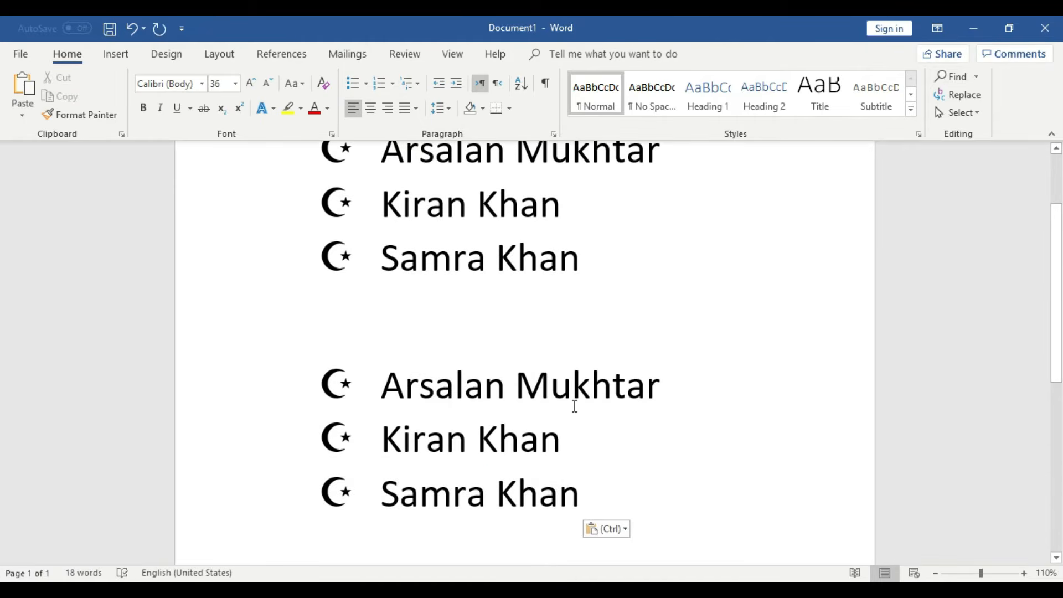
{"action": "left_click_drag", "start_coordinate": [592, 497], "coordinate": [362, 389]}
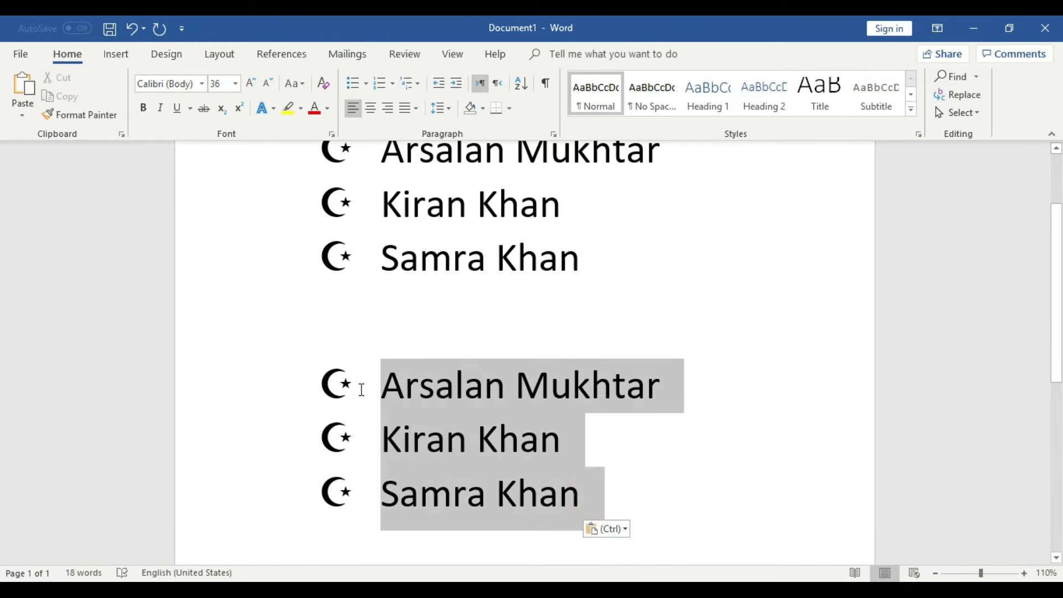
- Define a Wingdings frowning-face bullet and apply it to the pasted name list
{"action": "left_click", "coordinate": [366, 84]}
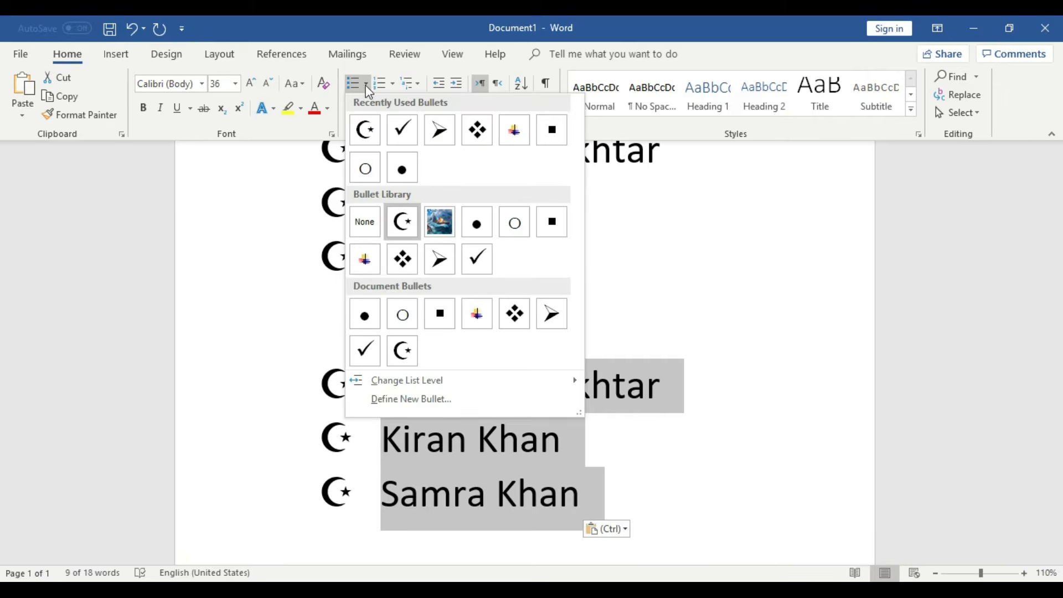
{"action": "left_click", "coordinate": [404, 401]}
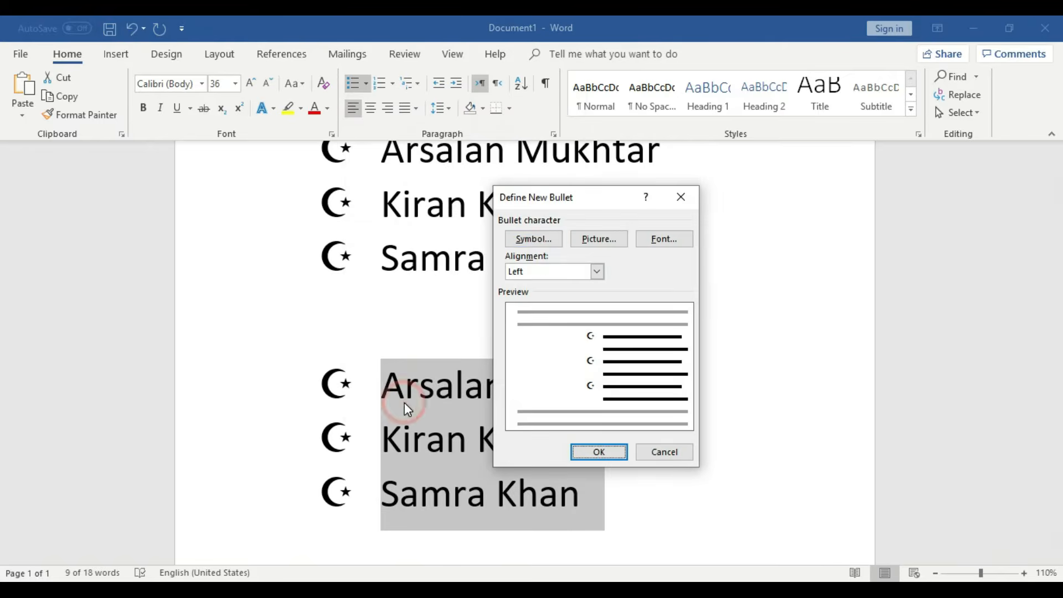
{"action": "left_click", "coordinate": [546, 239]}
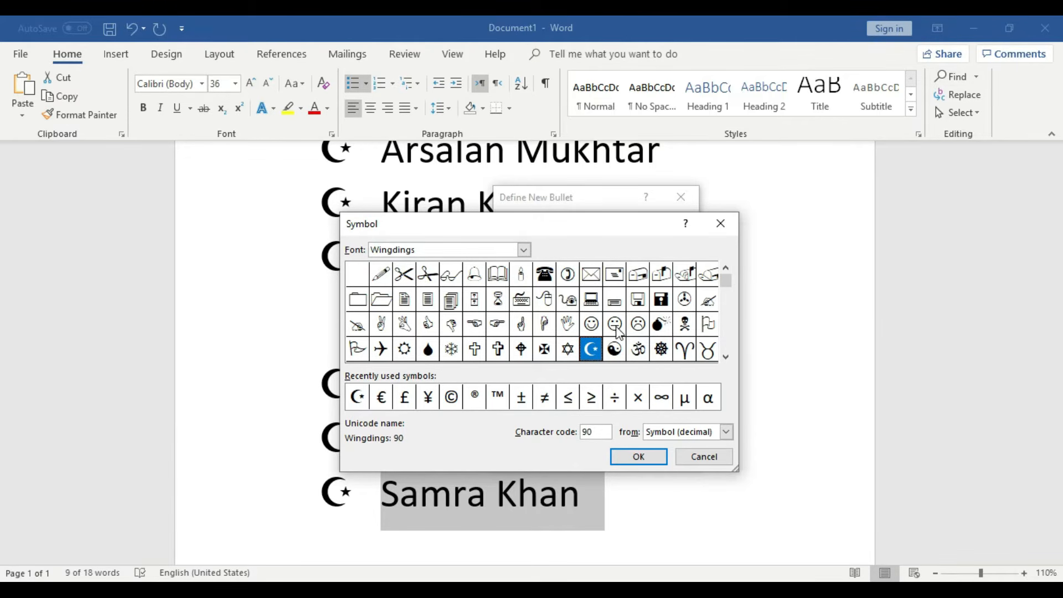
{"action": "left_click", "coordinate": [640, 333]}
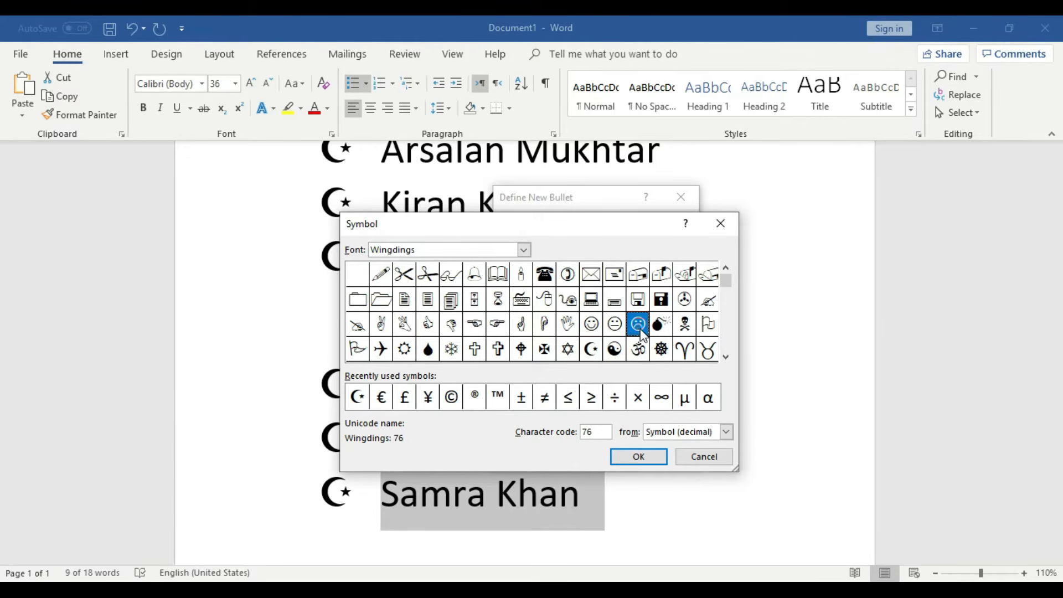
{"action": "left_click", "coordinate": [642, 457]}
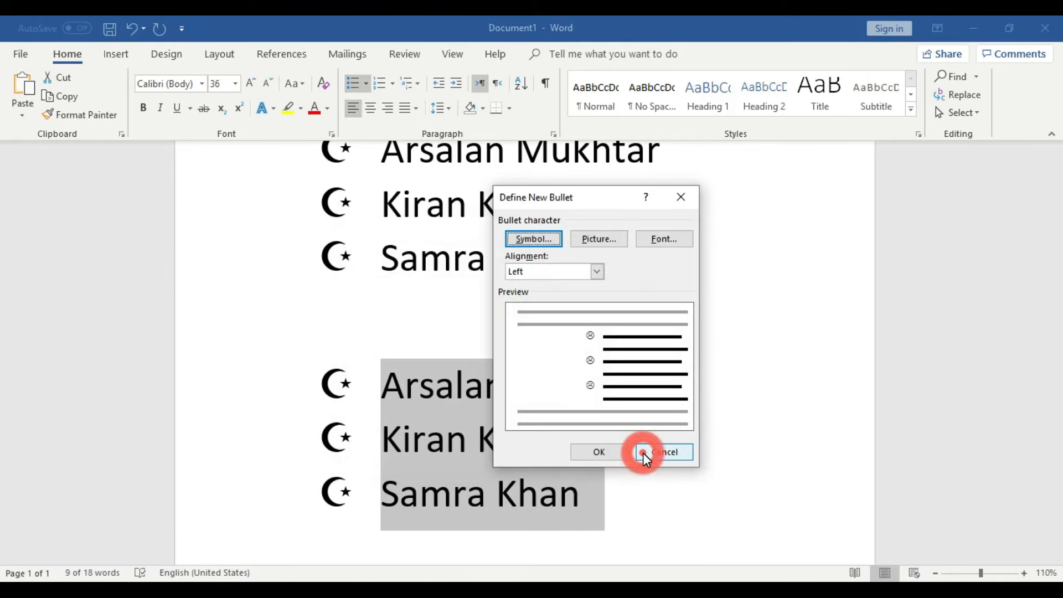
{"action": "left_click", "coordinate": [609, 450]}
{"action": "left_click", "coordinate": [608, 449]}
{"action": "scroll", "coordinate": [603, 449], "scroll_direction": "up", "scroll_amount": 3}
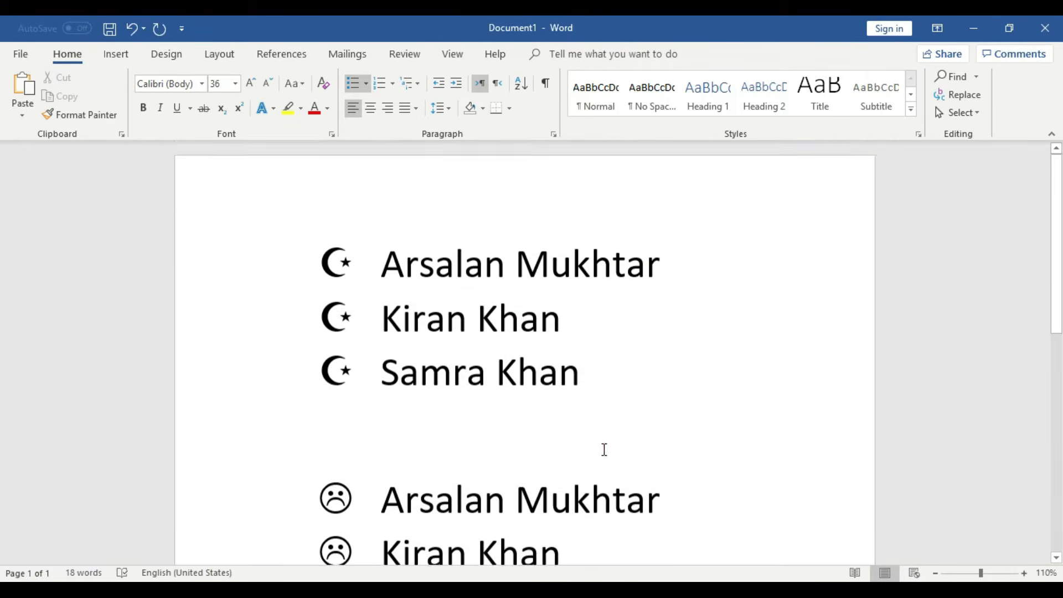
- Copy the three frowning-face bulleted lines
{"action": "scroll", "coordinate": [420, 271], "scroll_direction": "down", "scroll_amount": 1}
{"action": "scroll", "coordinate": [420, 271], "scroll_direction": "down", "scroll_amount": 2}
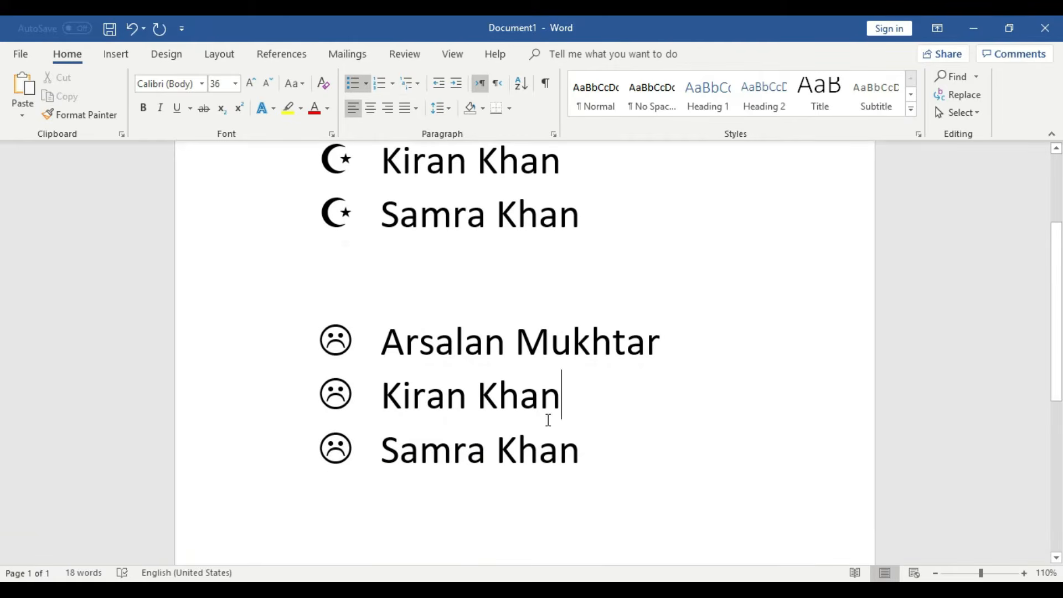
{"action": "scroll", "coordinate": [554, 420], "scroll_direction": "down", "scroll_amount": 2}
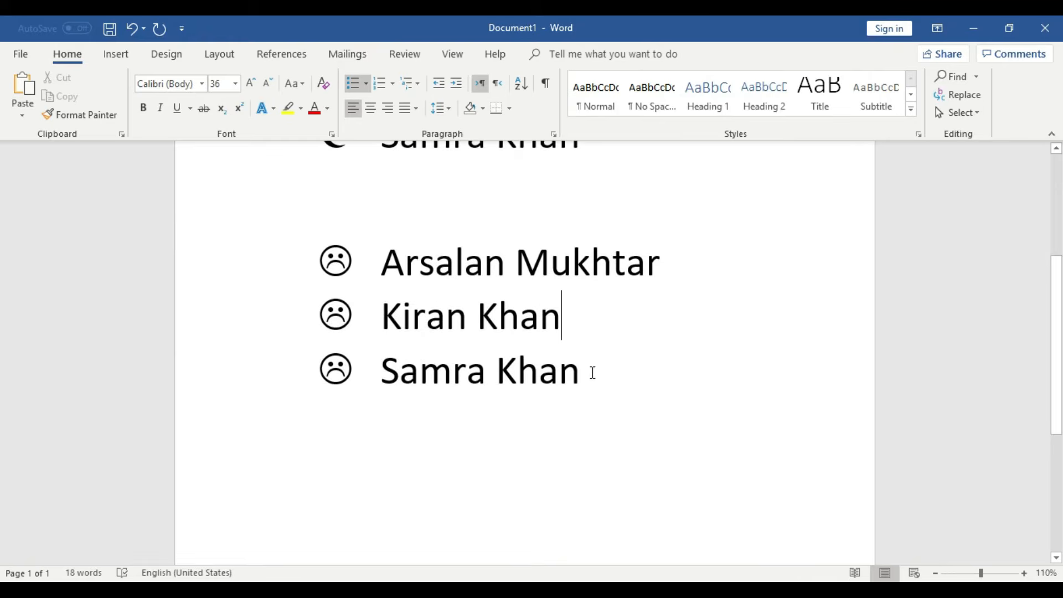
{"action": "scroll", "coordinate": [556, 364], "scroll_direction": "up", "scroll_amount": 1}
{"action": "scroll", "coordinate": [557, 363], "scroll_direction": "up", "scroll_amount": 1}
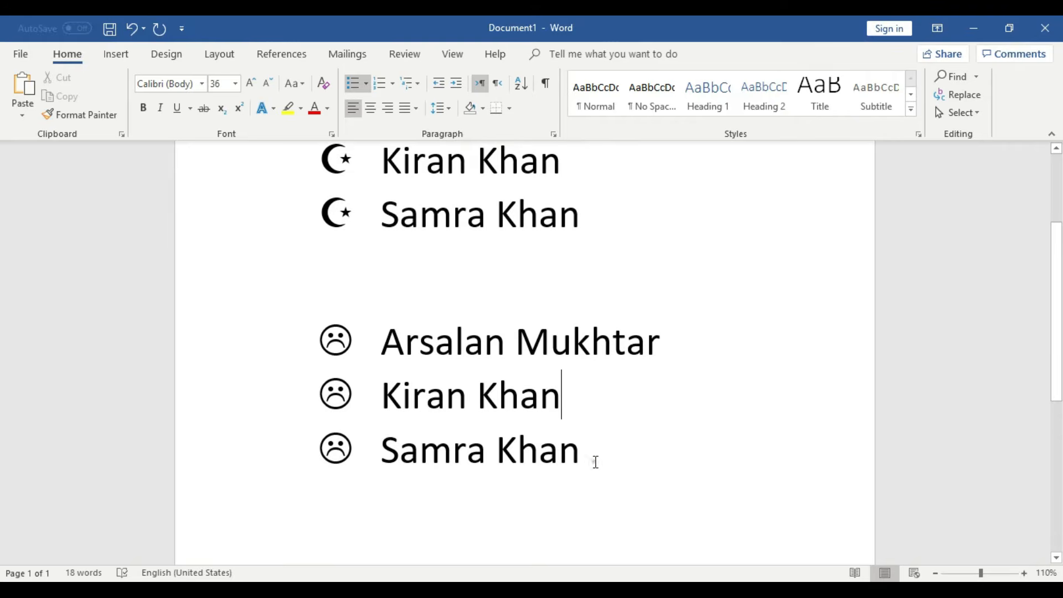
{"action": "left_click_drag", "start_coordinate": [596, 462], "coordinate": [376, 342]}
{"action": "right_click", "coordinate": [462, 398]}
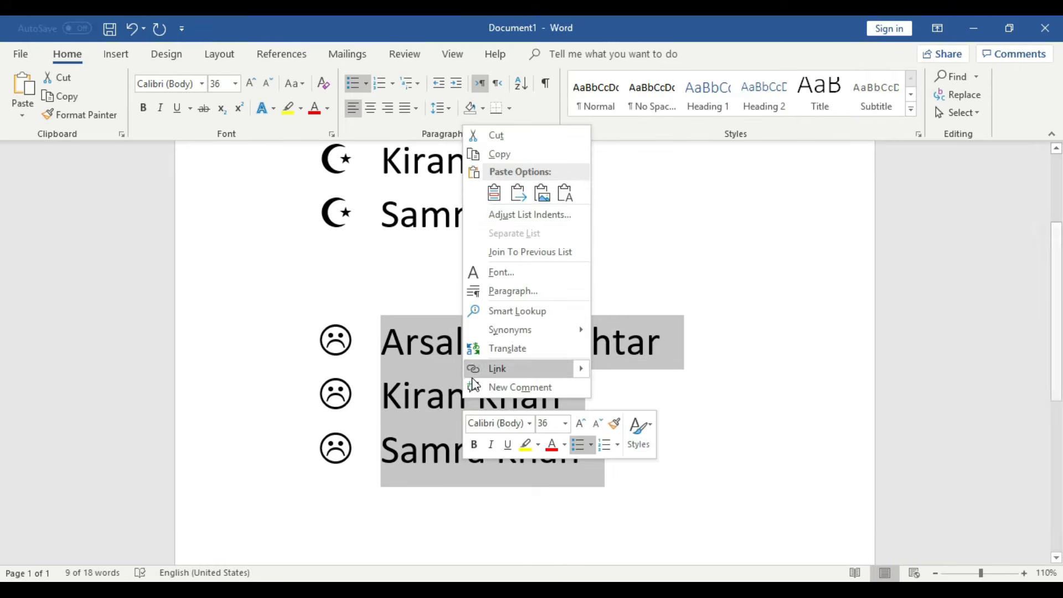
{"action": "left_click", "coordinate": [537, 155]}
- Paste the copied list on a new line below the frowning-face list and select the copy
{"action": "scroll", "coordinate": [529, 403], "scroll_direction": "down", "scroll_amount": 3}
{"action": "left_click", "coordinate": [603, 310]}
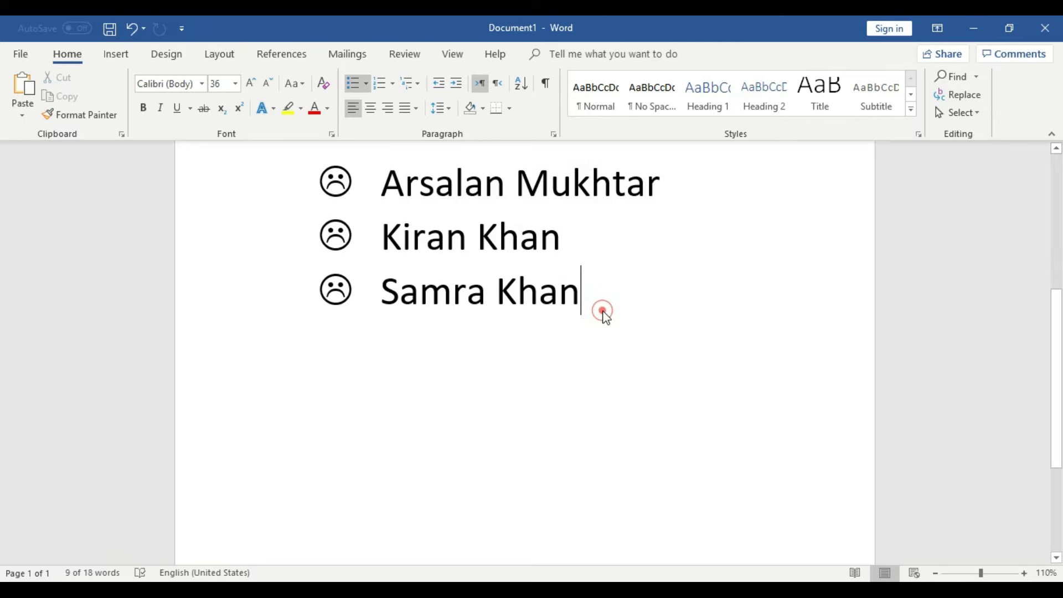
{"action": "key", "text": "Return"}
{"action": "key", "text": "Return"}
{"action": "key", "text": "Return"}
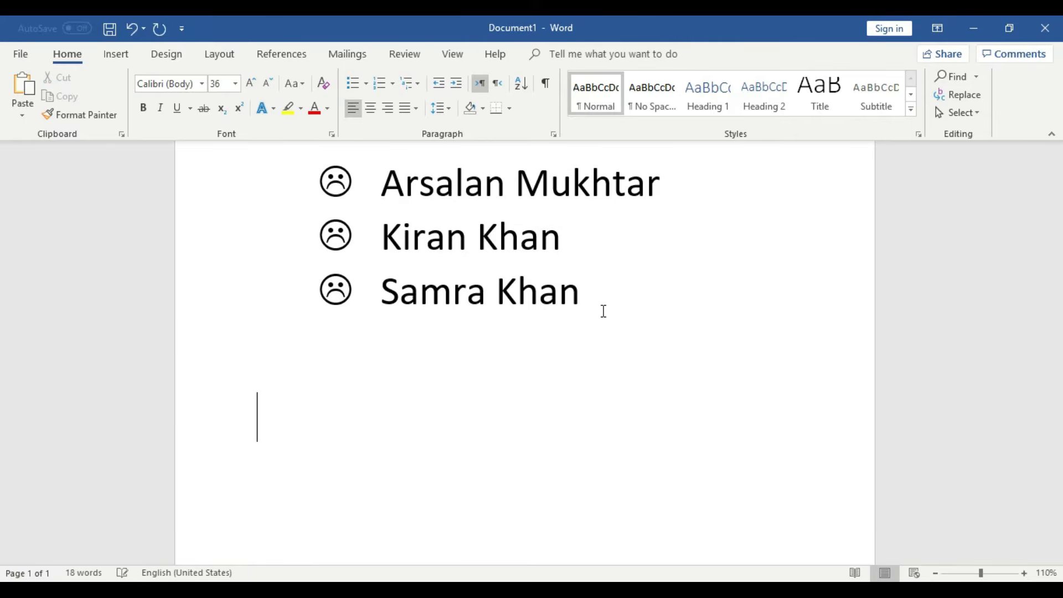
{"action": "key", "text": "ctrl+v"}
{"action": "left_click_drag", "start_coordinate": [590, 459], "coordinate": [373, 363]}
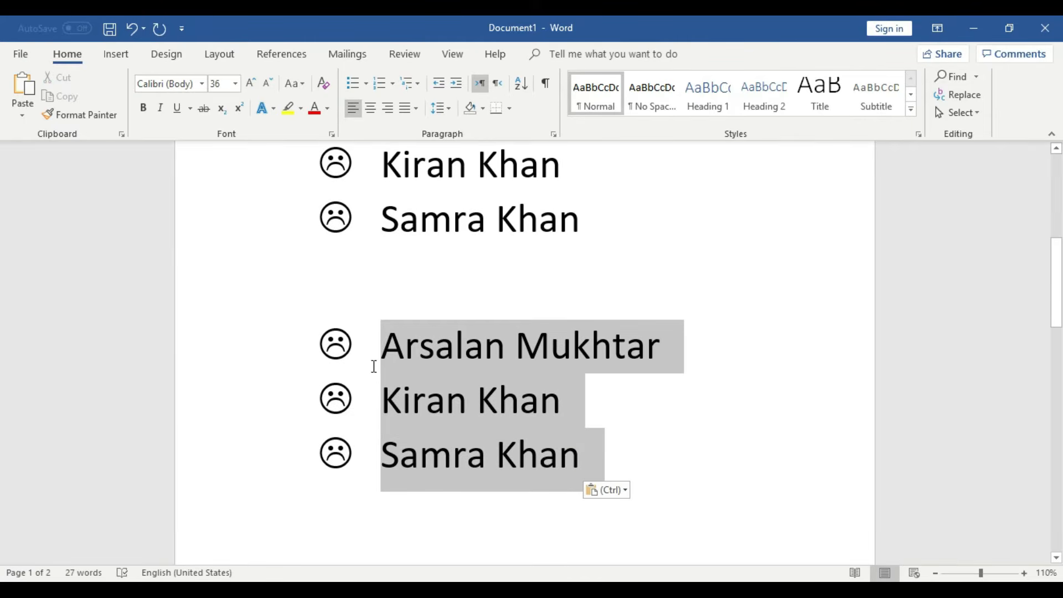
- Start a new custom bullet and open its symbol picker with the Wingdings font
{"action": "left_click", "coordinate": [366, 86]}
{"action": "left_click", "coordinate": [411, 399]}
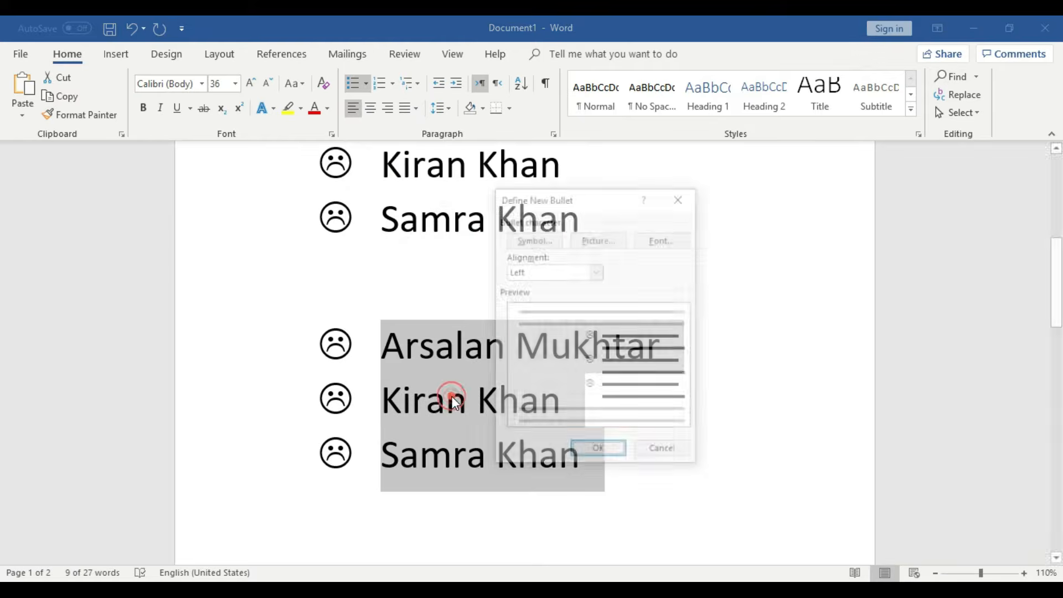
{"action": "left_click", "coordinate": [543, 244]}
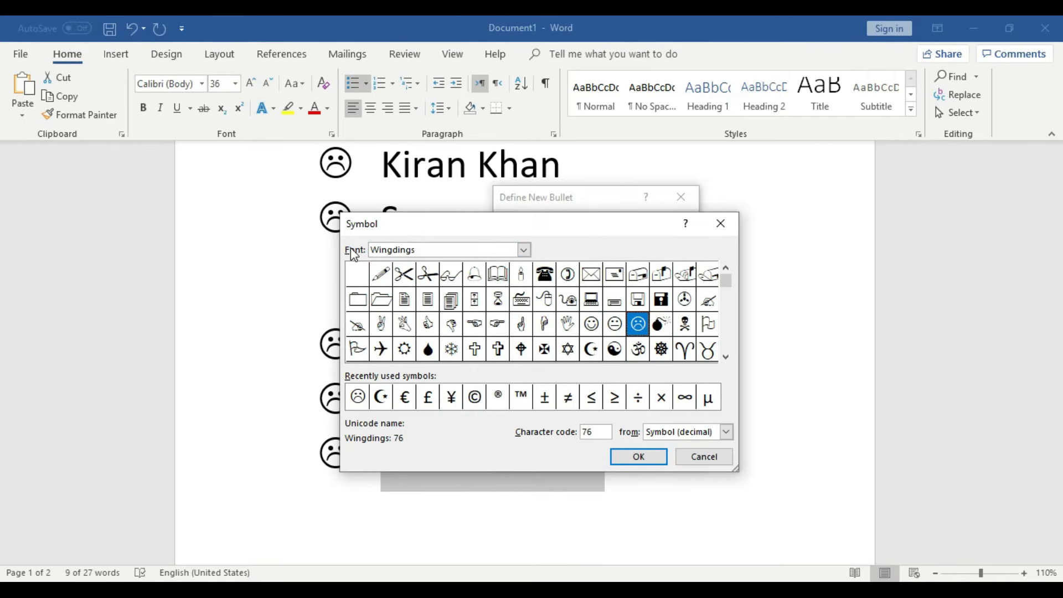
{"action": "left_click", "coordinate": [524, 250]}
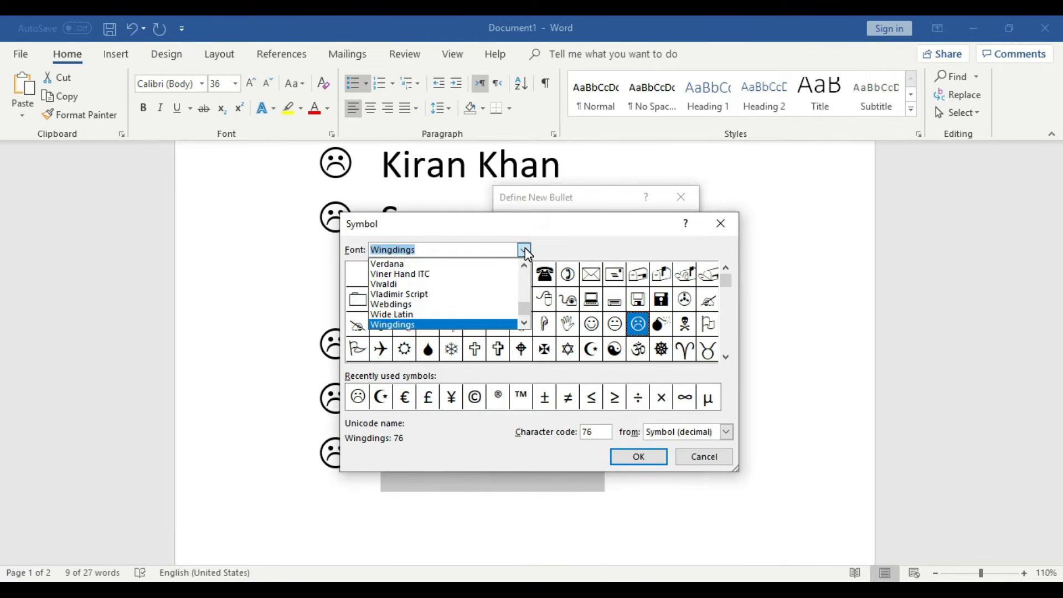
{"action": "mouse_move", "coordinate": [526, 311]}
{"action": "left_mouse_down"}
{"action": "mouse_move", "coordinate": [527, 278]}
{"action": "mouse_move", "coordinate": [525, 318]}
{"action": "left_mouse_up"}
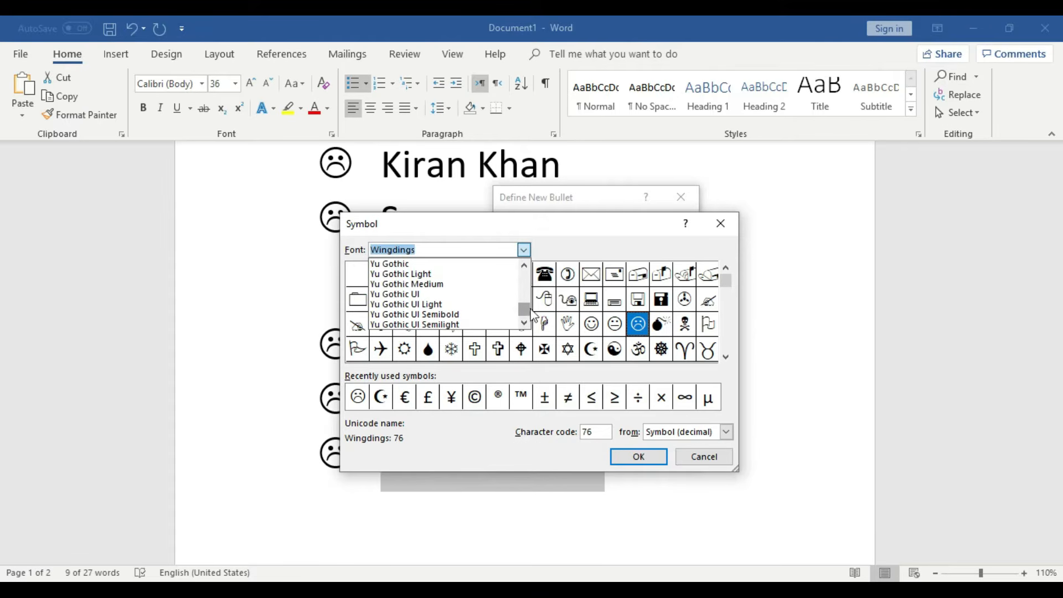
{"action": "left_click", "coordinate": [577, 229]}
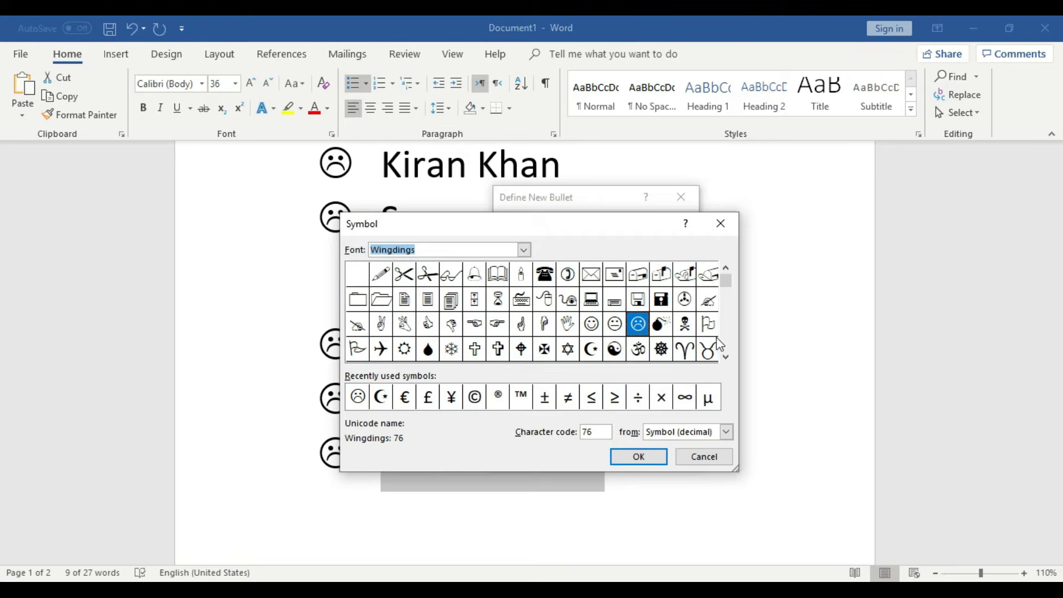
- Pick the Wingdings six-pointed star and apply it as the pasted list's bullet
{"action": "left_click", "coordinate": [726, 357]}
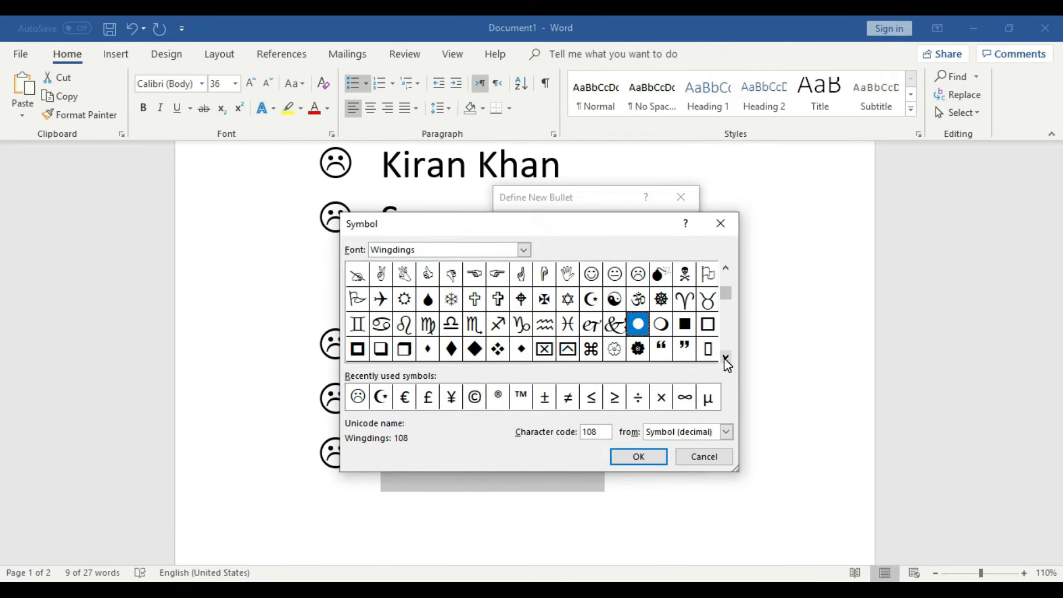
{"action": "left_click", "coordinate": [726, 359]}
{"action": "left_click", "coordinate": [727, 359]}
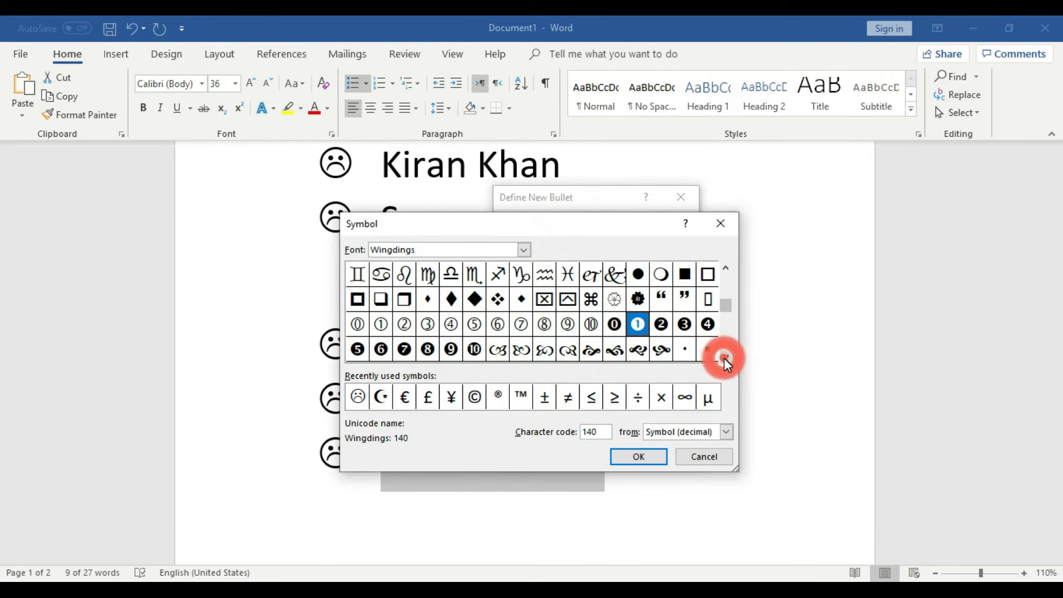
{"action": "left_click", "coordinate": [726, 359]}
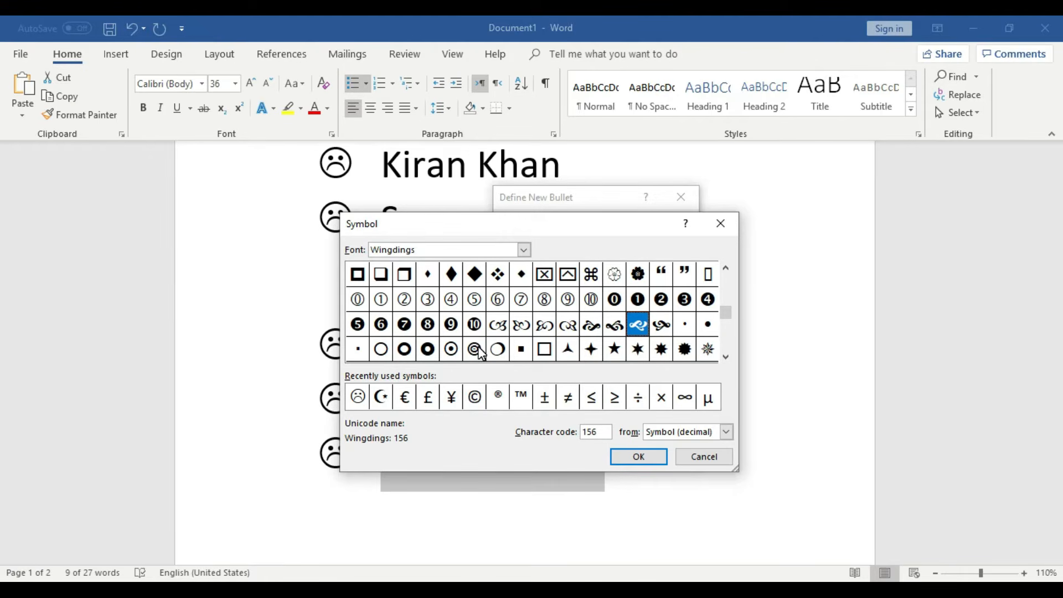
{"action": "left_click", "coordinate": [642, 353]}
{"action": "left_click", "coordinate": [639, 457]}
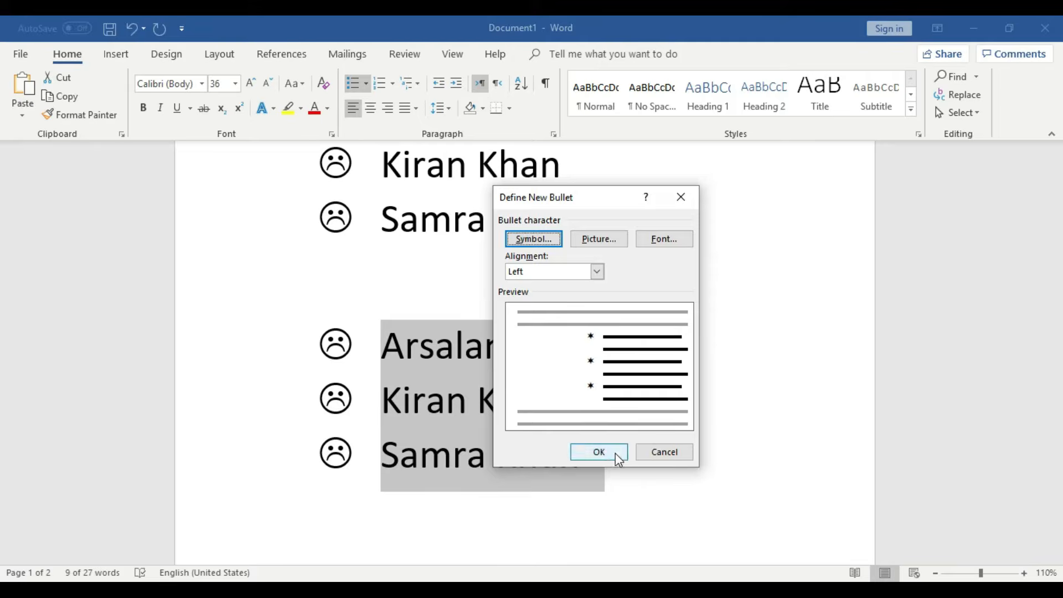
{"action": "left_click", "coordinate": [616, 453]}
{"action": "left_click", "coordinate": [641, 456]}
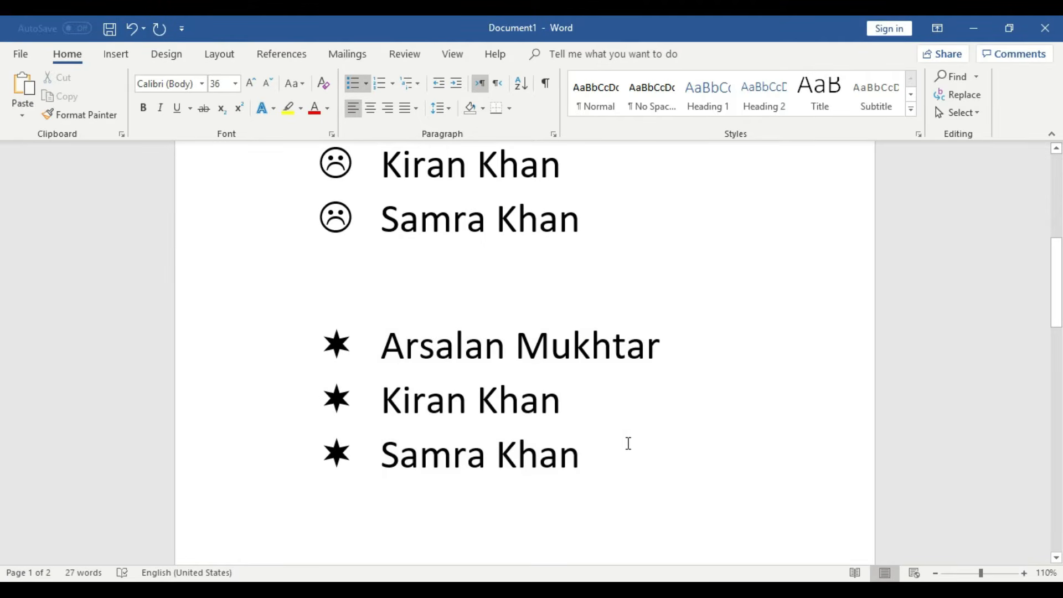
- Zoom out to review all three lists, zoom back in, and select the top list's second name
{"action": "left_click", "coordinate": [935, 573]}
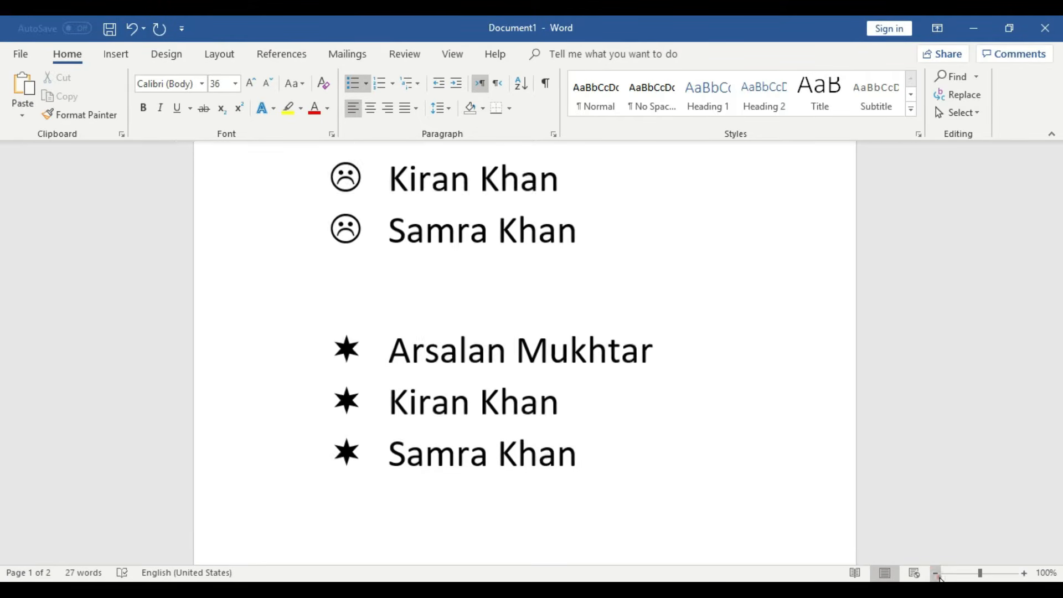
{"action": "left_click", "coordinate": [935, 574]}
{"action": "scroll", "coordinate": [841, 540], "scroll_direction": "up", "scroll_amount": 3}
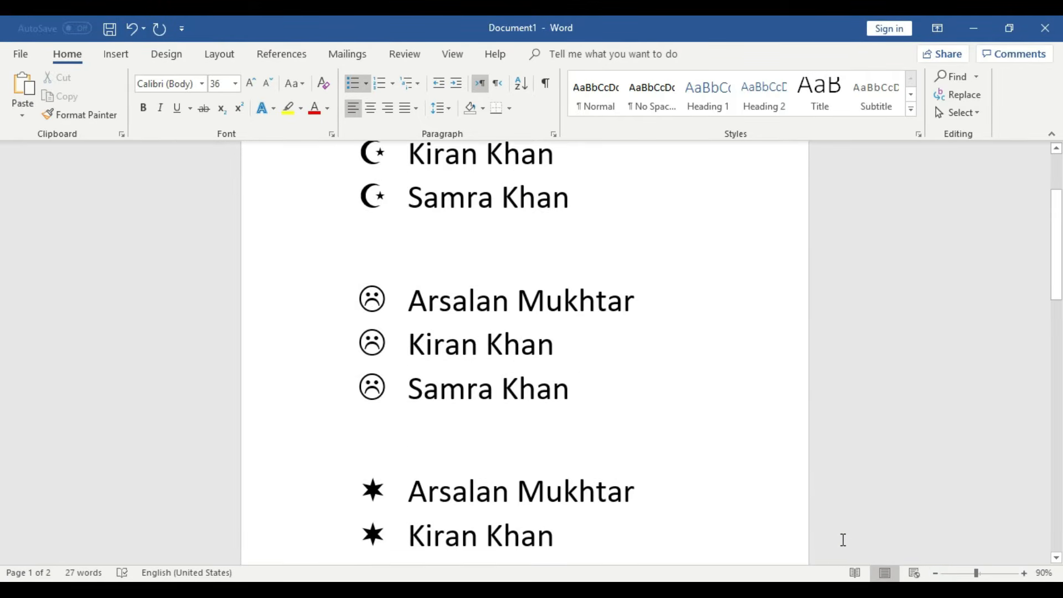
{"action": "left_click", "coordinate": [936, 573]}
{"action": "scroll", "coordinate": [883, 495], "scroll_direction": "down", "scroll_amount": 2}
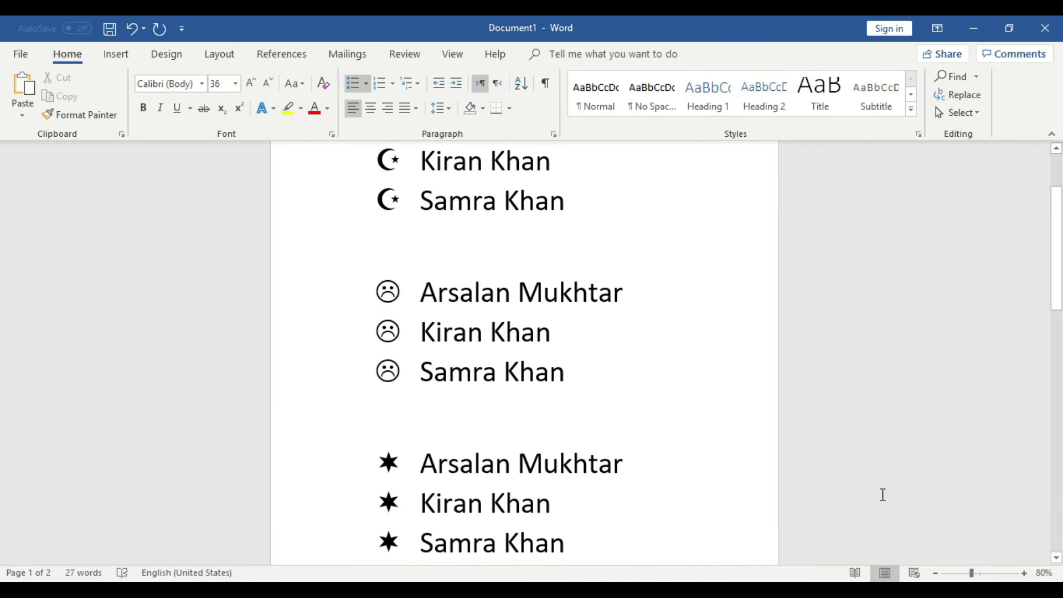
{"action": "left_click", "coordinate": [1025, 574]}
{"action": "left_click", "coordinate": [1025, 574]}
{"action": "scroll", "coordinate": [812, 458], "scroll_direction": "up", "scroll_amount": 4}
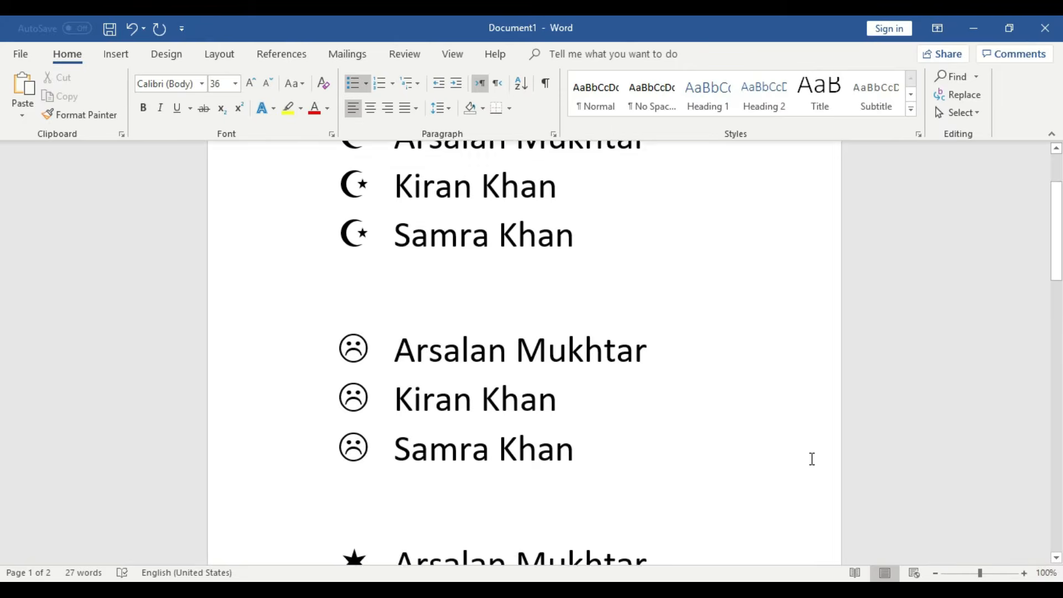
{"action": "scroll", "coordinate": [585, 391], "scroll_direction": "down", "scroll_amount": 6}
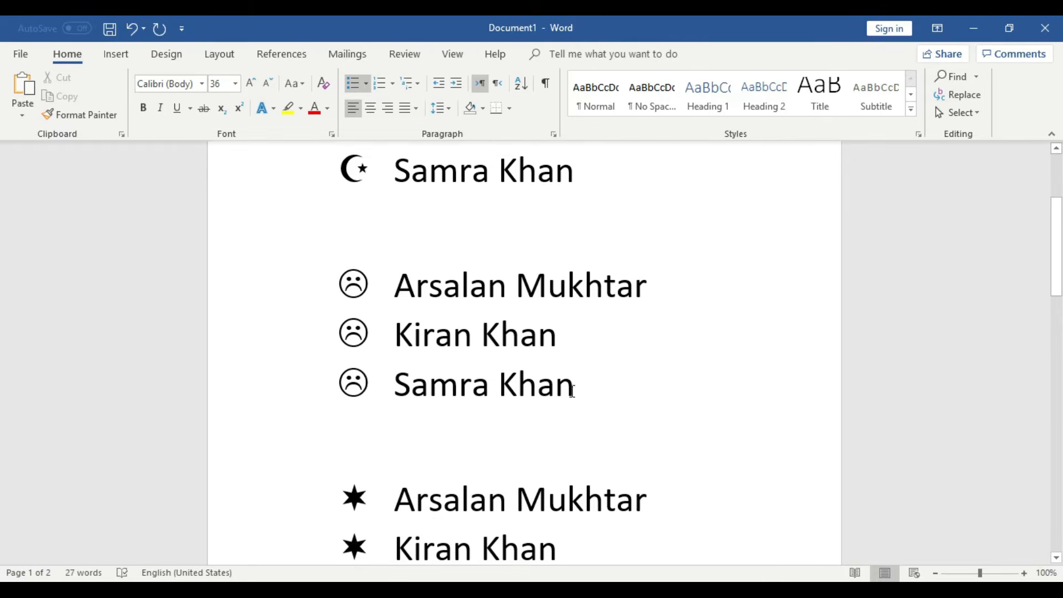
{"action": "scroll", "coordinate": [523, 466], "scroll_direction": "up", "scroll_amount": 5}
{"action": "scroll", "coordinate": [499, 443], "scroll_direction": "up", "scroll_amount": 2}
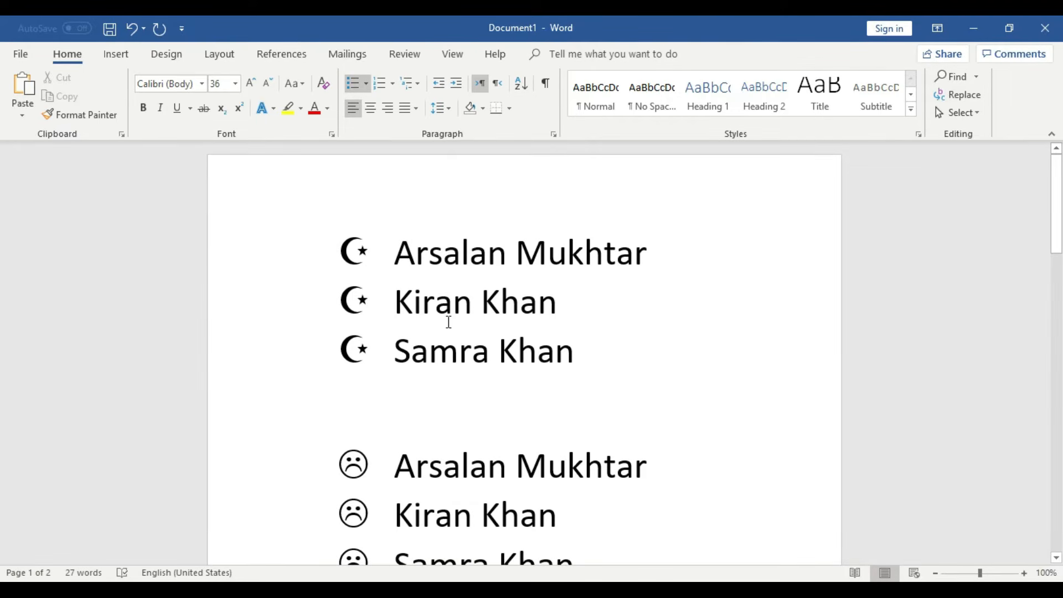
{"action": "left_click_drag", "start_coordinate": [568, 302], "coordinate": [401, 299]}
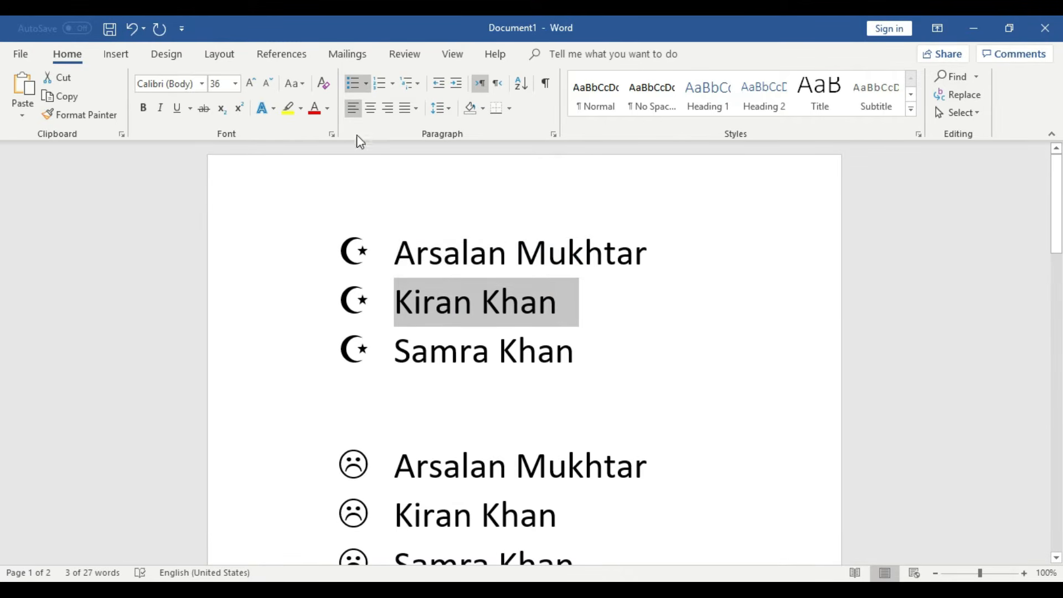
- Give the second name in the top list a check mark bullet
{"action": "left_click", "coordinate": [369, 82]}
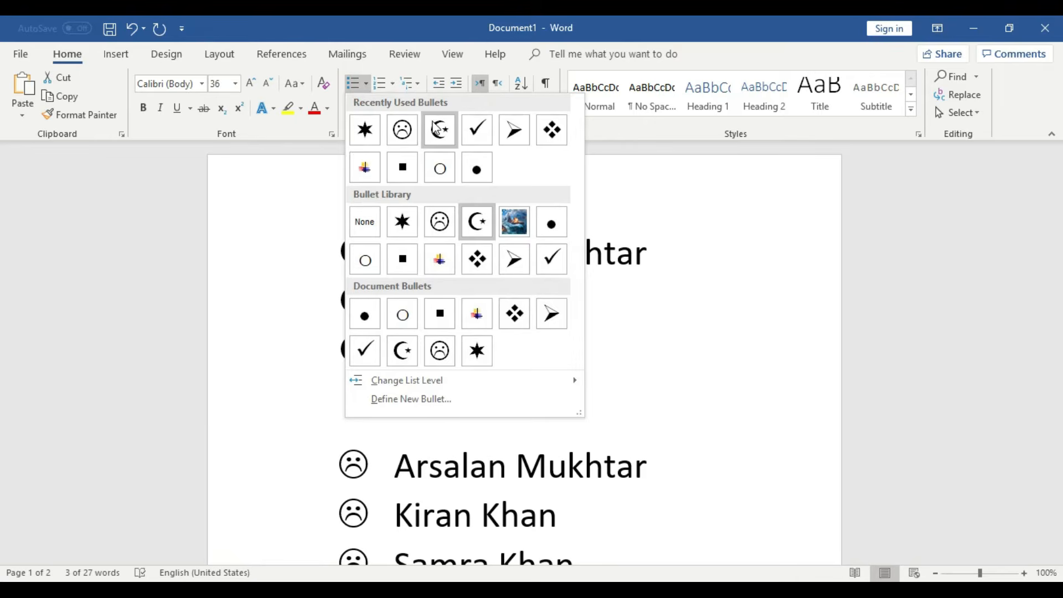
{"action": "left_click", "coordinate": [472, 131]}
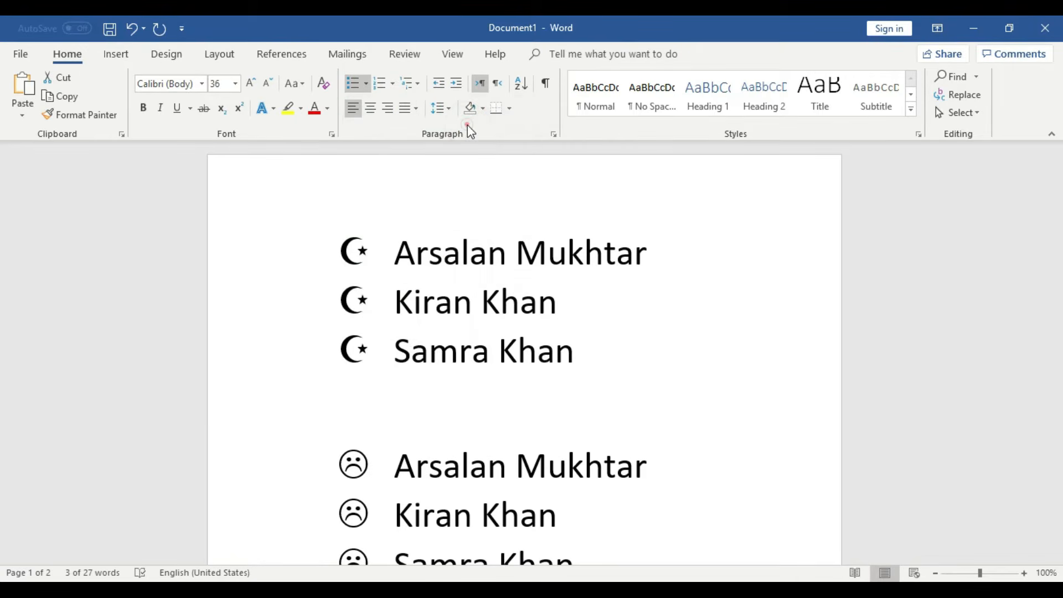
{"action": "left_click", "coordinate": [589, 287]}
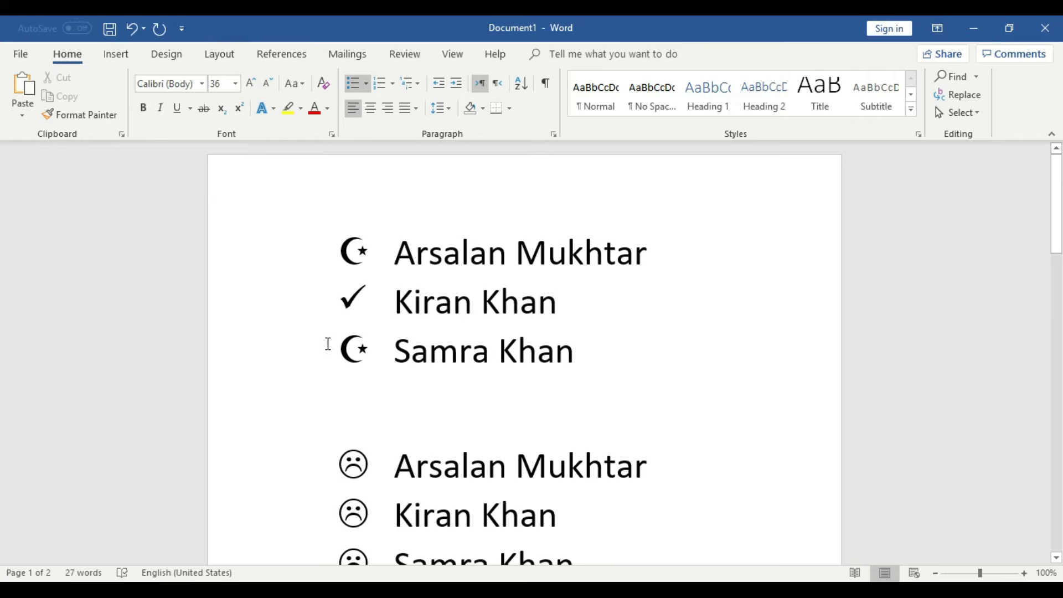
- Give the third name in the top list a frowning-face bullet
{"action": "triple_click", "coordinate": [595, 356]}
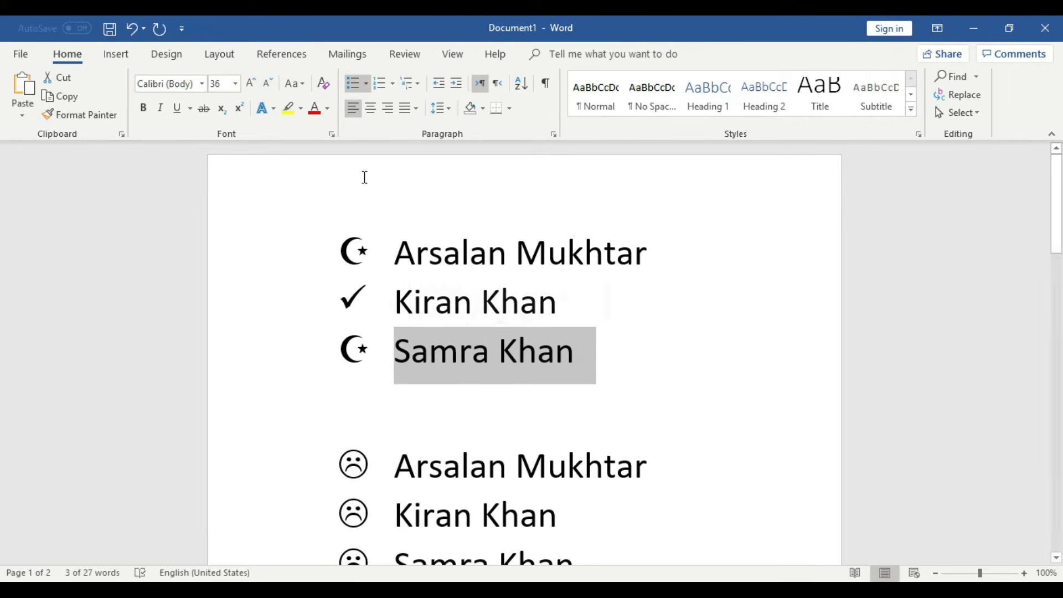
{"action": "left_click", "coordinate": [366, 84]}
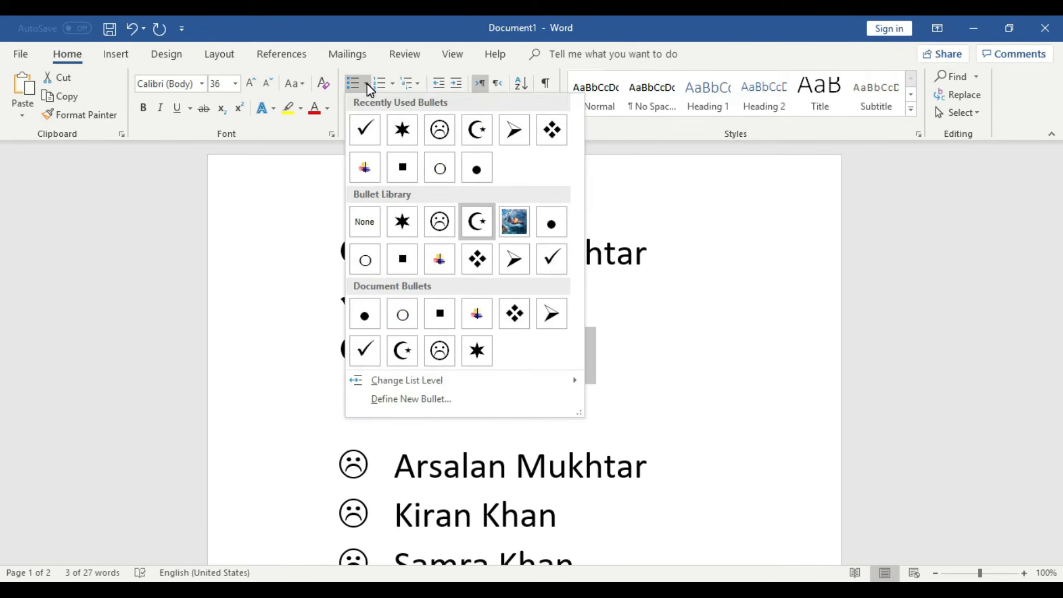
{"action": "left_click", "coordinate": [440, 130]}
{"action": "left_click", "coordinate": [621, 346]}
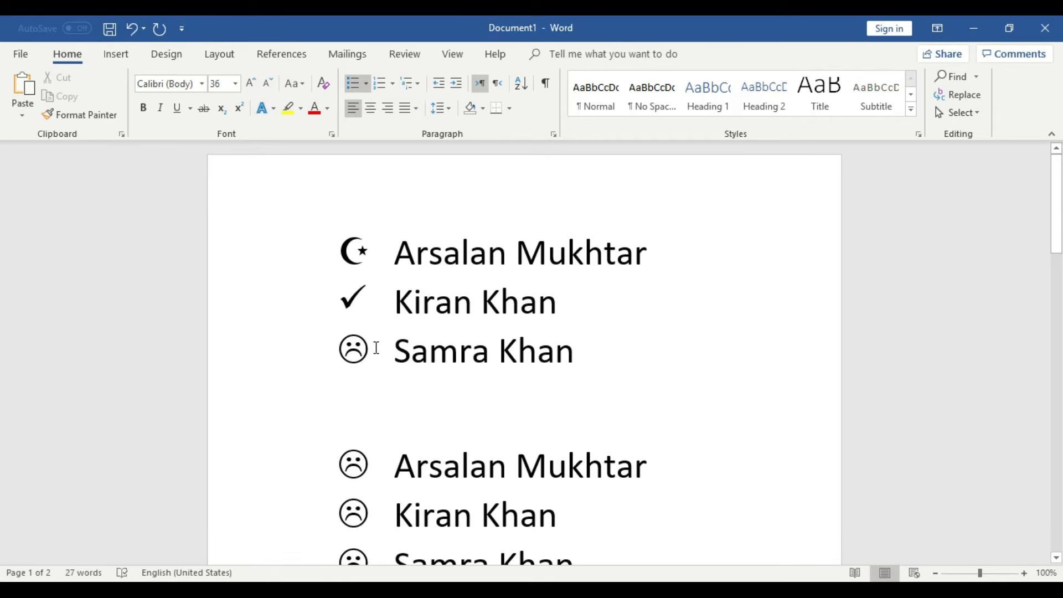
{"action": "left_click", "coordinate": [366, 84]}
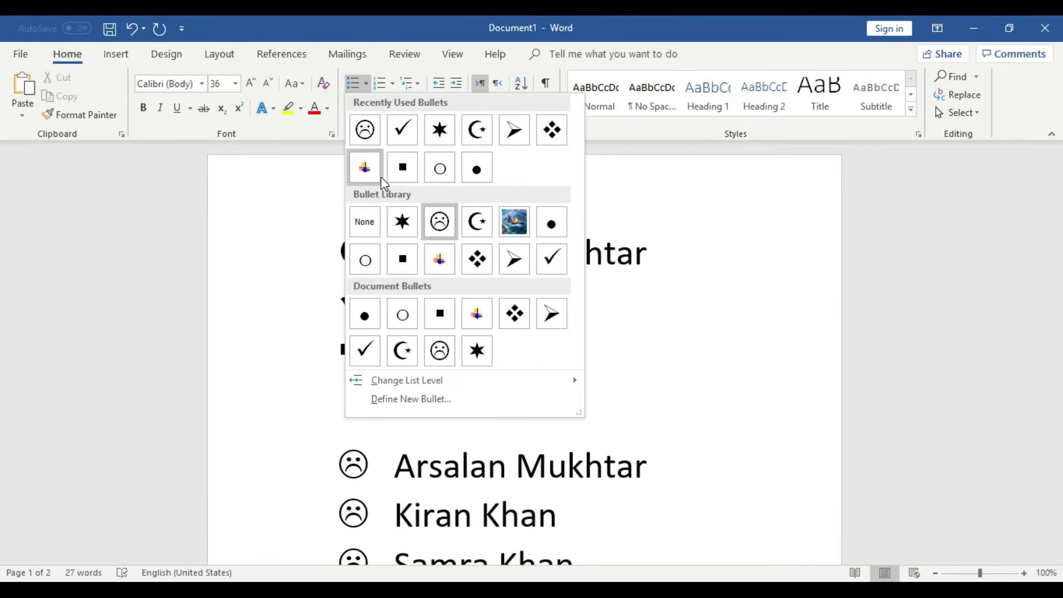
- Browse the custom bullet symbols, cancel without changes, and select all three top-list lines
{"action": "left_click", "coordinate": [431, 400]}
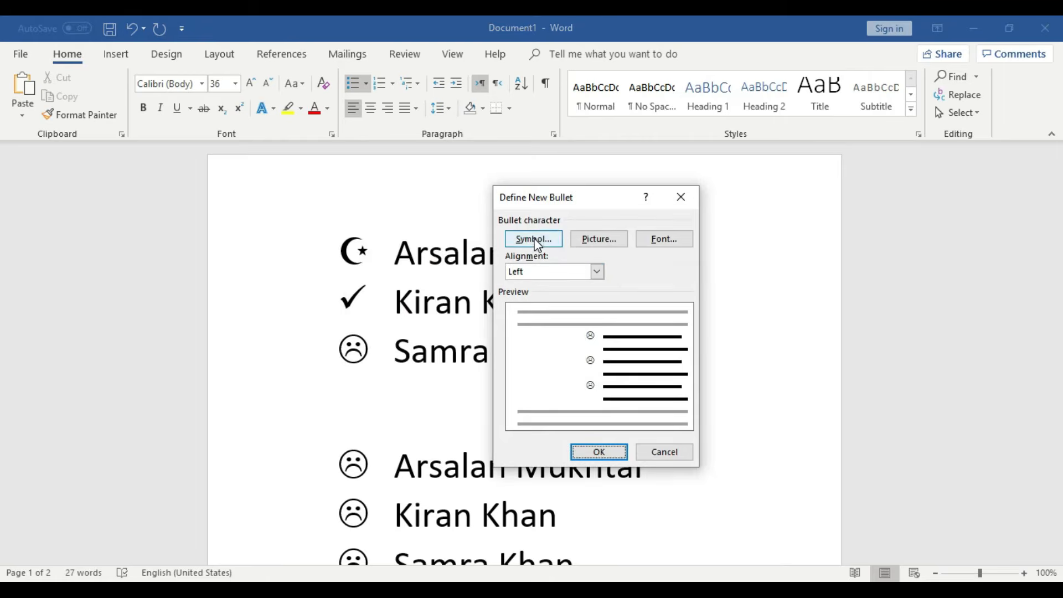
{"action": "left_click", "coordinate": [533, 239]}
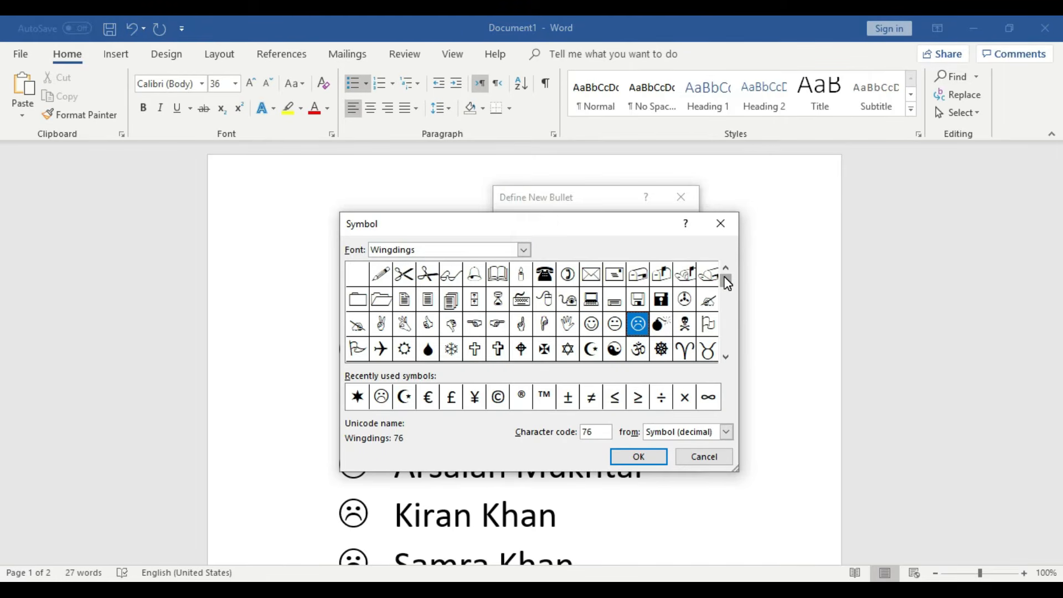
{"action": "left_click_drag", "start_coordinate": [727, 282], "coordinate": [725, 349]}
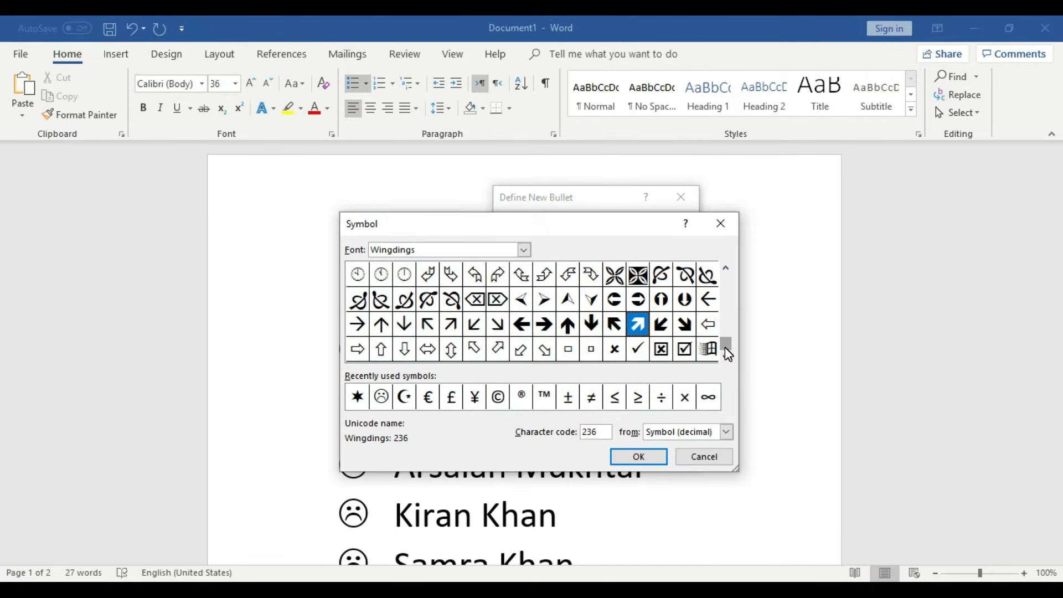
{"action": "left_click", "coordinate": [711, 456]}
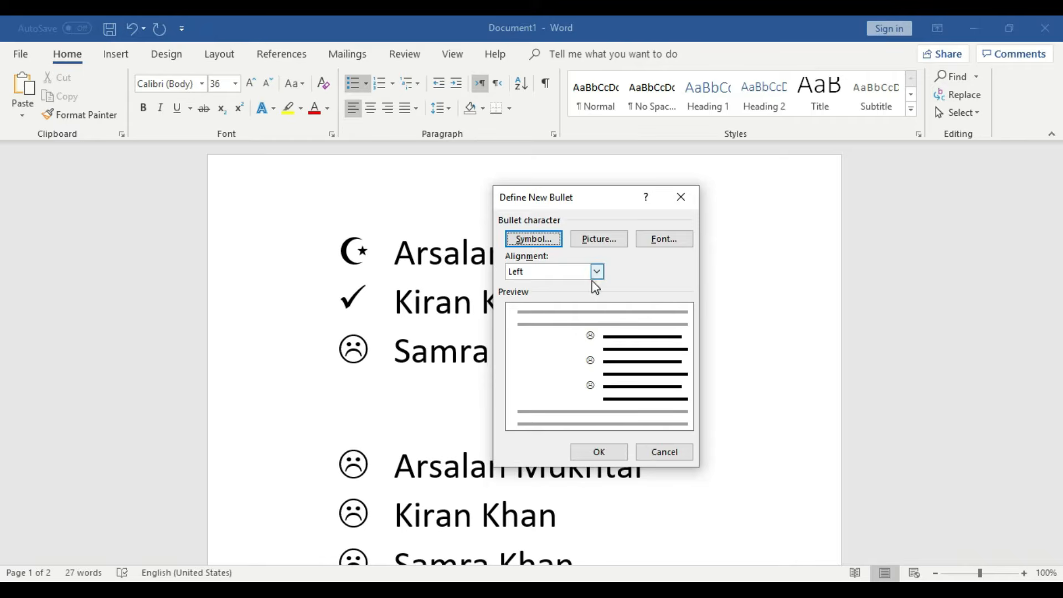
{"action": "left_click", "coordinate": [682, 197]}
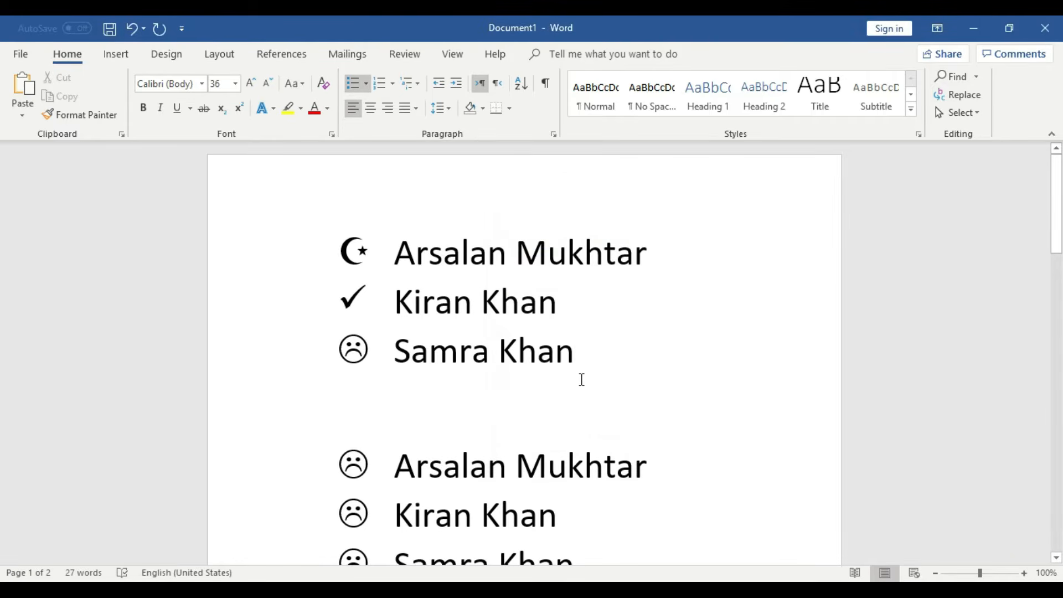
{"action": "left_click_drag", "start_coordinate": [588, 362], "coordinate": [373, 252]}
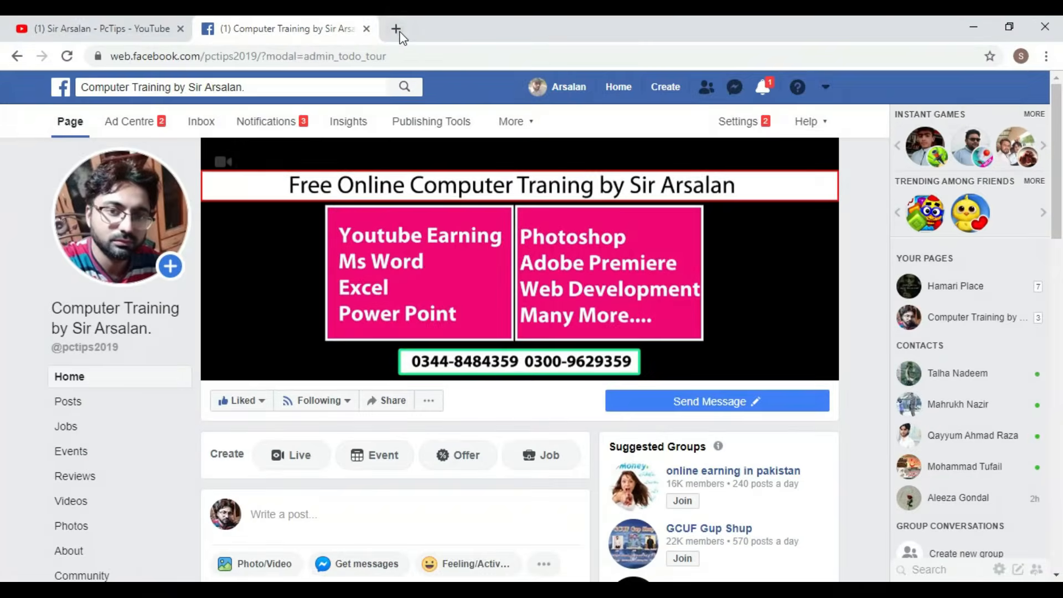
- Search Google for 'Red Round Button' in a new tab and show the Images results
{"action": "left_click", "coordinate": [396, 31]}
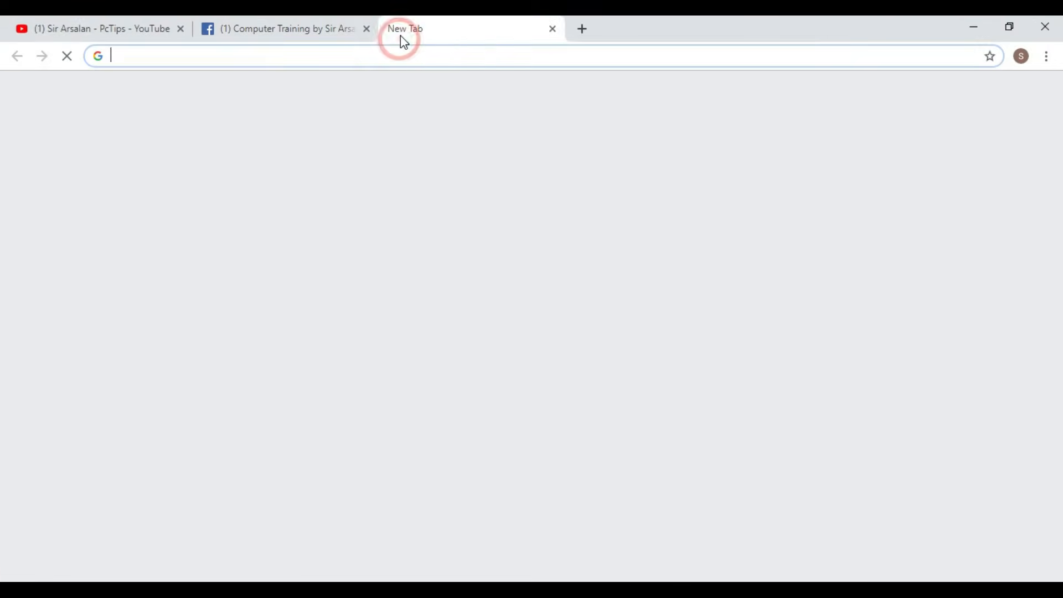
{"action": "type", "text": "G"}
{"action": "left_click", "coordinate": [388, 87]}
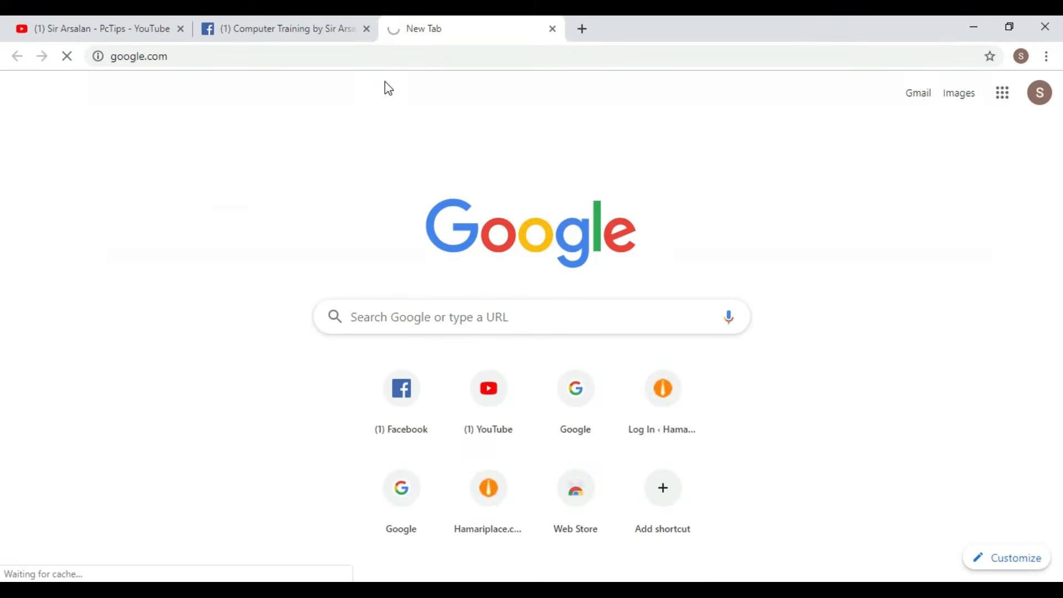
{"action": "left_click", "coordinate": [430, 334]}
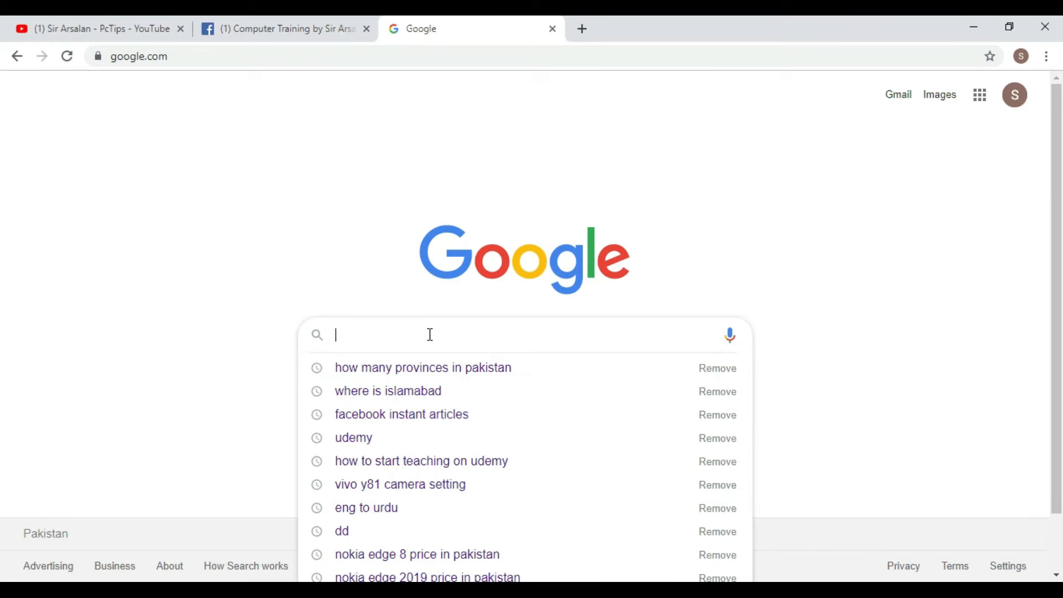
{"action": "type", "text": "Red b"}
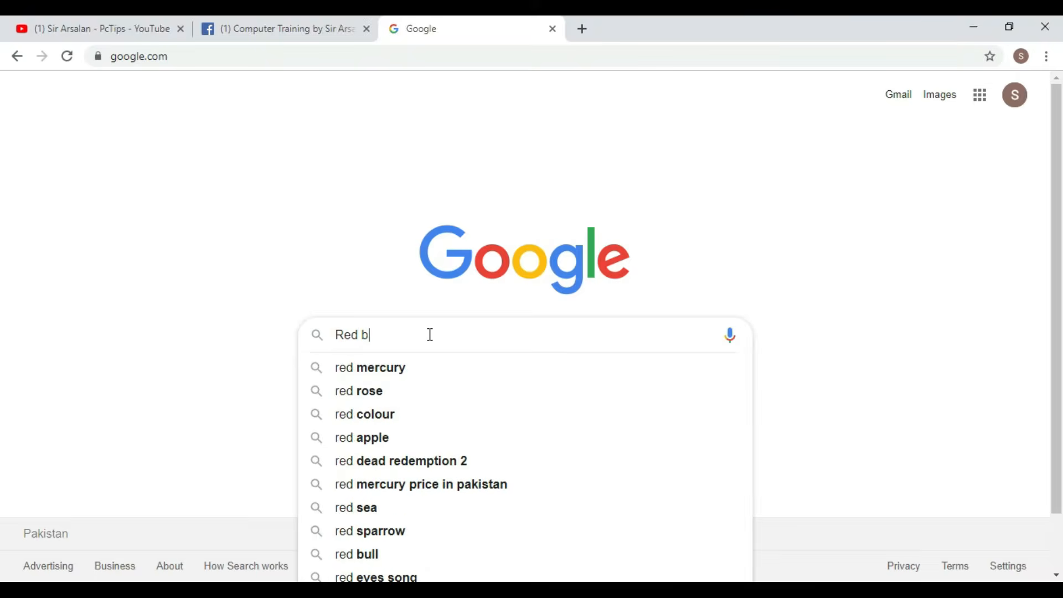
{"action": "key", "text": "BackSpace"}
{"action": "type", "text": "Roun"}
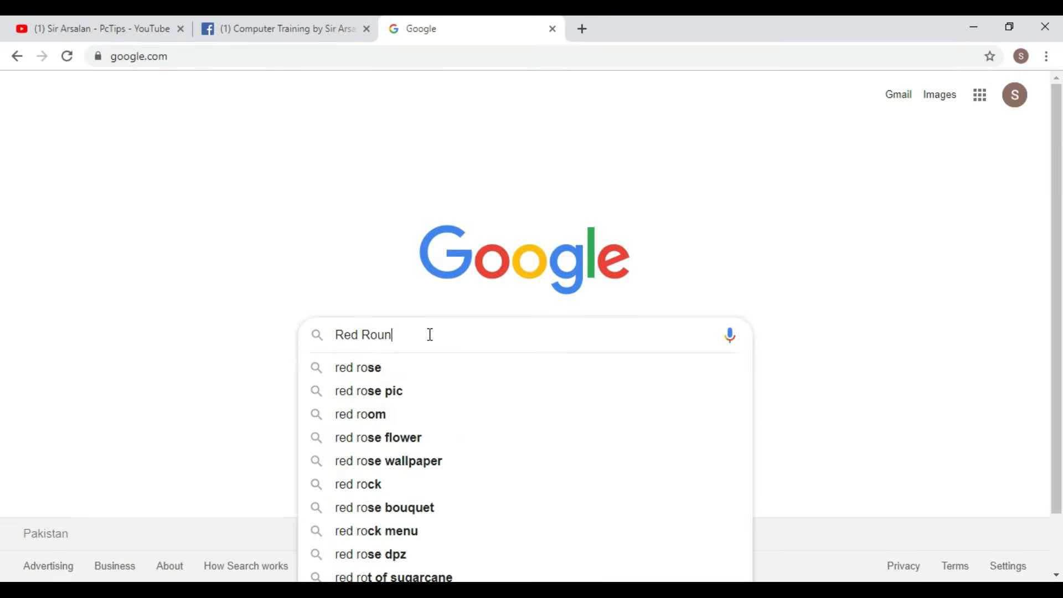
{"action": "type", "text": "d Button"}
{"action": "key", "text": "Return"}
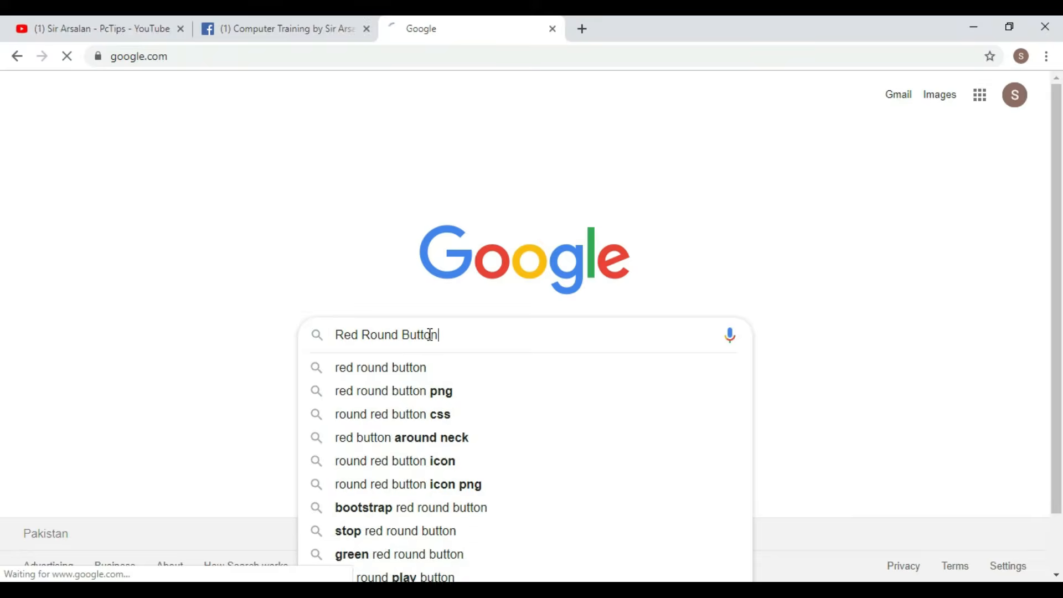
{"action": "left_click", "coordinate": [207, 160]}
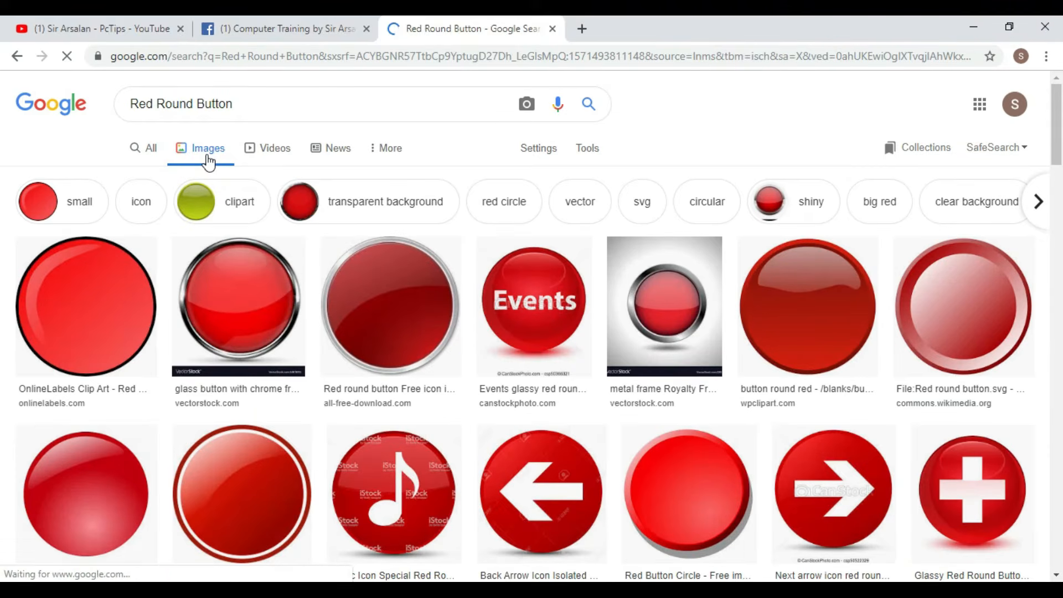
- Save the glassy red round button with a white plus to the Desktop, then minimize Chrome
{"action": "left_click", "coordinate": [96, 306]}
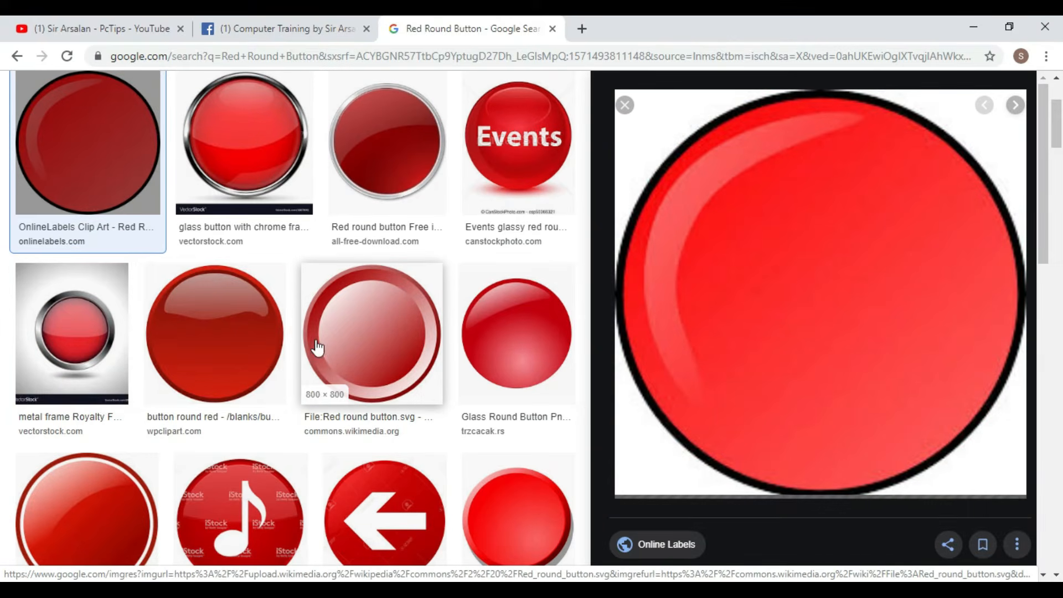
{"action": "scroll", "coordinate": [318, 347], "scroll_direction": "down", "scroll_amount": 5}
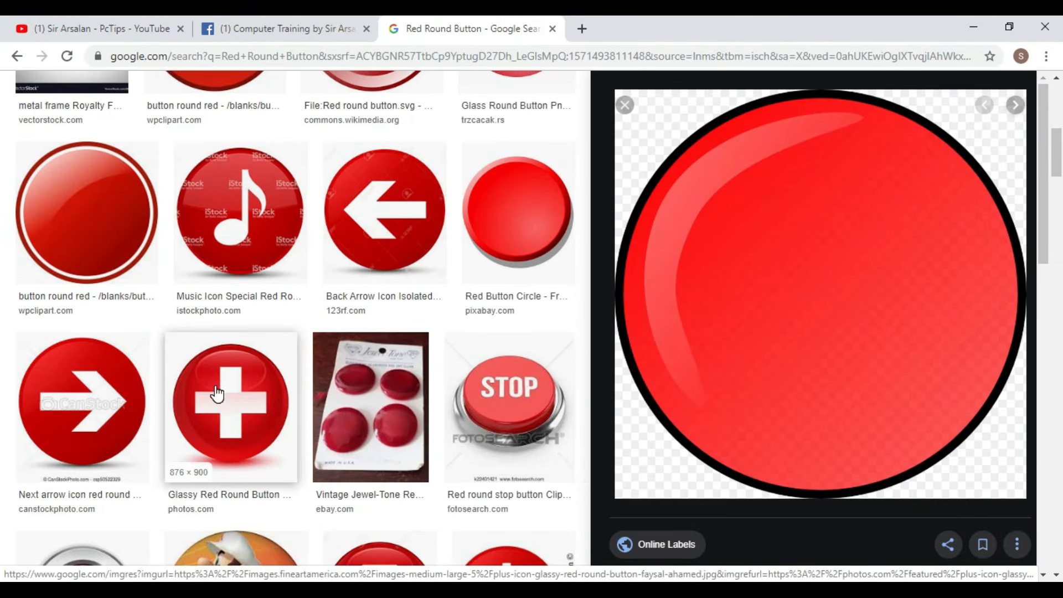
{"action": "left_click", "coordinate": [216, 394]}
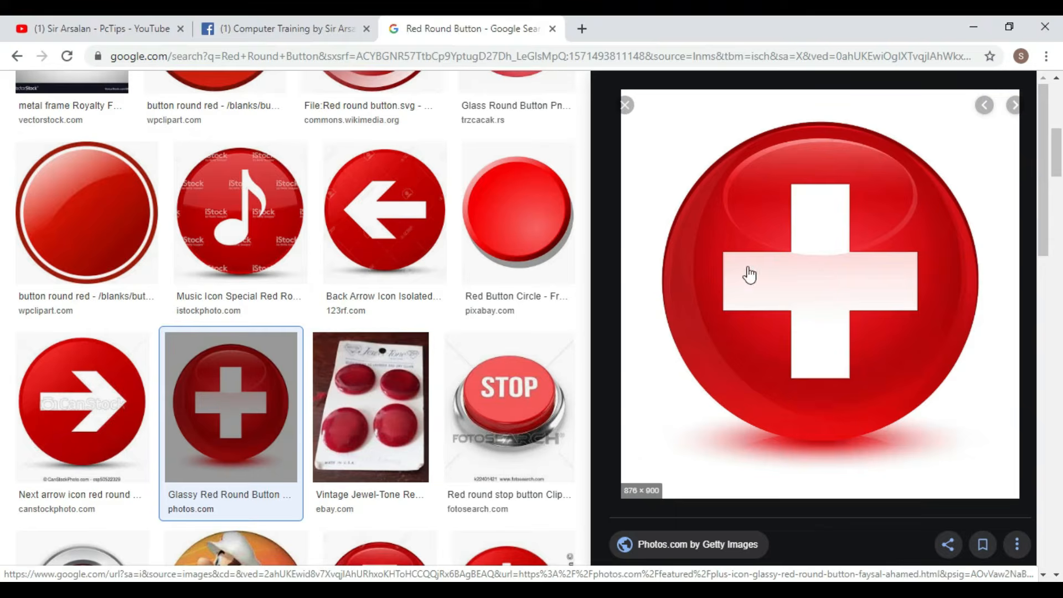
{"action": "right_click", "coordinate": [801, 244]}
{"action": "left_click", "coordinate": [846, 390]}
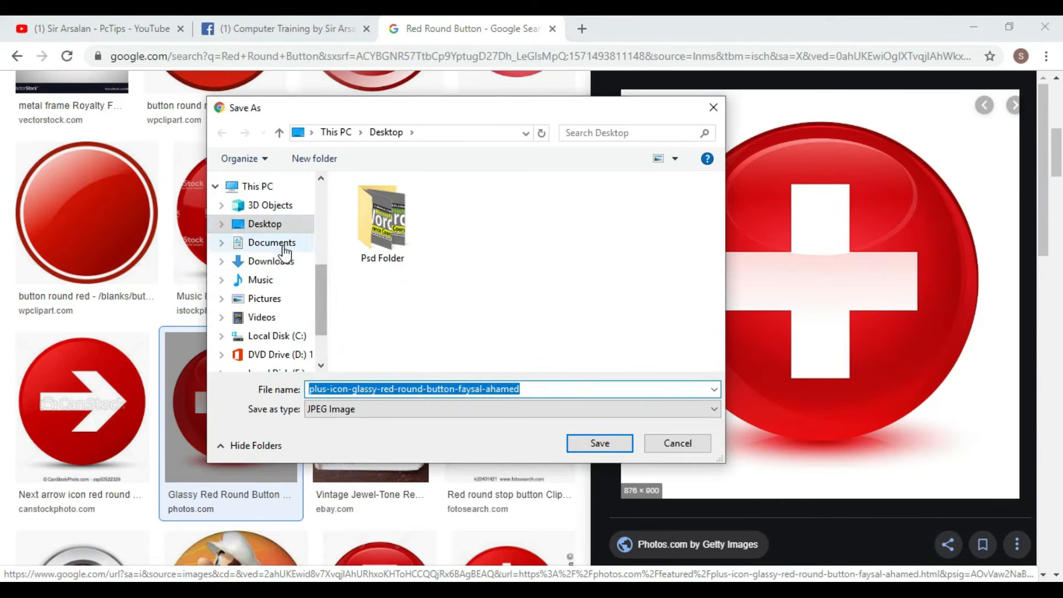
{"action": "left_click", "coordinate": [606, 442]}
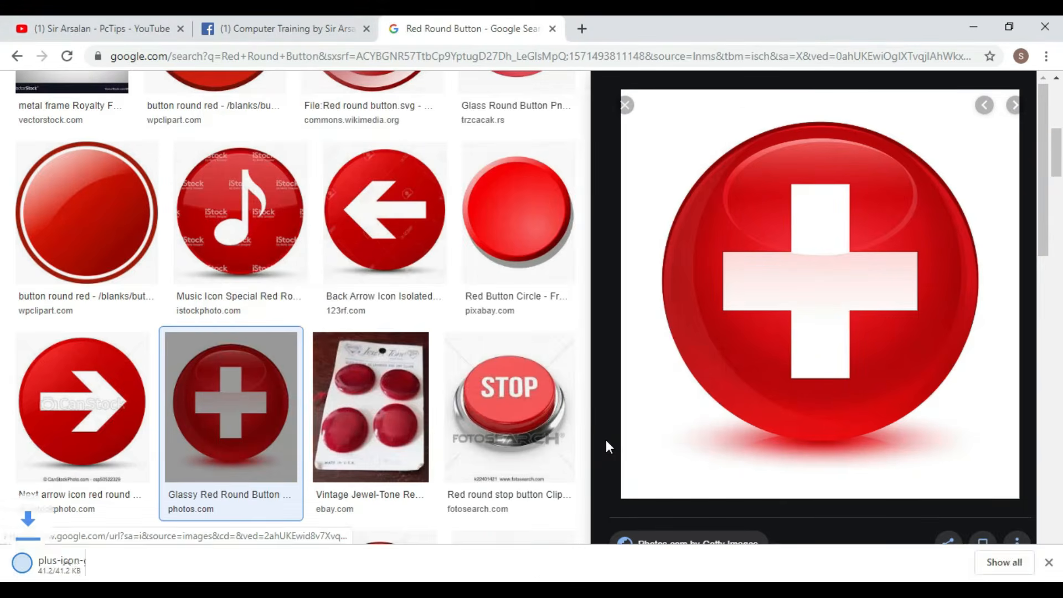
{"action": "left_click", "coordinate": [974, 27]}
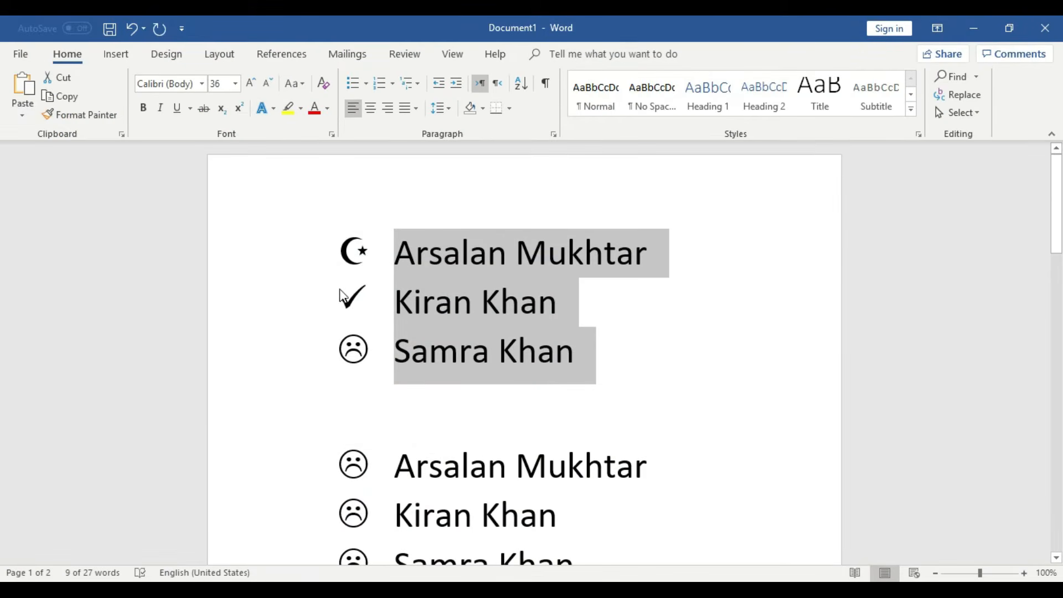
- Deselect the top list and choose Picture under Define New Bullet for the bullet character
{"action": "left_click", "coordinate": [606, 357]}
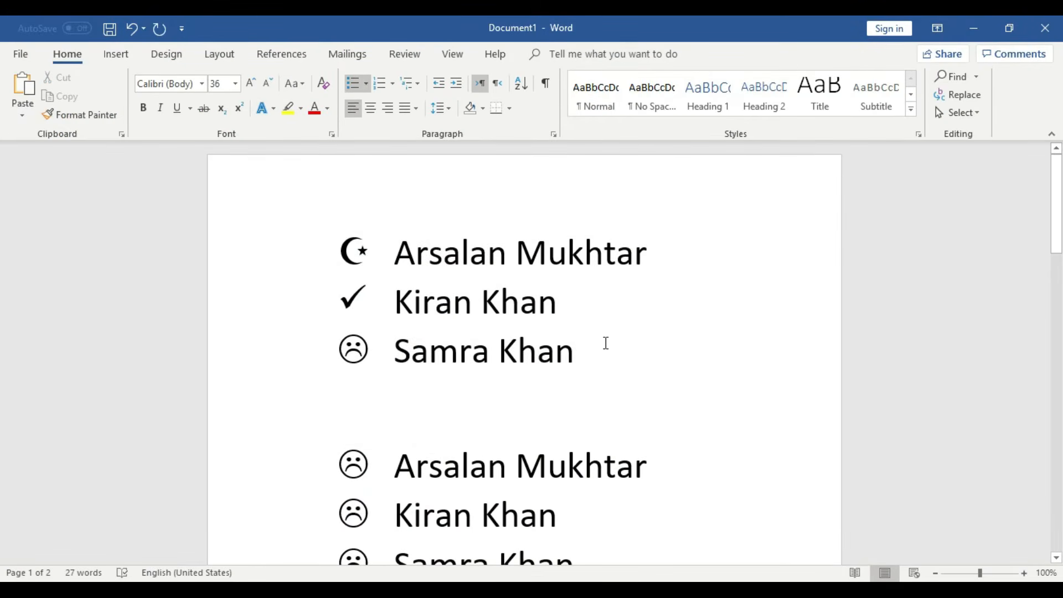
{"action": "left_click", "coordinate": [369, 83]}
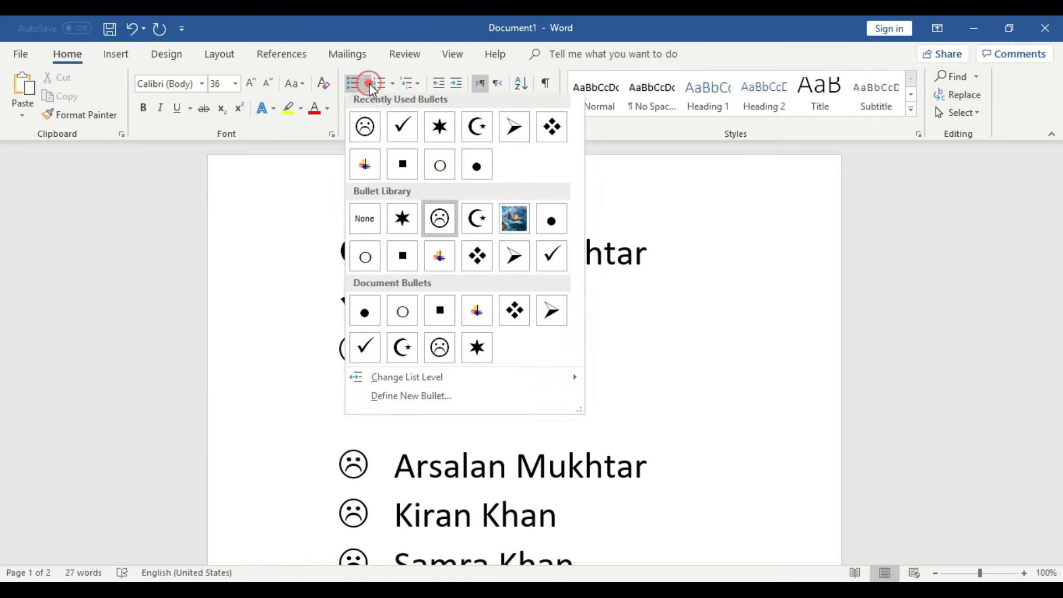
{"action": "left_click", "coordinate": [433, 399]}
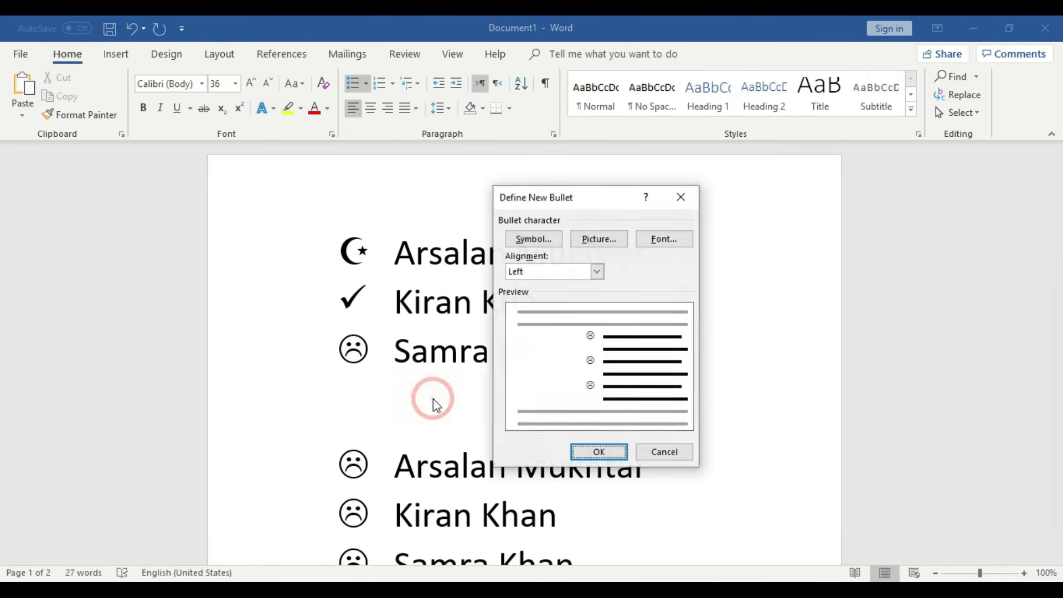
{"action": "left_click", "coordinate": [607, 246]}
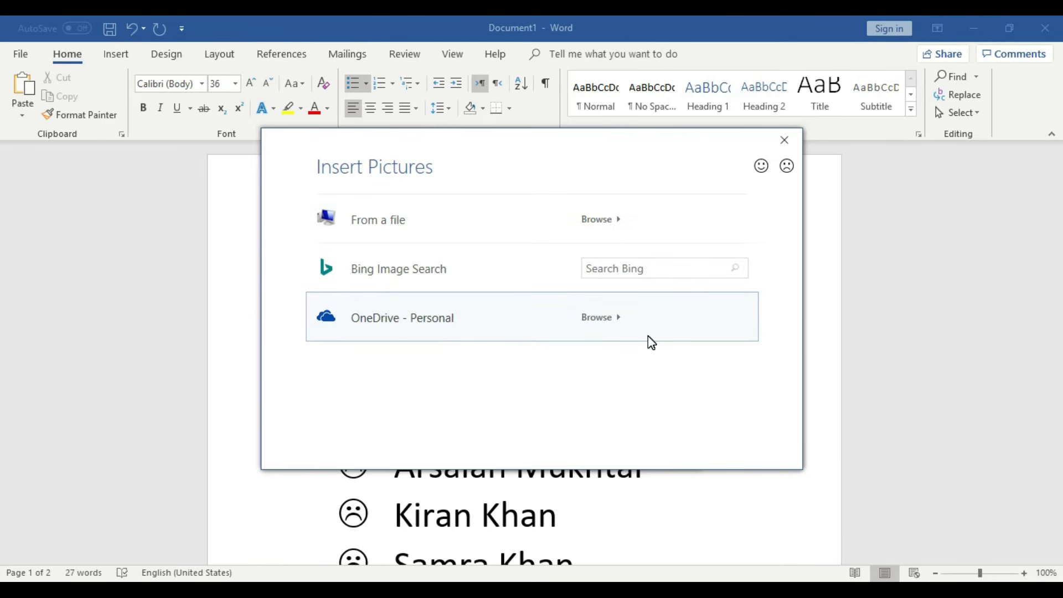
- Insert the saved red plus-button image from the Desktop as the new picture bullet
{"action": "left_click", "coordinate": [409, 227]}
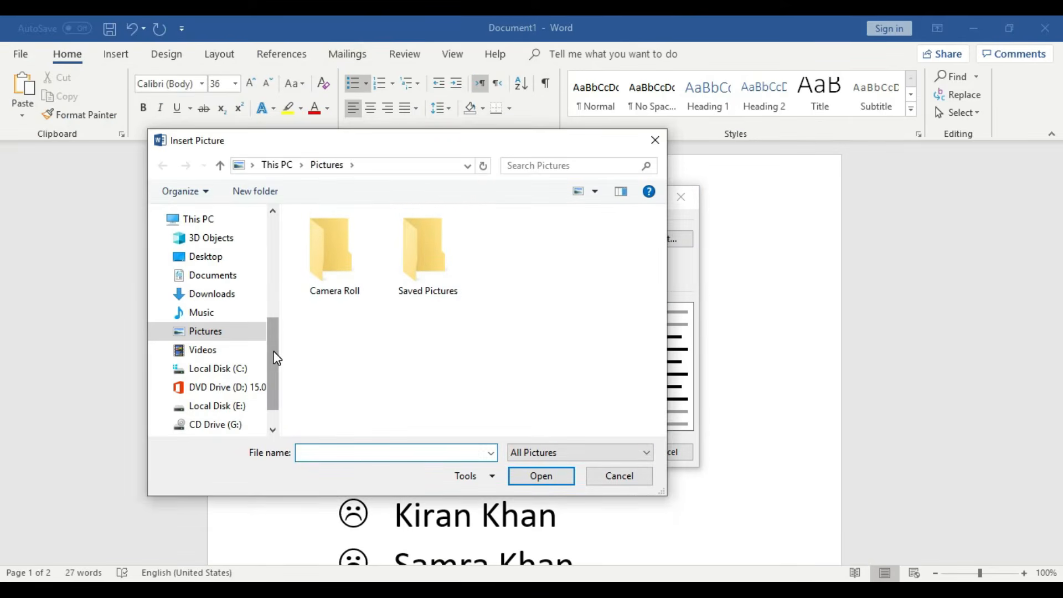
{"action": "scroll", "coordinate": [277, 359], "scroll_direction": "up", "scroll_amount": 5}
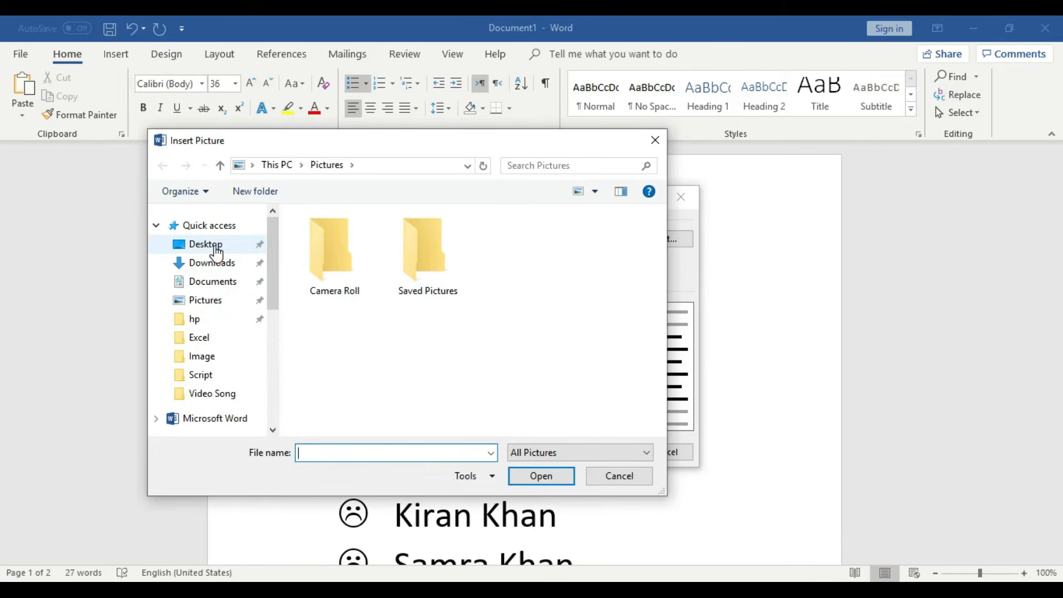
{"action": "left_click", "coordinate": [215, 247]}
{"action": "left_click", "coordinate": [430, 292]}
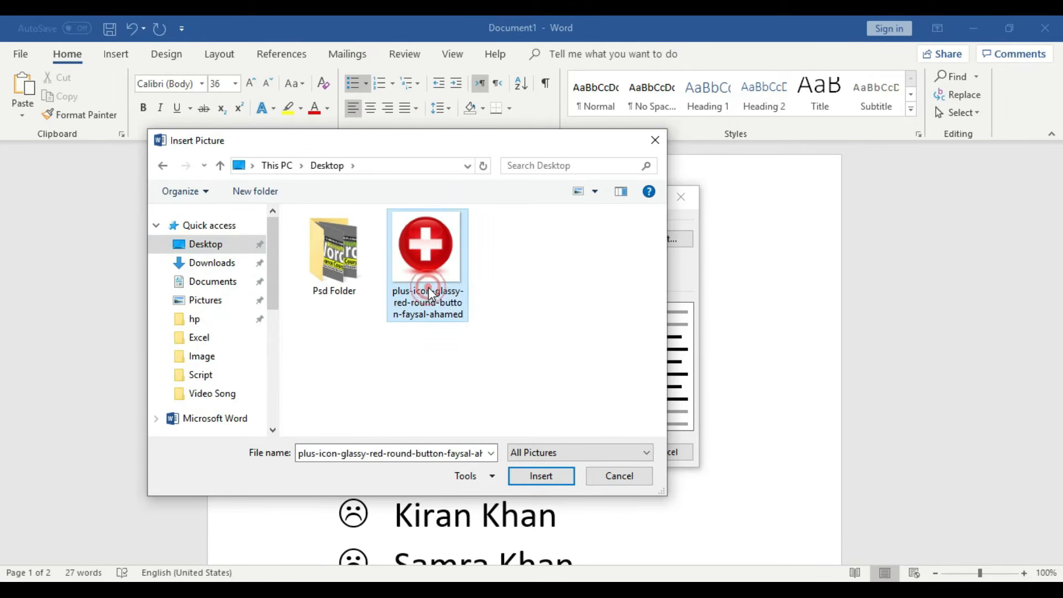
{"action": "left_click", "coordinate": [560, 474]}
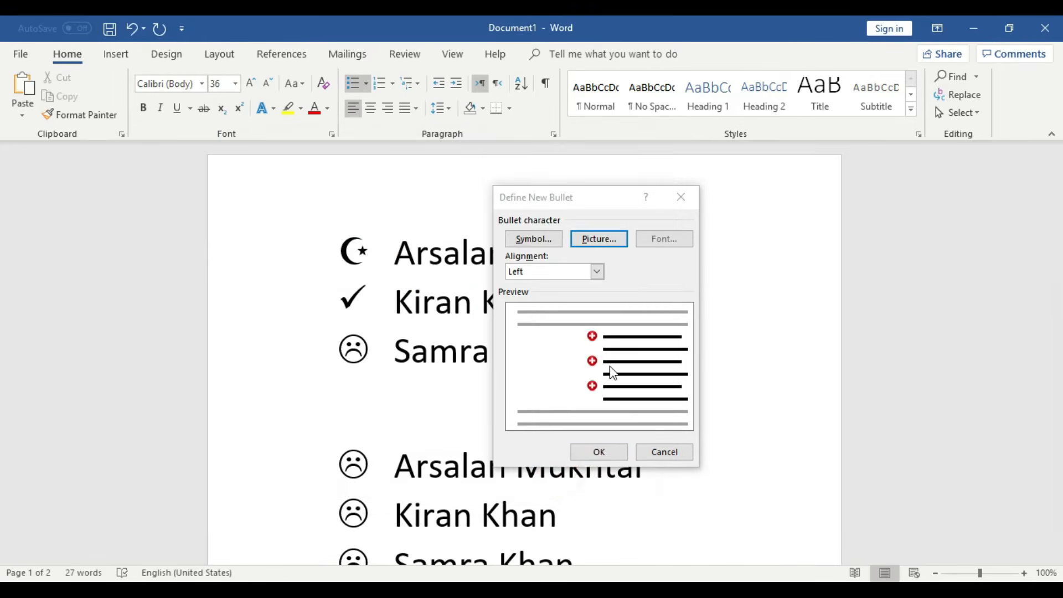
{"action": "left_click", "coordinate": [599, 452]}
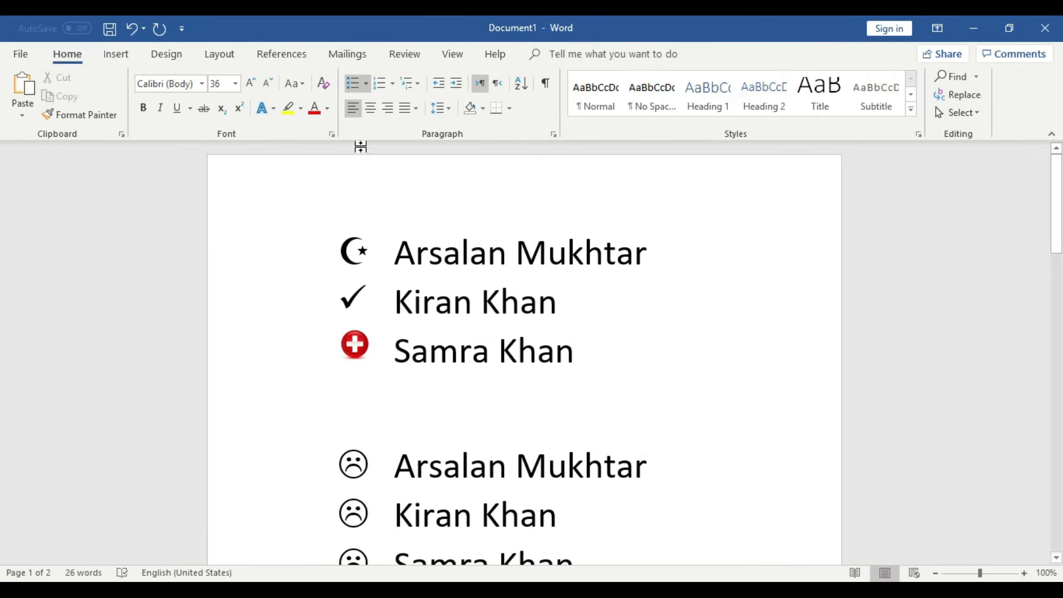
{"action": "left_click", "coordinate": [367, 87]}
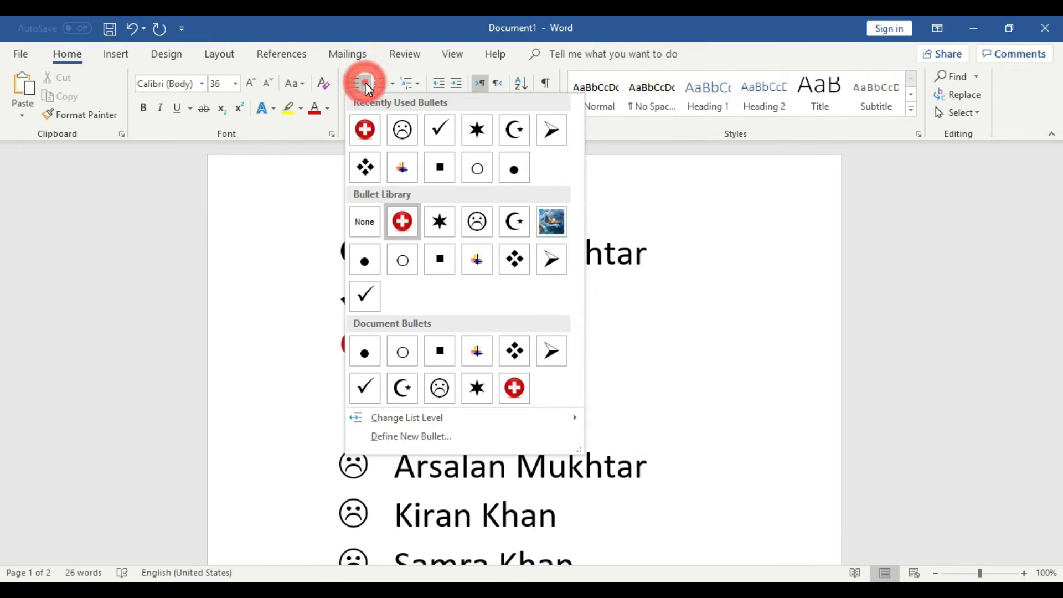
- Apply the red plus bullet to the first list's current and second lines and the second list's middle line
{"action": "left_click", "coordinate": [365, 131]}
{"action": "left_click_drag", "start_coordinate": [576, 305], "coordinate": [414, 299]}
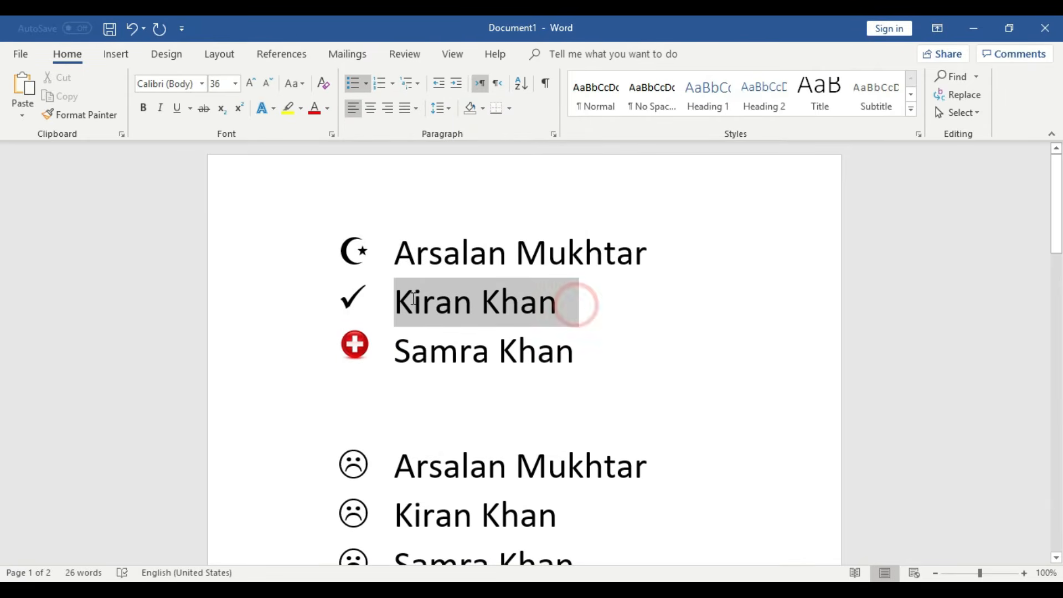
{"action": "left_click", "coordinate": [365, 83]}
{"action": "left_click", "coordinate": [364, 131]}
{"action": "left_click", "coordinate": [642, 310]}
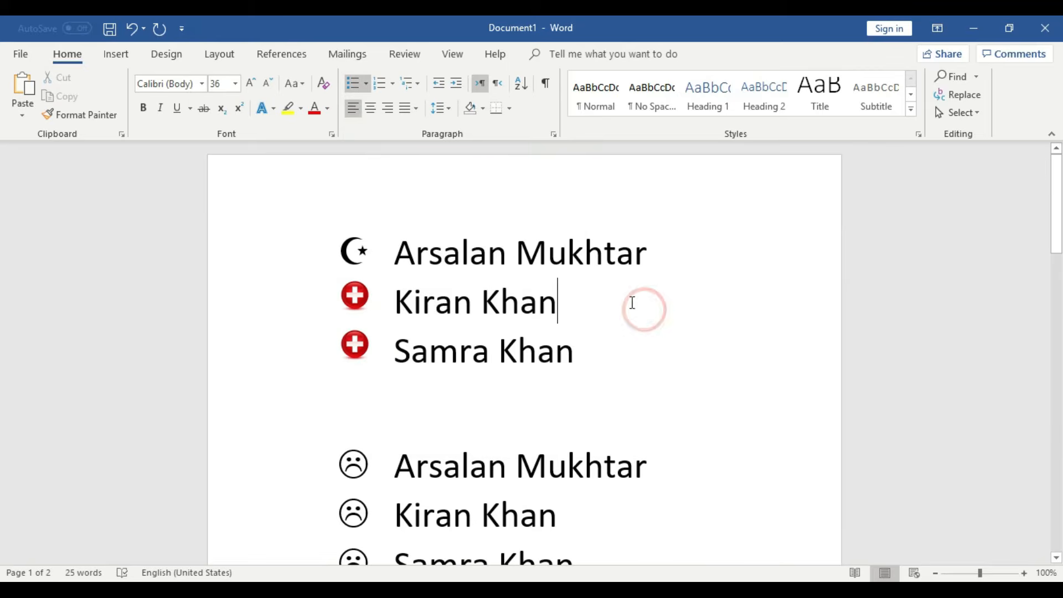
{"action": "scroll", "coordinate": [576, 437], "scroll_direction": "down", "scroll_amount": 2}
{"action": "left_click_drag", "start_coordinate": [579, 406], "coordinate": [396, 407]}
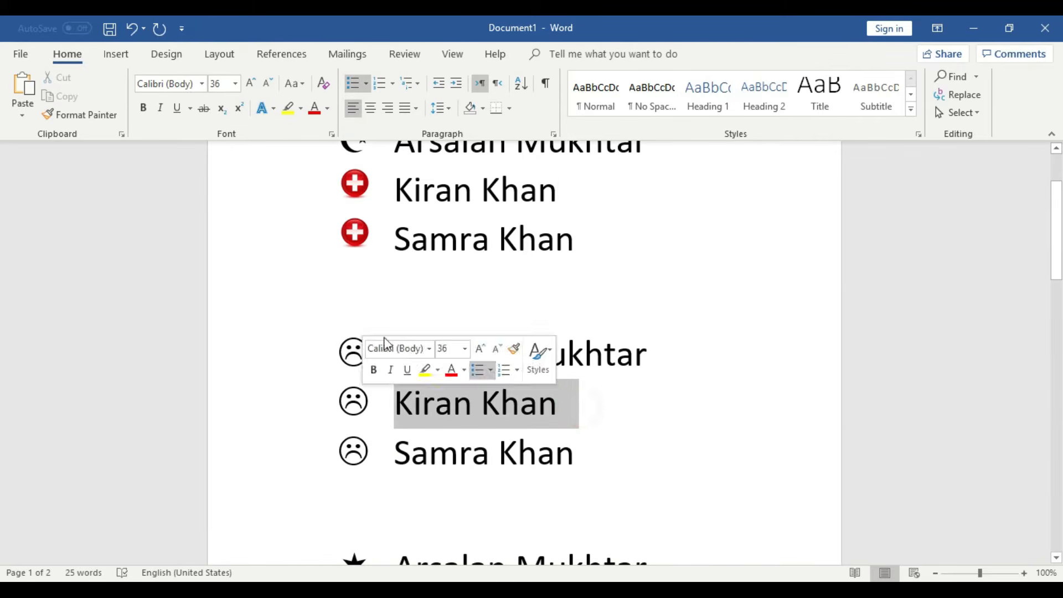
{"action": "left_click", "coordinate": [368, 82]}
{"action": "left_click", "coordinate": [363, 131]}
- Apply the red plus bullet to all three lines of the first list
{"action": "scroll", "coordinate": [613, 463], "scroll_direction": "up", "scroll_amount": 2}
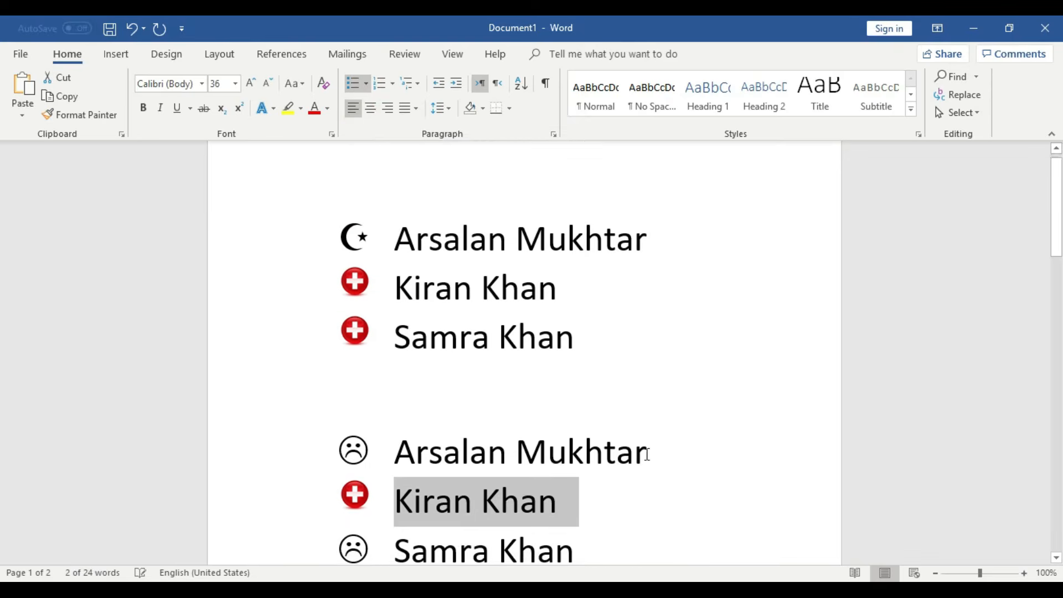
{"action": "left_click_drag", "start_coordinate": [587, 354], "coordinate": [301, 231]}
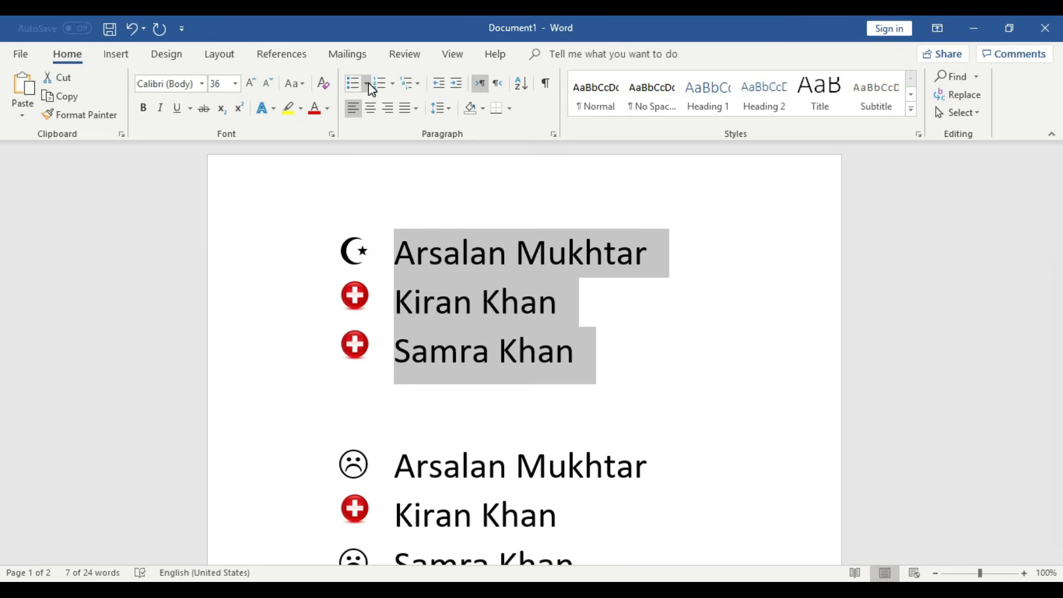
{"action": "left_click", "coordinate": [368, 82]}
{"action": "left_click", "coordinate": [365, 129]}
{"action": "left_click", "coordinate": [660, 381]}
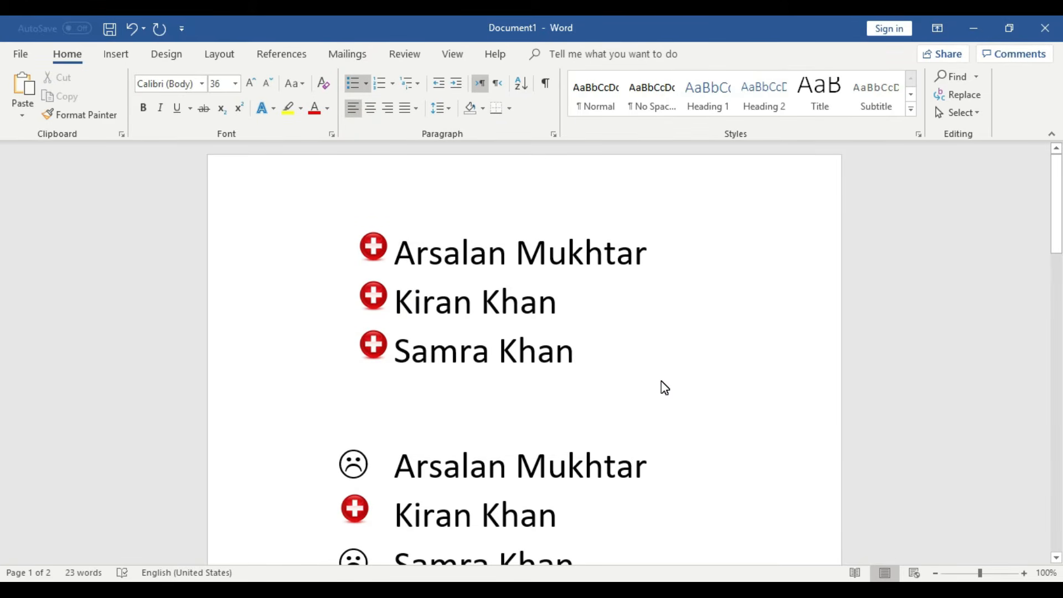
{"action": "scroll", "coordinate": [664, 388], "scroll_direction": "down", "scroll_amount": 5}
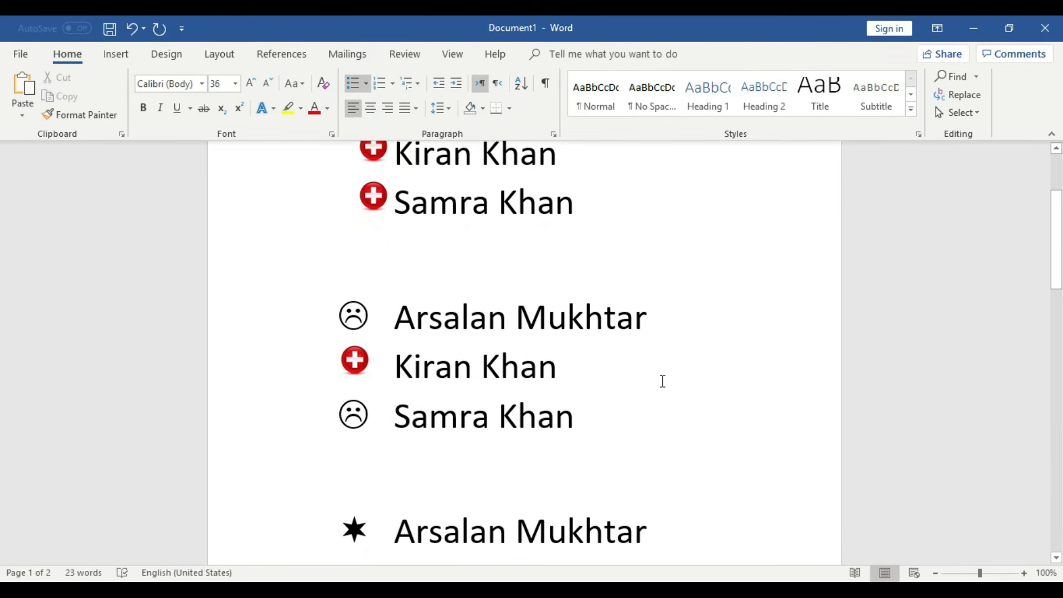
{"action": "left_click_drag", "start_coordinate": [610, 309], "coordinate": [314, 304]}
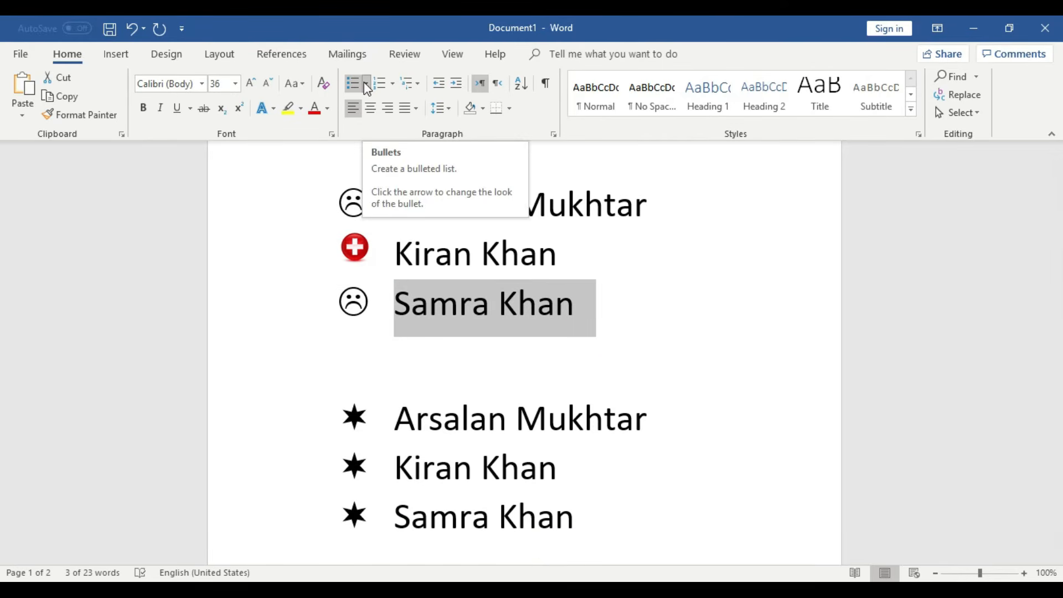
{"action": "triple_click", "coordinate": [579, 309]}
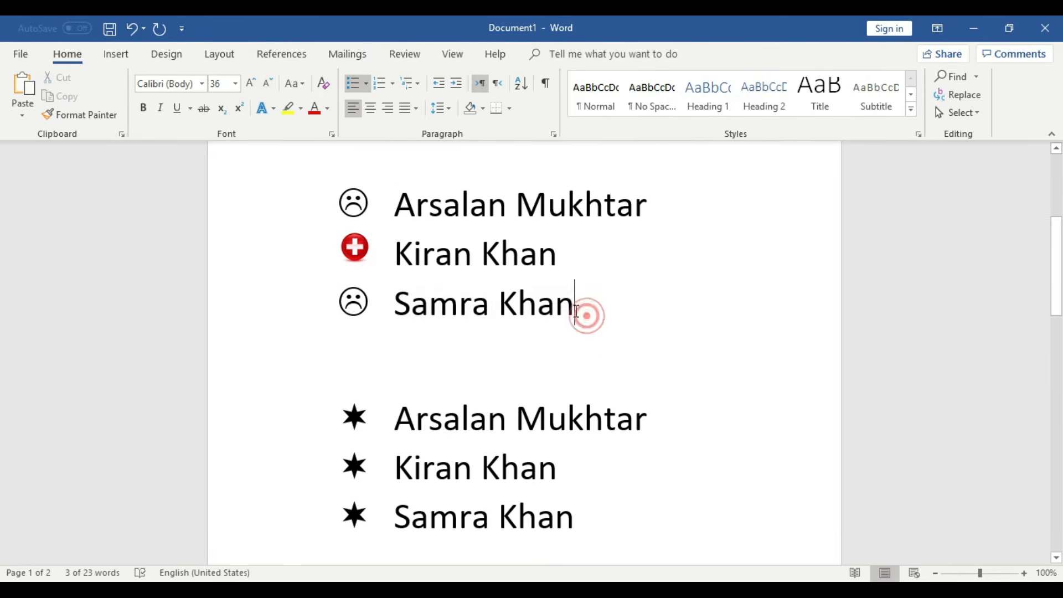
{"action": "left_click", "coordinate": [367, 85]}
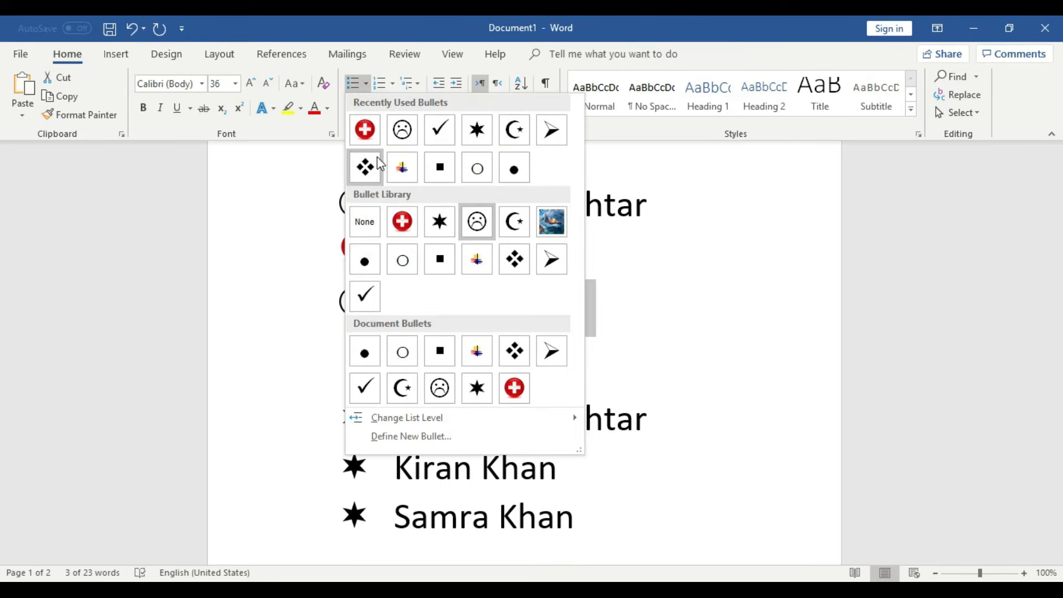
{"action": "left_click", "coordinate": [409, 236]}
{"action": "left_click", "coordinate": [691, 382]}
{"action": "scroll", "coordinate": [692, 383], "scroll_direction": "up", "scroll_amount": 4}
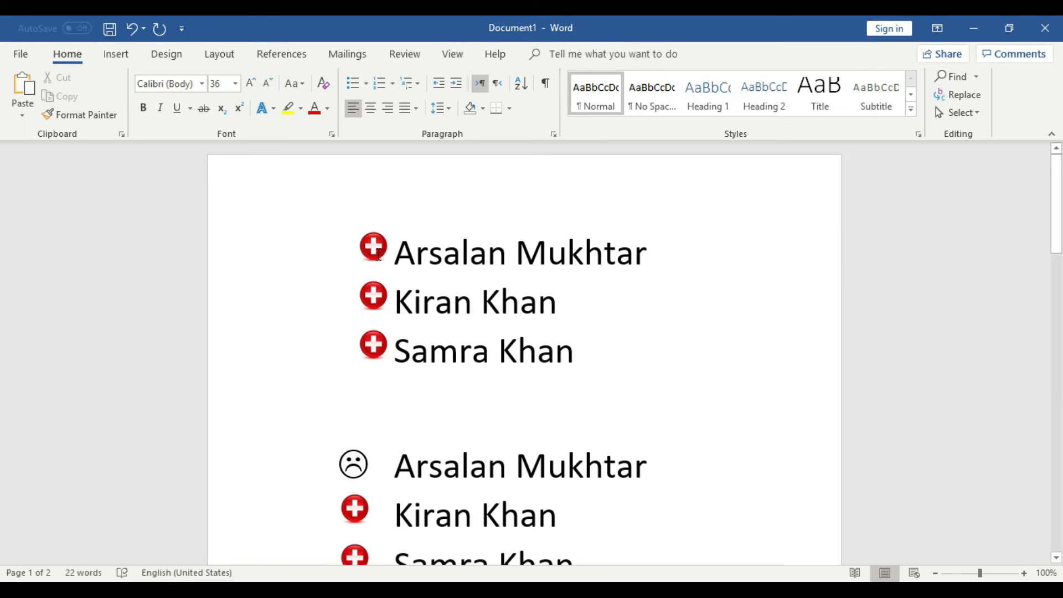
{"action": "left_click", "coordinate": [393, 255]}
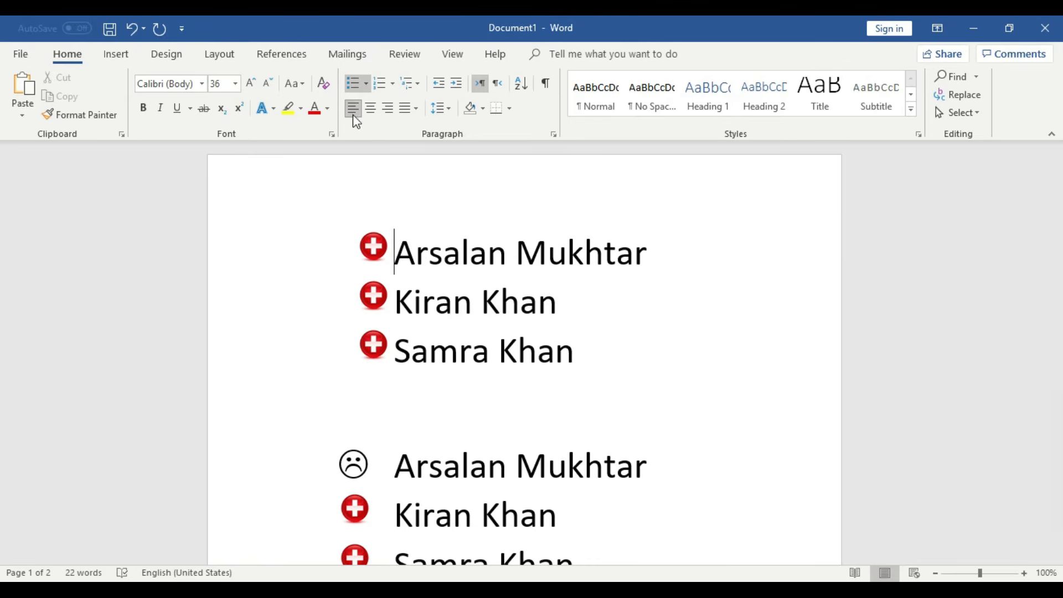
{"action": "left_click", "coordinate": [359, 84]}
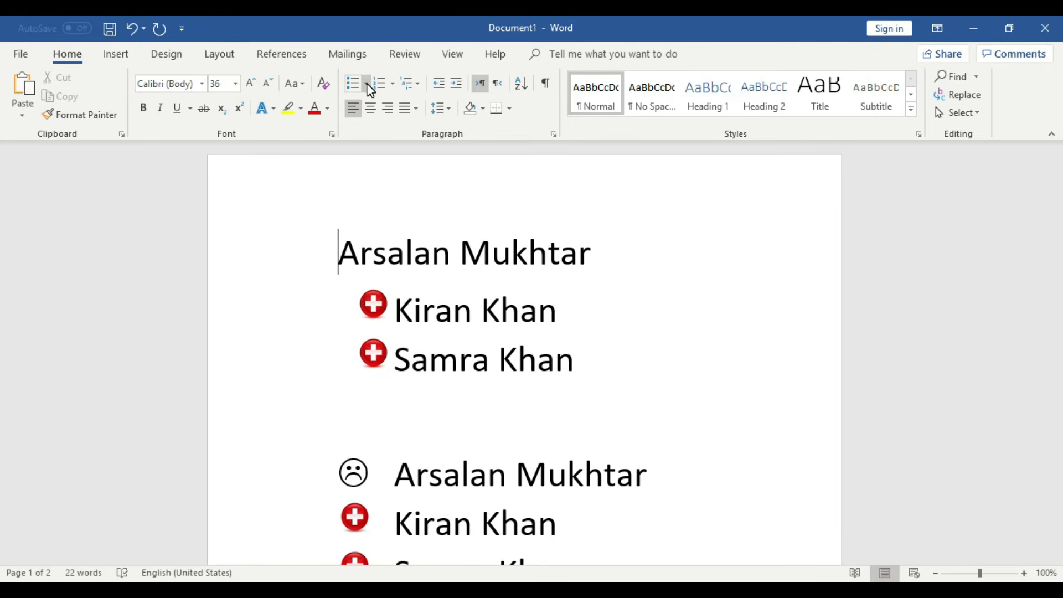
{"action": "key", "text": "ctrl+z"}
{"action": "left_click", "coordinate": [366, 84]}
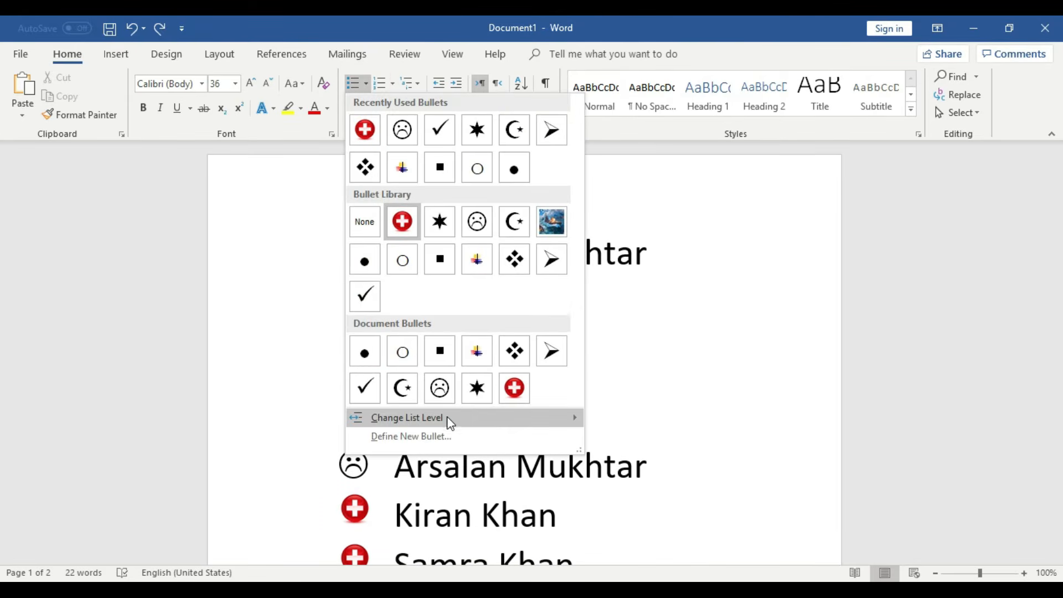
{"action": "left_click", "coordinate": [448, 447]}
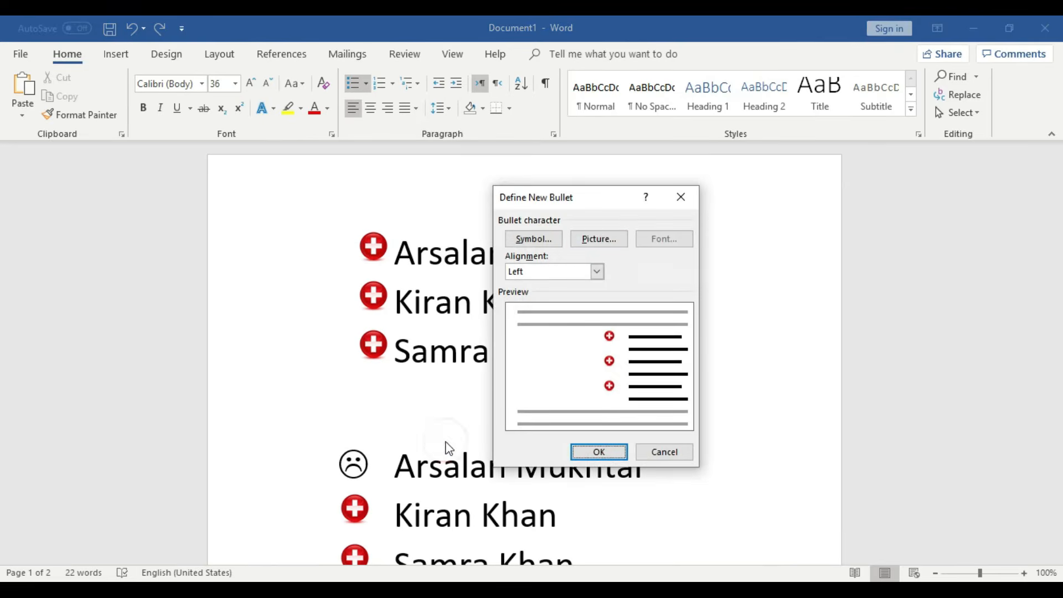
{"action": "left_click_drag", "start_coordinate": [545, 193], "coordinate": [635, 198]}
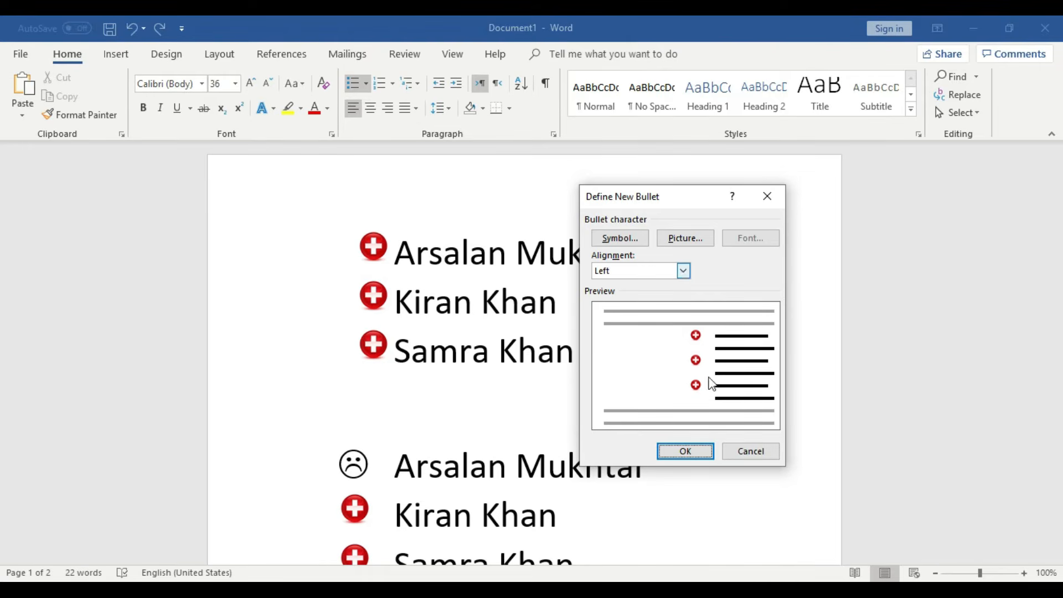
{"action": "left_click", "coordinate": [685, 277]}
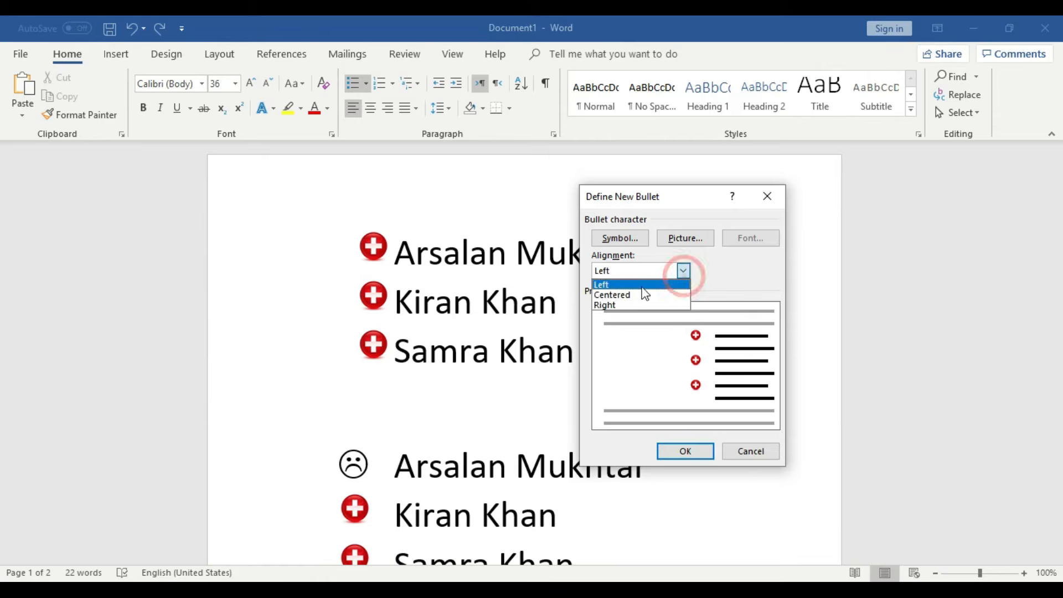
{"action": "left_click", "coordinate": [640, 294]}
{"action": "left_click", "coordinate": [683, 271]}
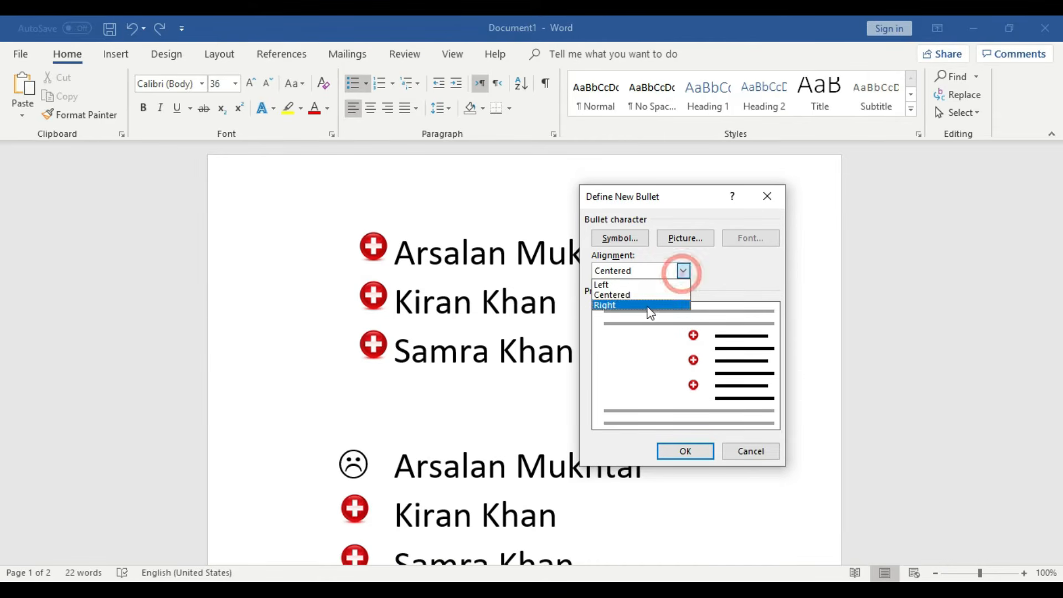
{"action": "left_click", "coordinate": [643, 304]}
{"action": "left_click", "coordinate": [682, 271]}
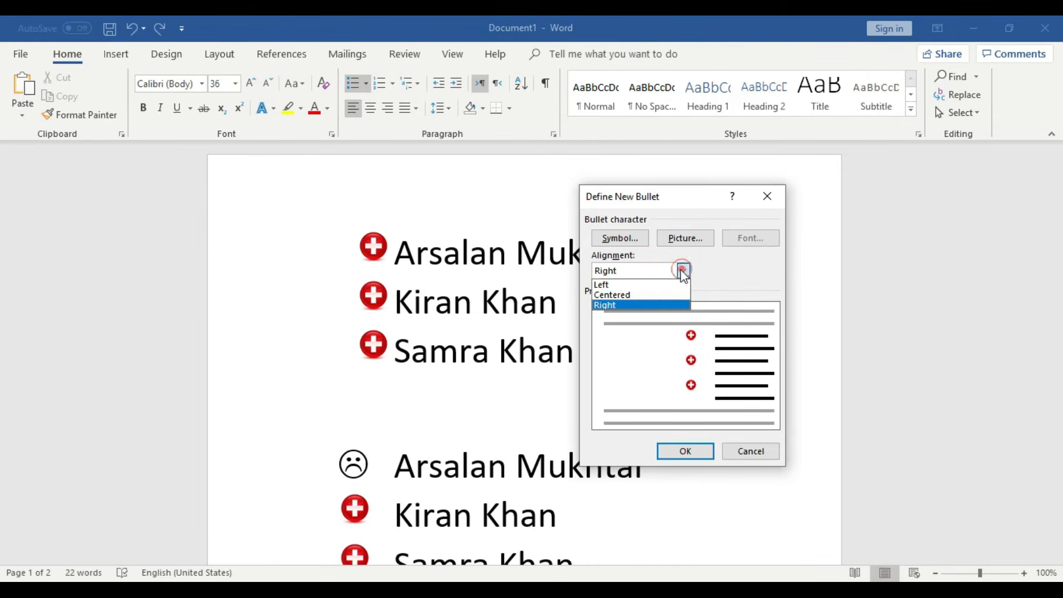
{"action": "left_click", "coordinate": [651, 304]}
{"action": "left_click", "coordinate": [689, 451]}
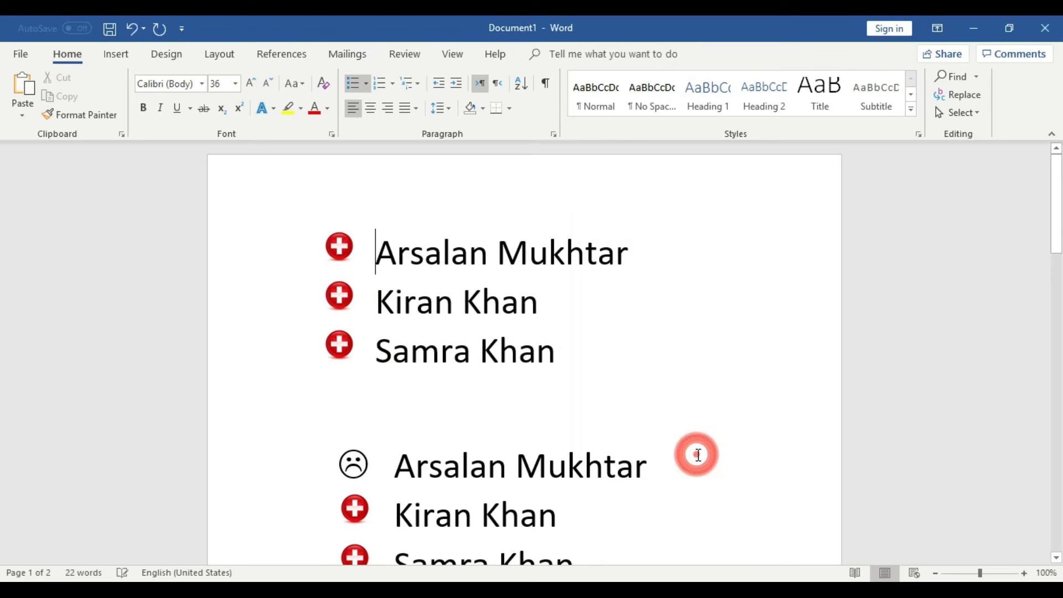
{"action": "left_click", "coordinate": [376, 253]}
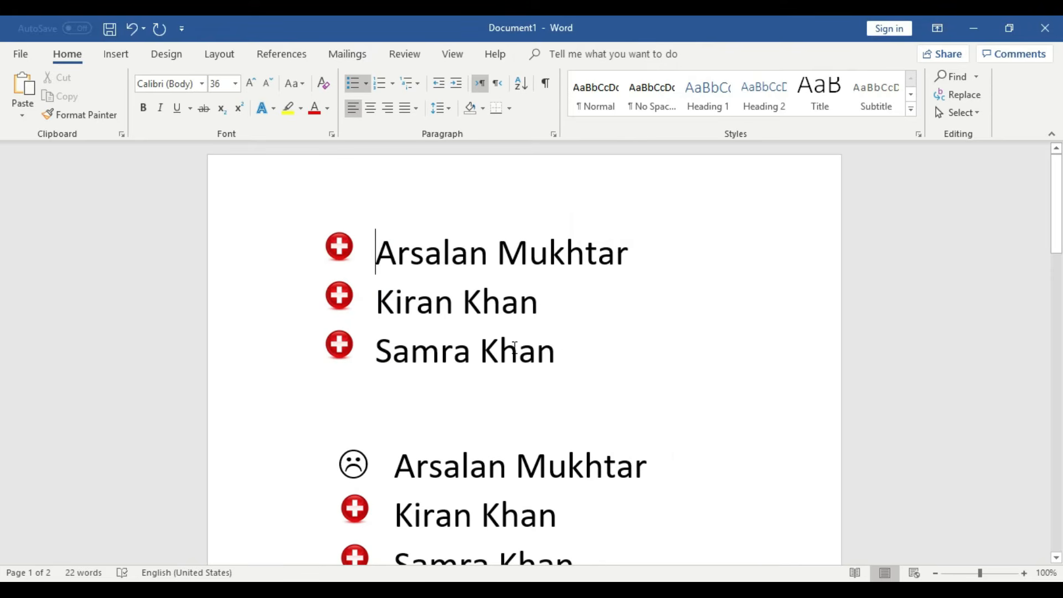
{"action": "left_click", "coordinate": [573, 359], "text": "shift"}
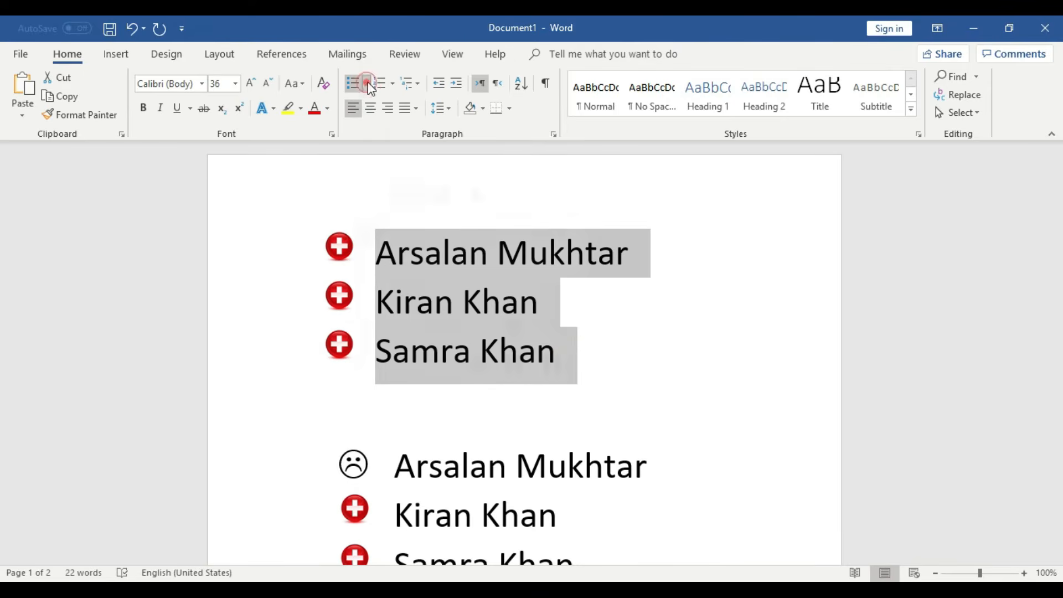
{"action": "left_click", "coordinate": [368, 84]}
{"action": "left_click", "coordinate": [408, 435]}
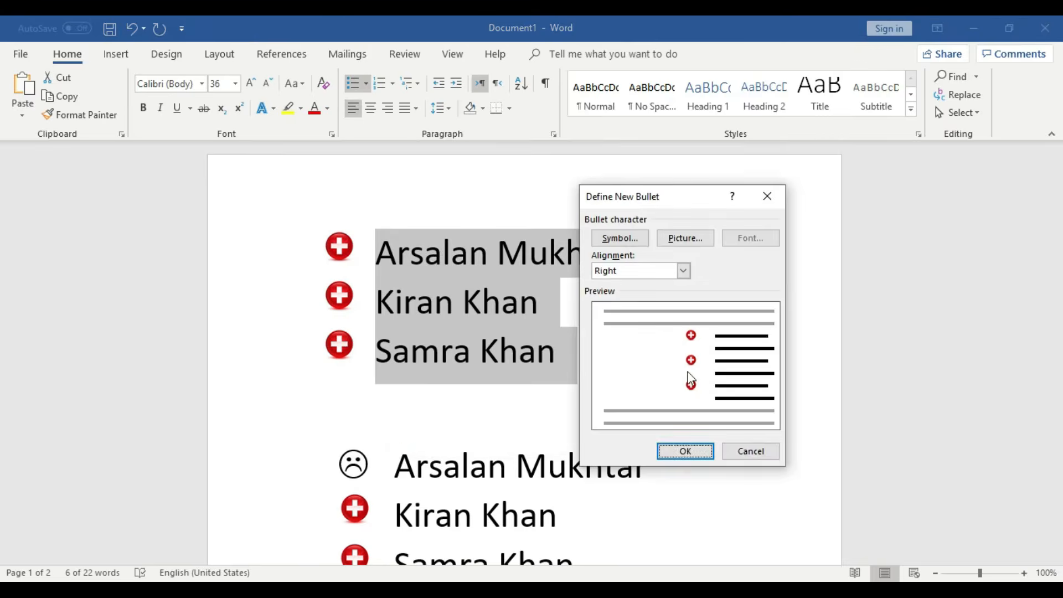
{"action": "left_click", "coordinate": [683, 271]}
{"action": "left_click", "coordinate": [630, 296]}
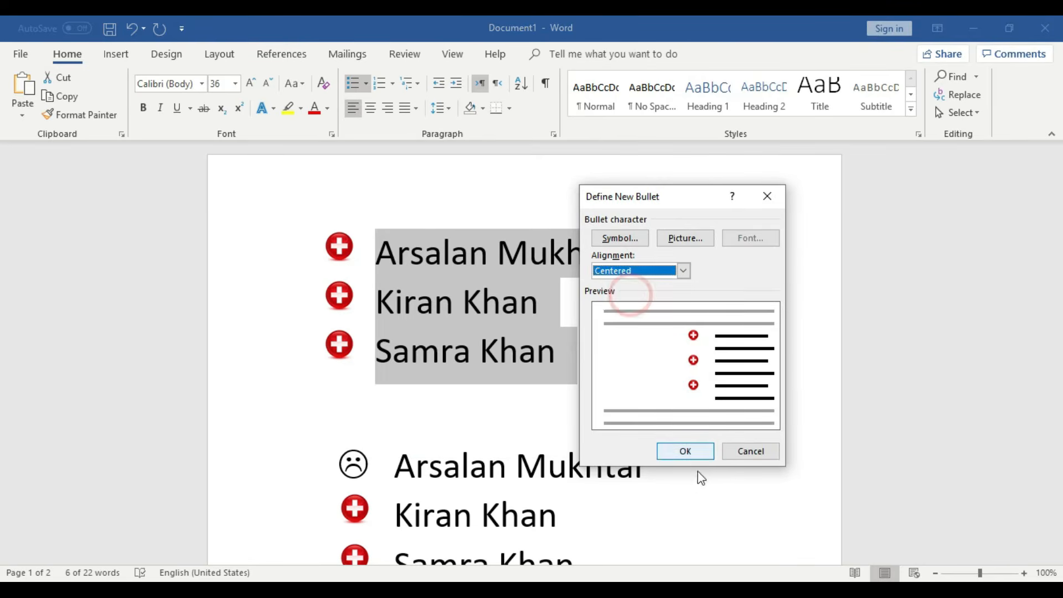
{"action": "left_click", "coordinate": [685, 451]}
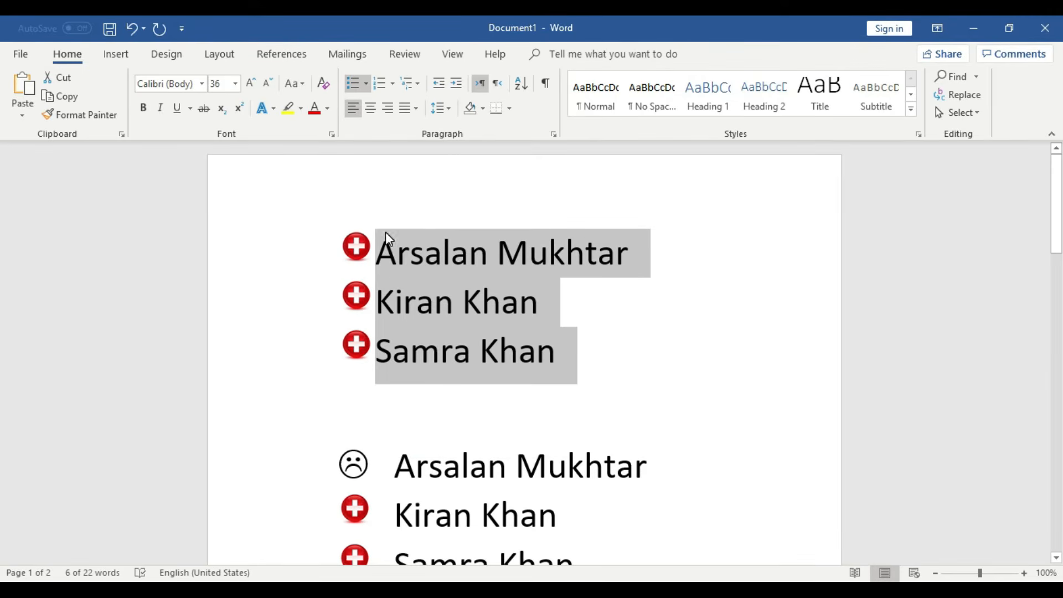
{"action": "left_click", "coordinate": [366, 84]}
{"action": "left_click", "coordinate": [435, 473]}
{"action": "left_click", "coordinate": [662, 269]}
{"action": "left_click", "coordinate": [641, 285]}
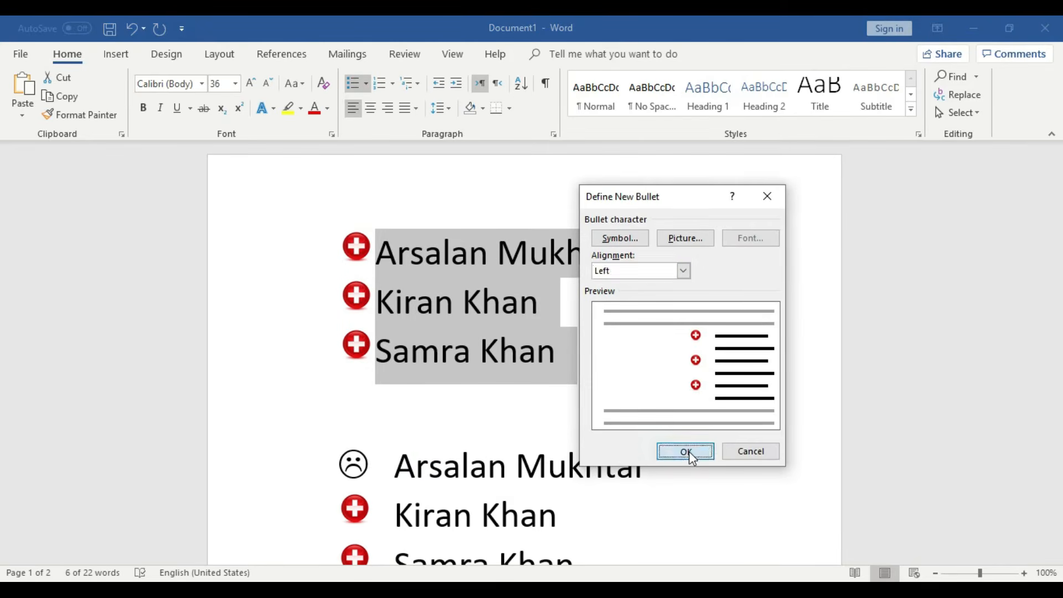
{"action": "left_click", "coordinate": [688, 451]}
{"action": "left_click", "coordinate": [567, 321]}
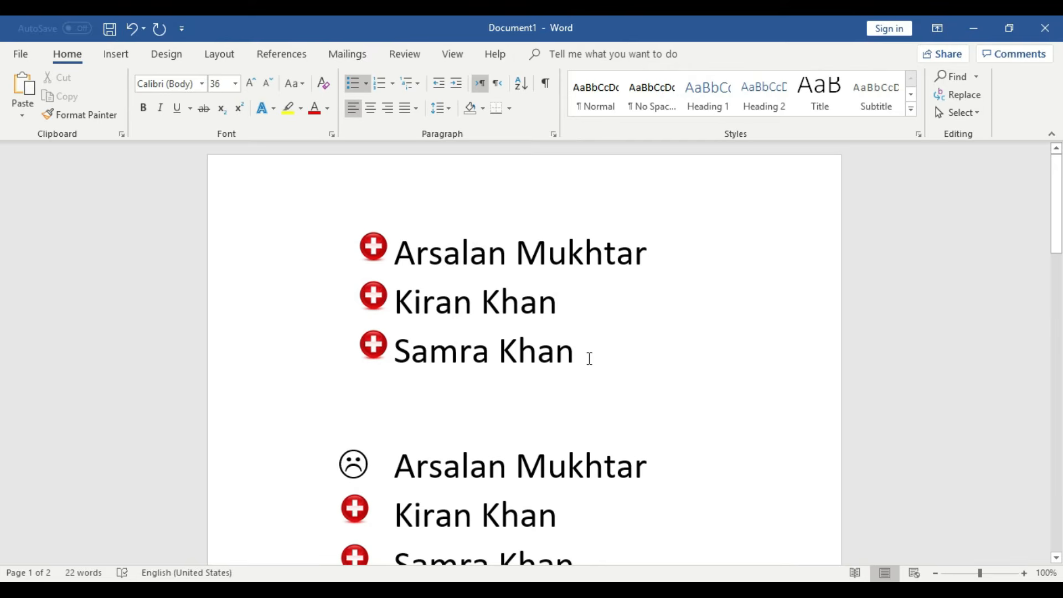
{"action": "triple_click", "coordinate": [590, 302]}
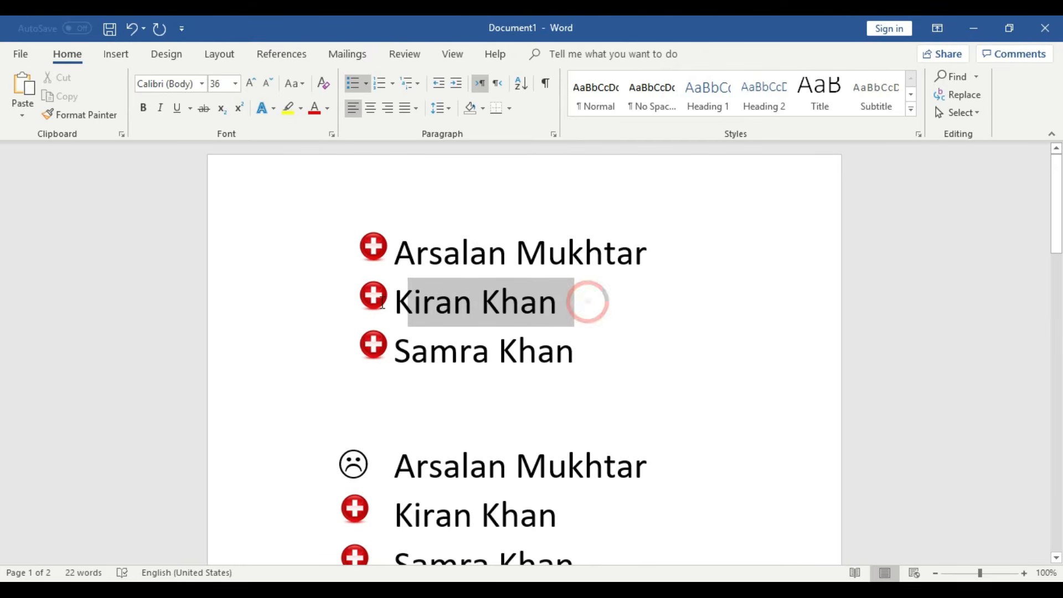
{"action": "left_click", "coordinate": [366, 85]}
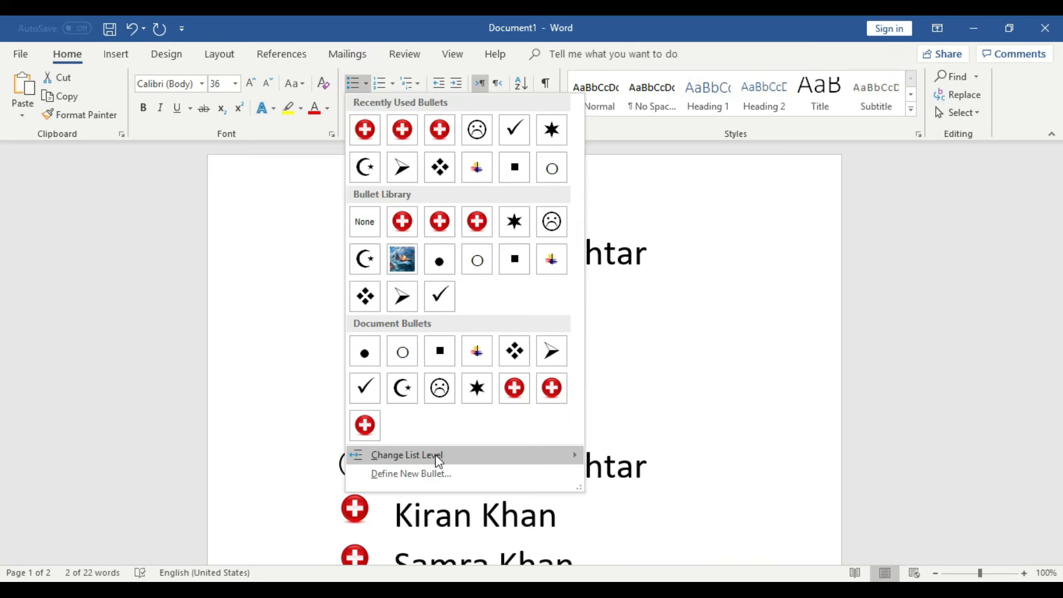
{"action": "mouse_move", "coordinate": [483, 462]}
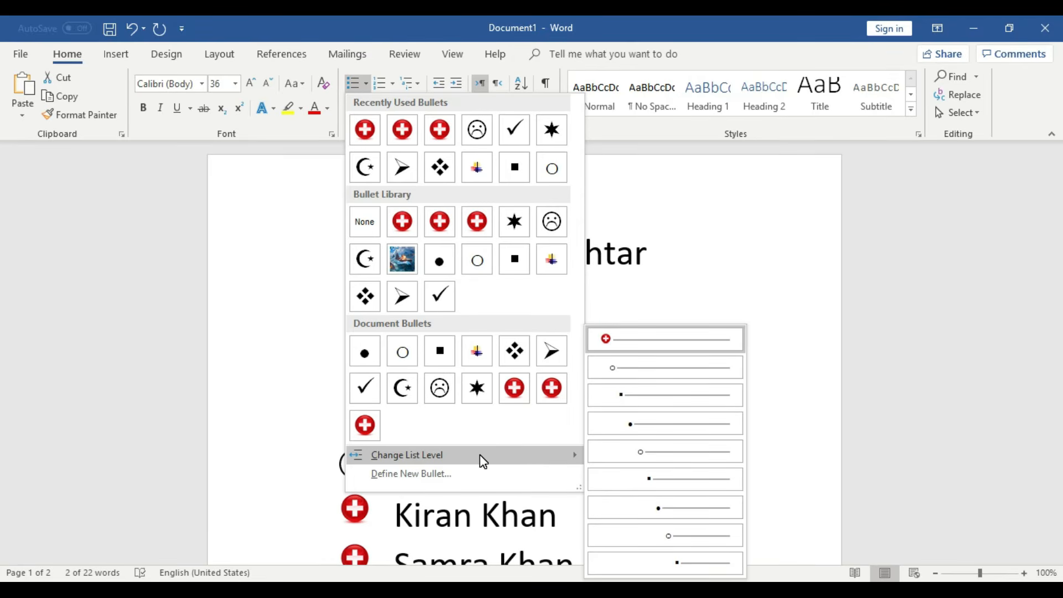
{"action": "left_click", "coordinate": [623, 375]}
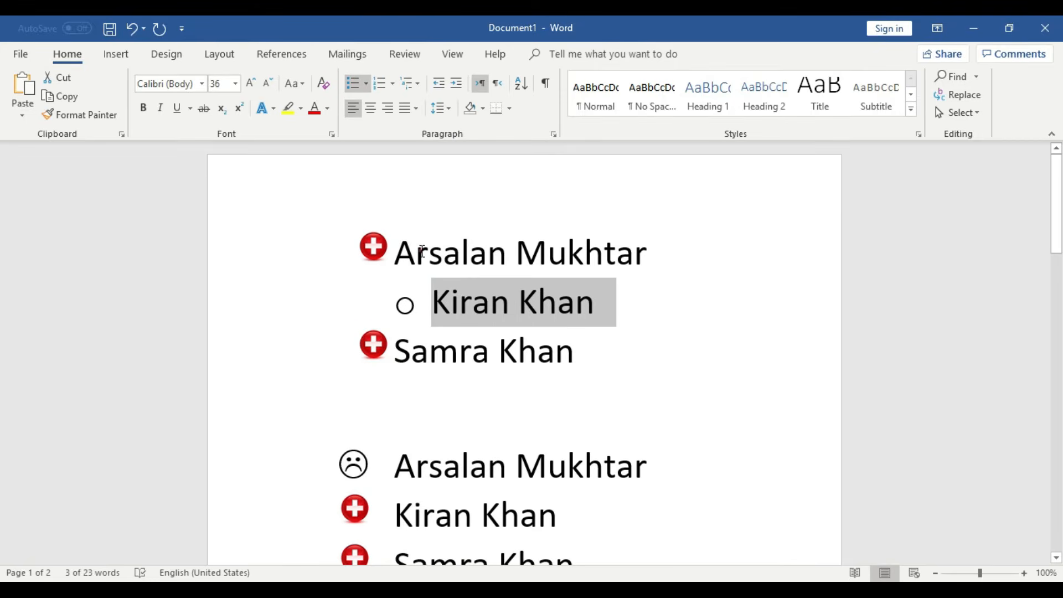
{"action": "left_click", "coordinate": [421, 250]}
{"action": "left_click", "coordinate": [541, 311]}
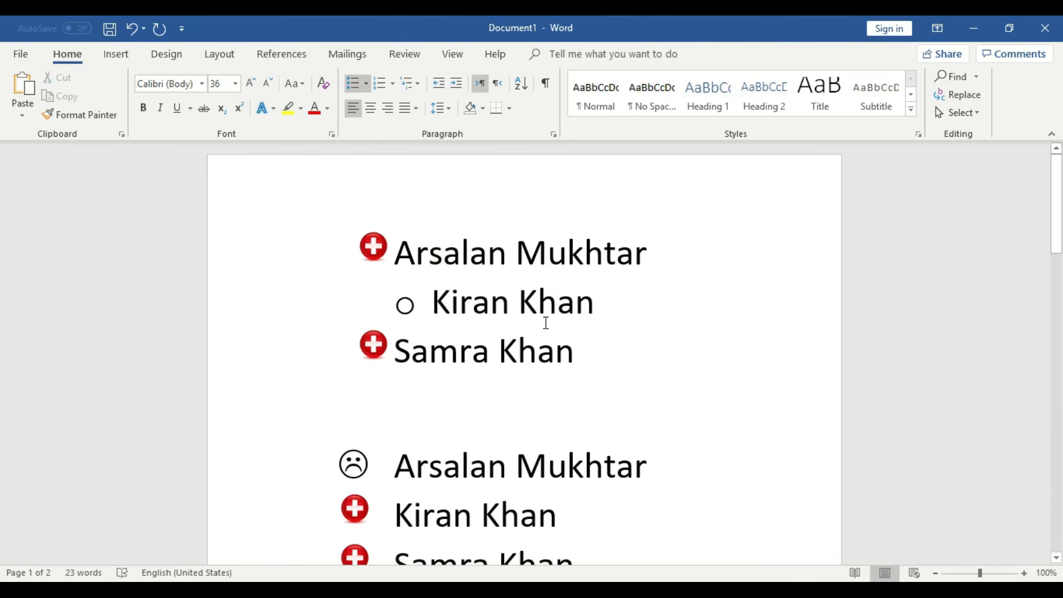
{"action": "scroll", "coordinate": [575, 432], "scroll_direction": "down", "scroll_amount": 2}
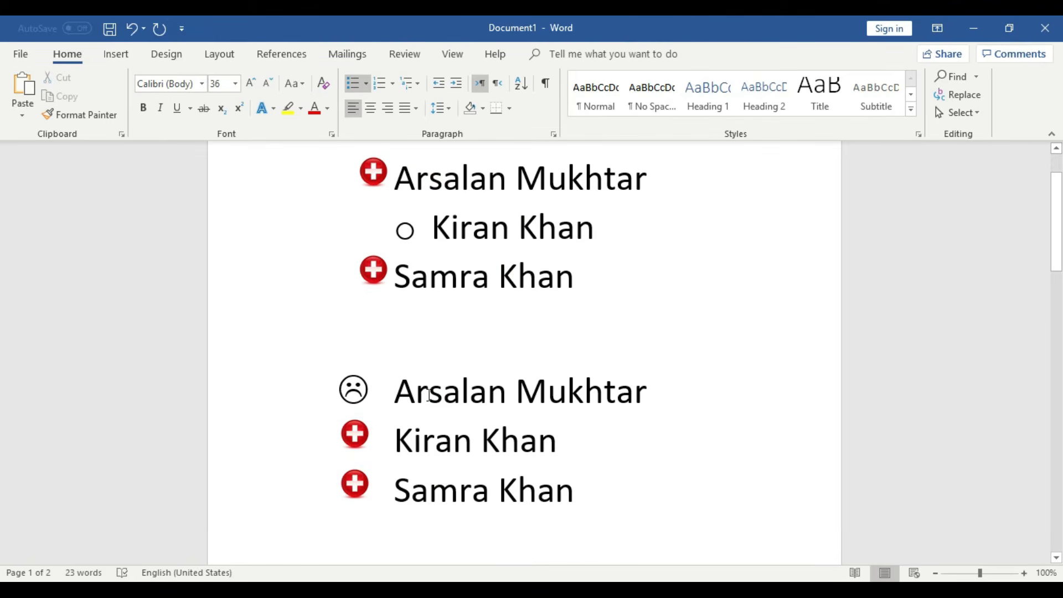
{"action": "left_click", "coordinate": [424, 446]}
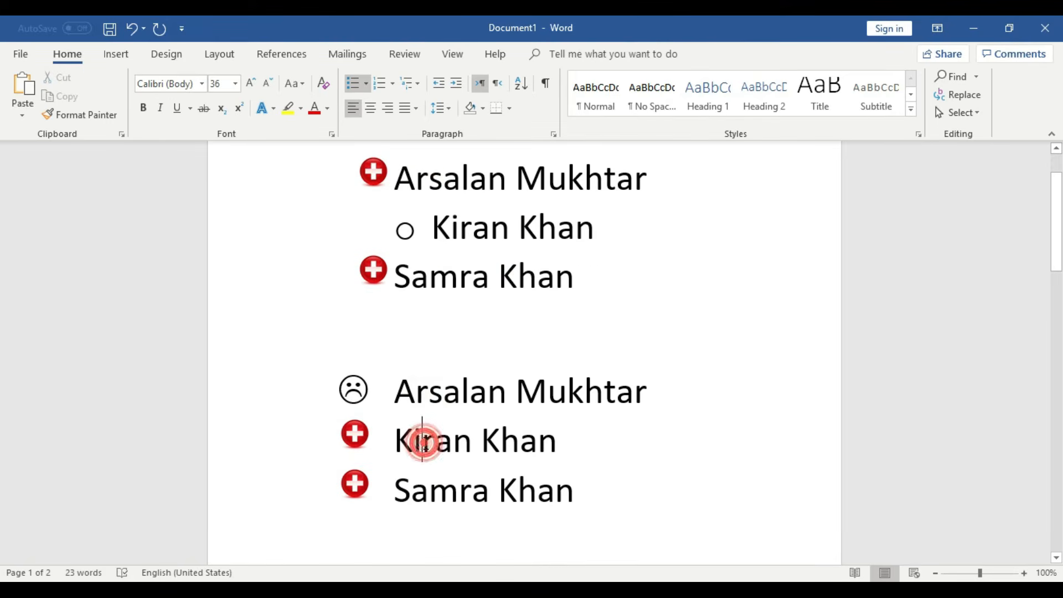
{"action": "left_click", "coordinate": [472, 444]}
{"action": "left_click_drag", "start_coordinate": [558, 441], "coordinate": [394, 441]}
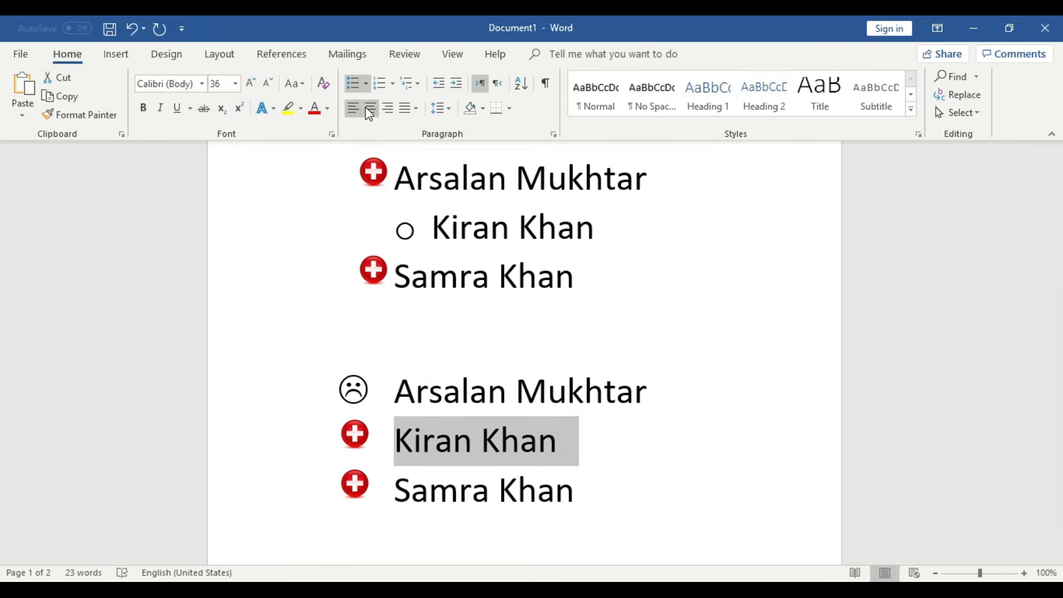
{"action": "left_click", "coordinate": [366, 84]}
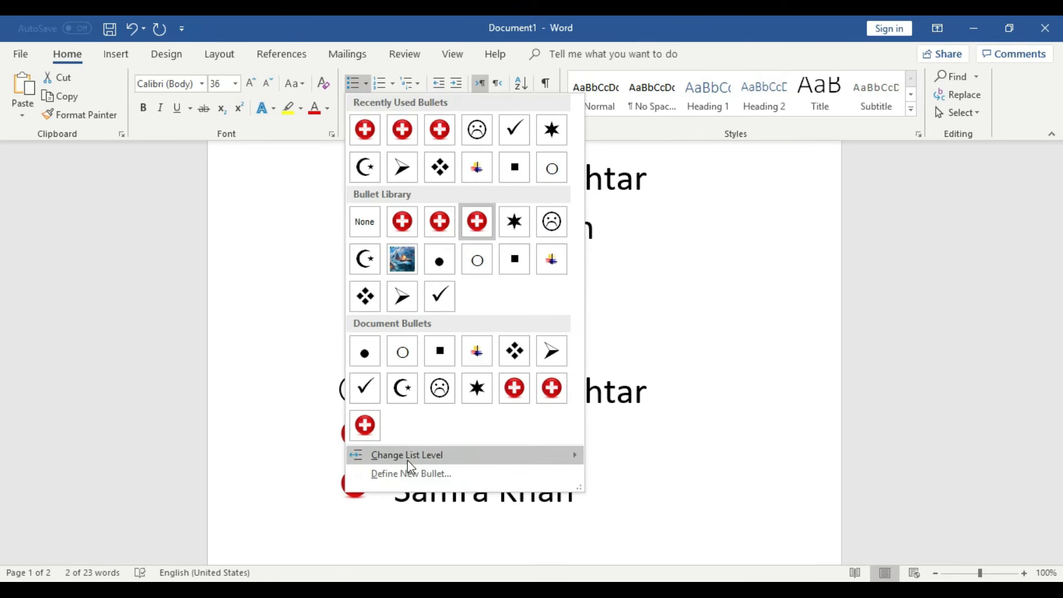
{"action": "mouse_move", "coordinate": [422, 464]}
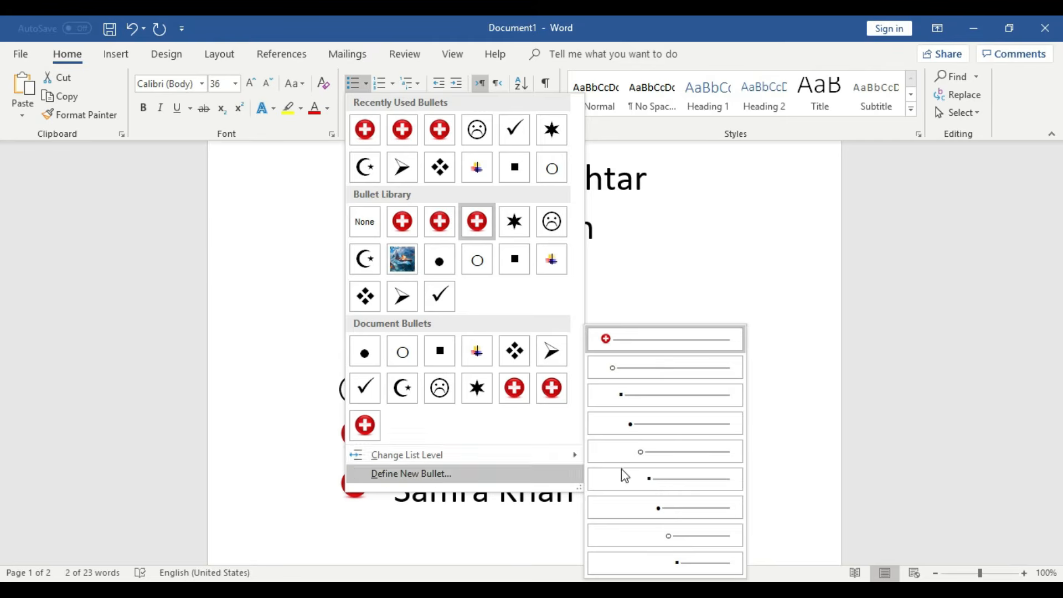
{"action": "left_click", "coordinate": [662, 424]}
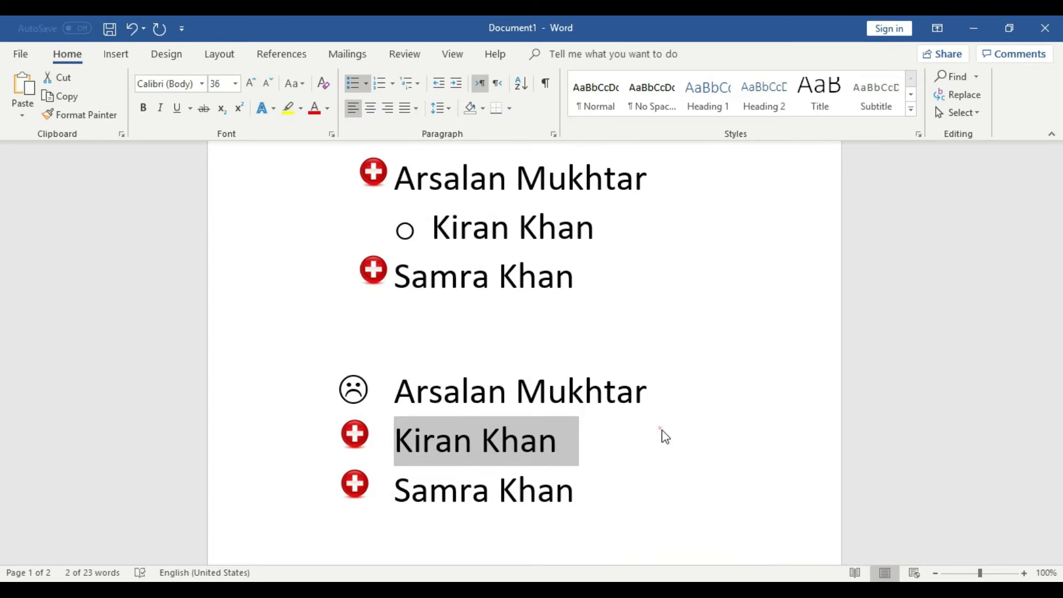
{"action": "left_click", "coordinate": [686, 431]}
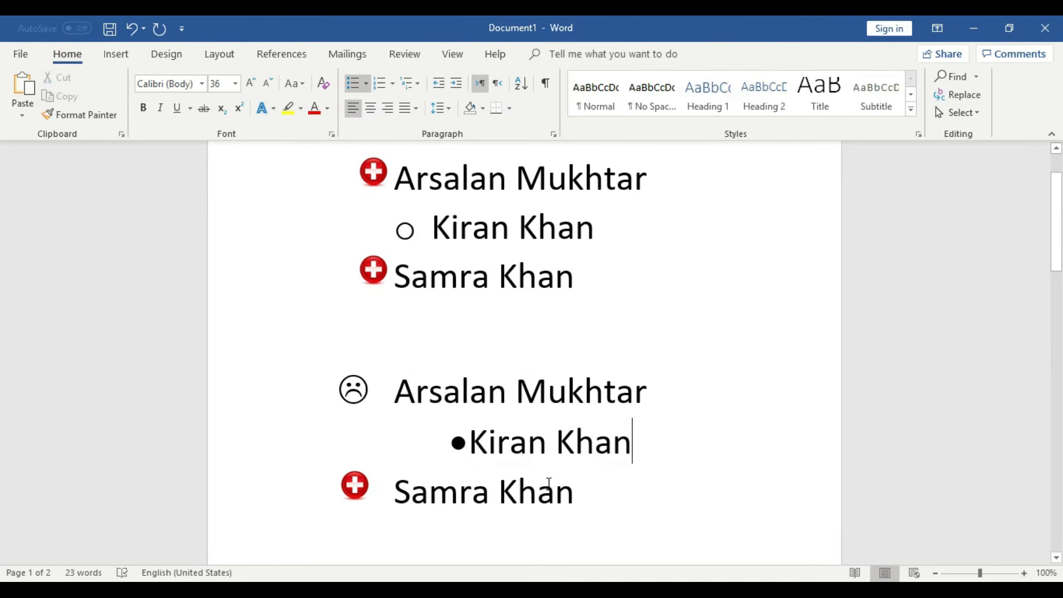
{"action": "scroll", "coordinate": [571, 485], "scroll_direction": "down", "scroll_amount": 5}
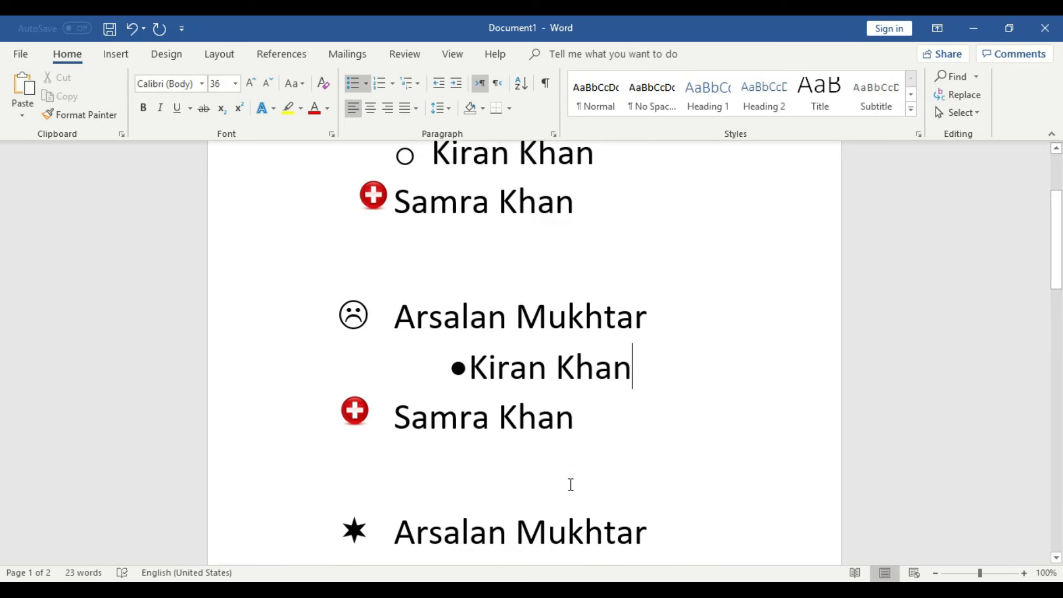
{"action": "left_click", "coordinate": [571, 387]}
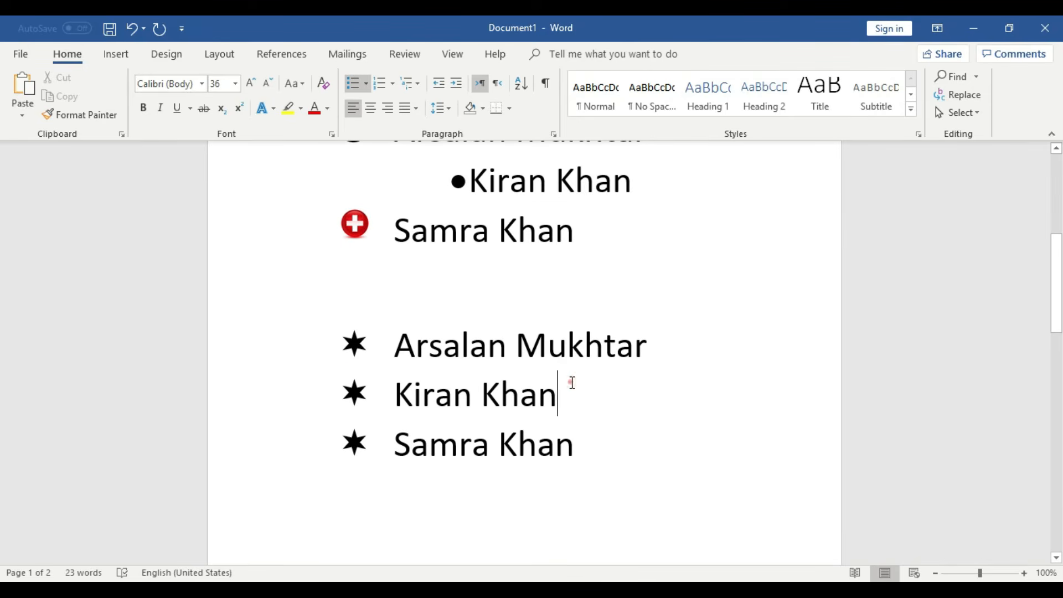
{"action": "left_click", "coordinate": [365, 84]}
{"action": "mouse_move", "coordinate": [435, 457]}
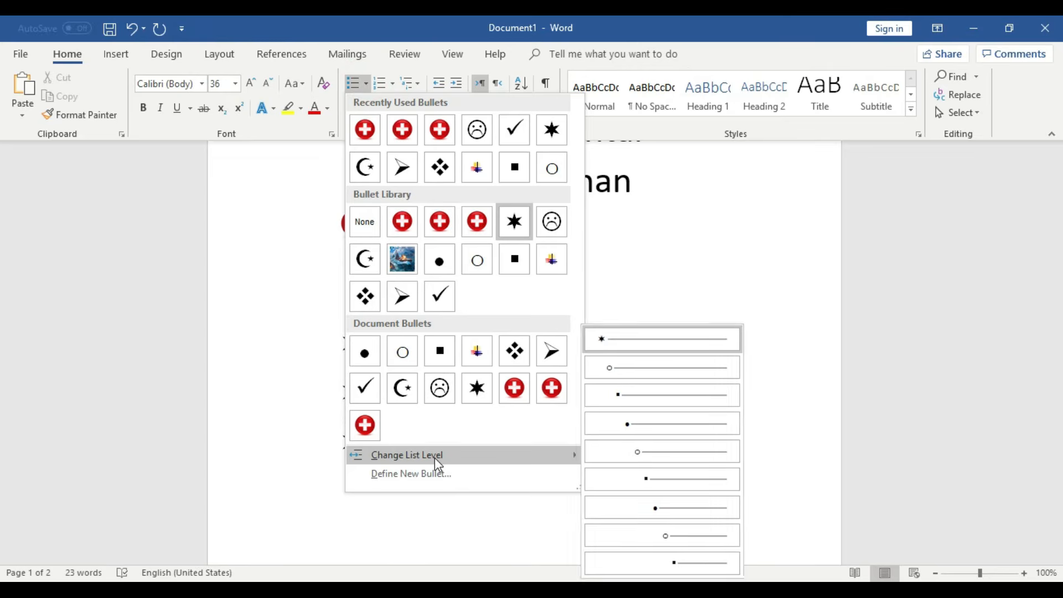
{"action": "left_click", "coordinate": [690, 562]}
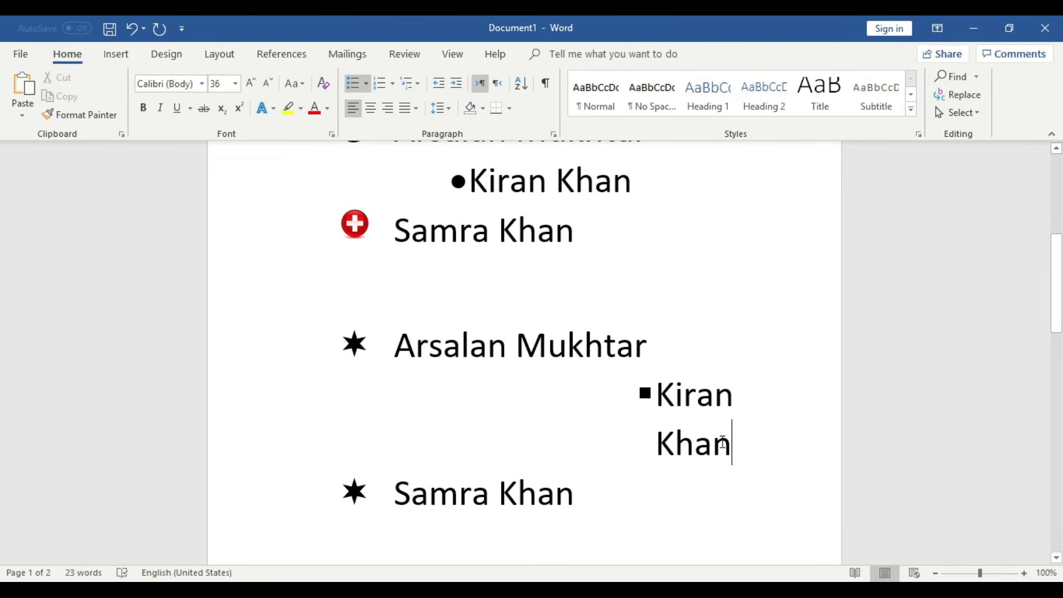
{"action": "key", "text": "ctrl+z"}
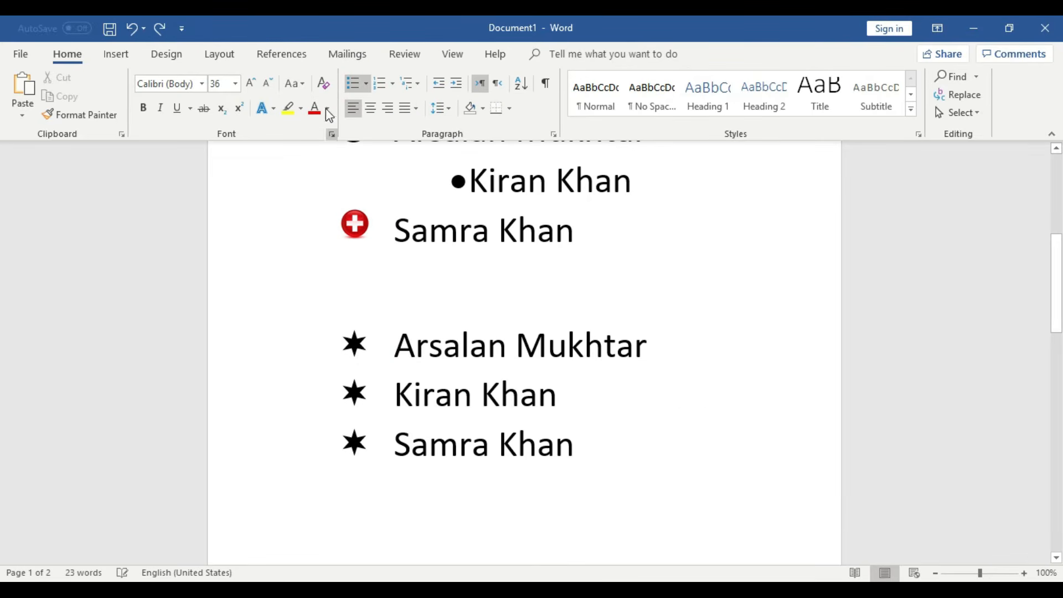
{"action": "left_click", "coordinate": [365, 85]}
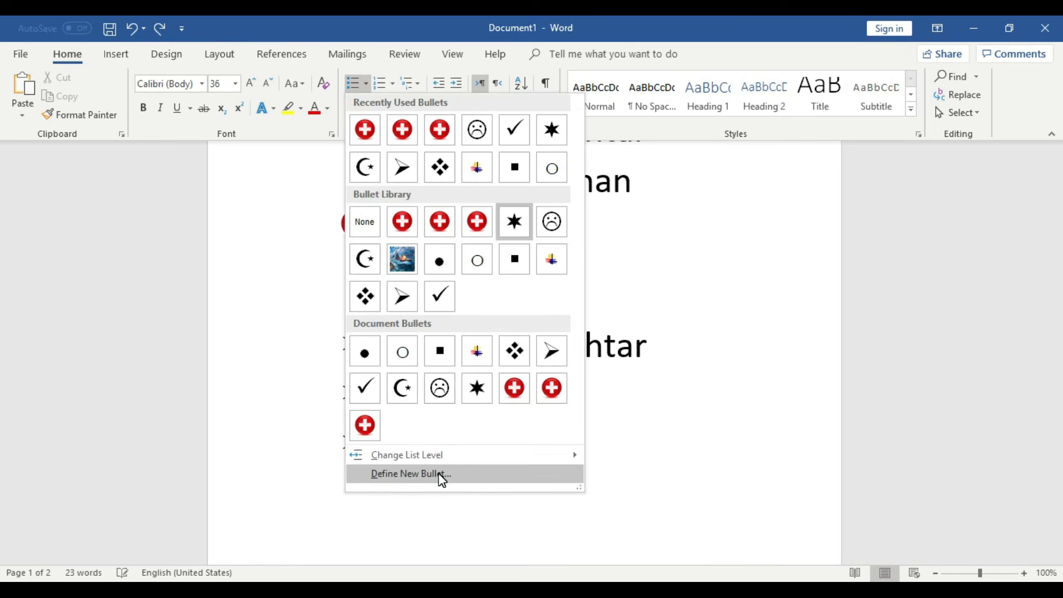
{"action": "mouse_move", "coordinate": [572, 460]}
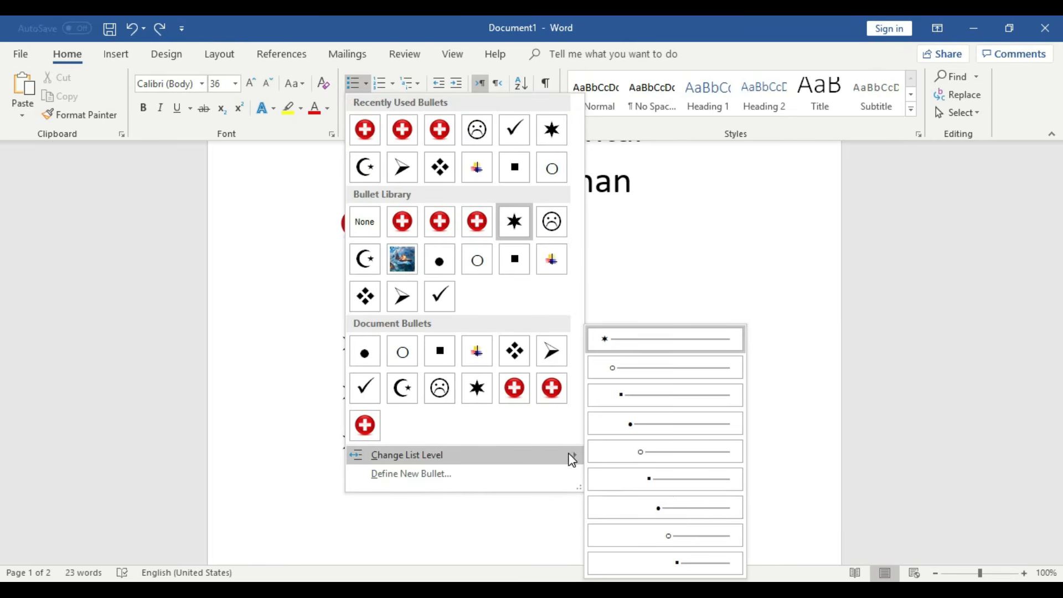
{"action": "left_click", "coordinate": [699, 518]}
{"action": "scroll", "coordinate": [606, 503], "scroll_direction": "up", "scroll_amount": 2}
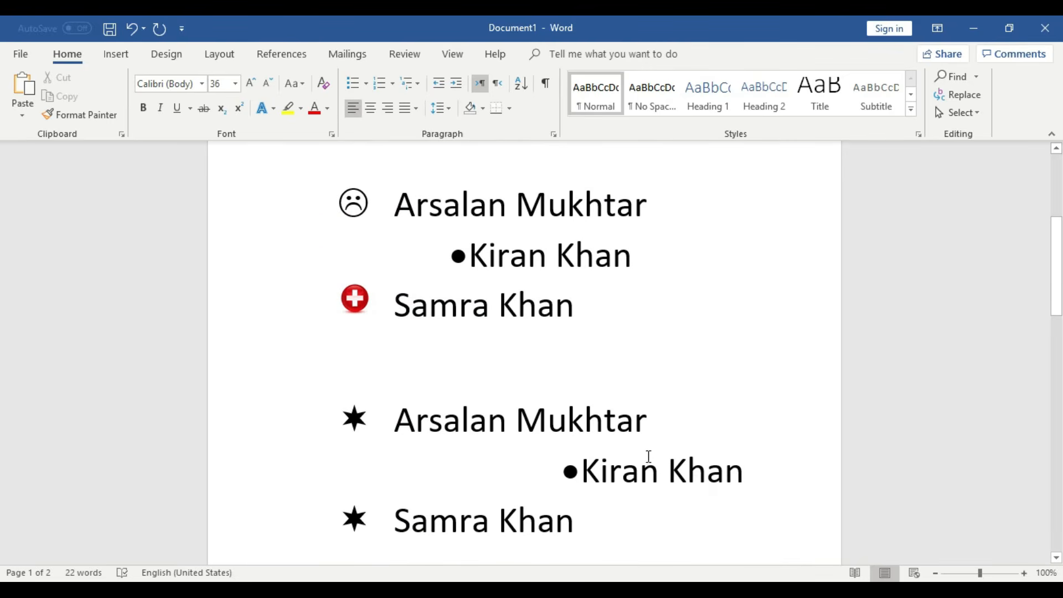
{"action": "scroll", "coordinate": [656, 458], "scroll_direction": "up", "scroll_amount": 5}
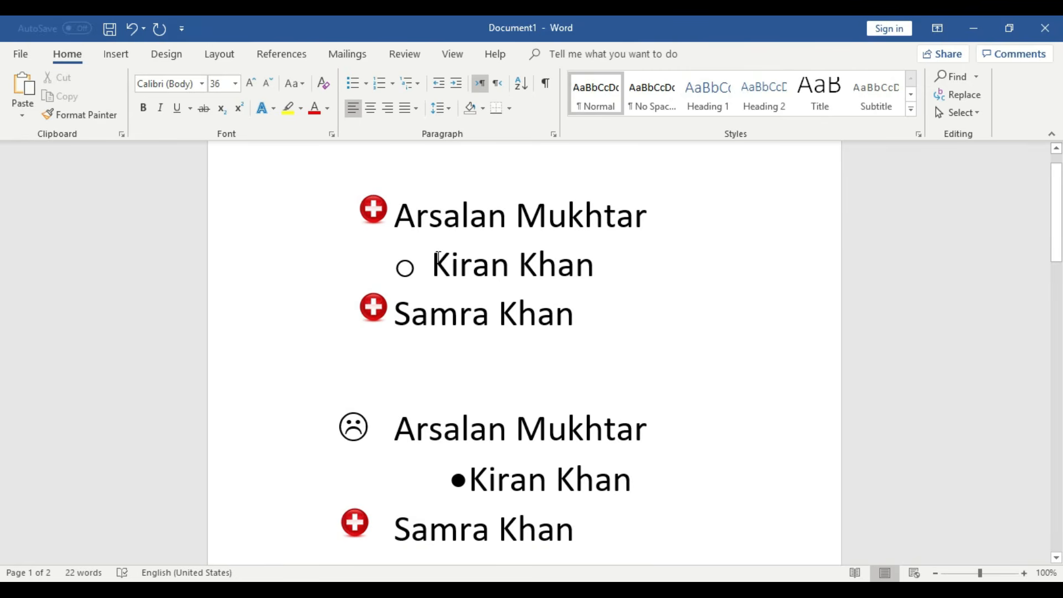
{"action": "scroll", "coordinate": [662, 564], "scroll_direction": "down", "scroll_amount": 3}
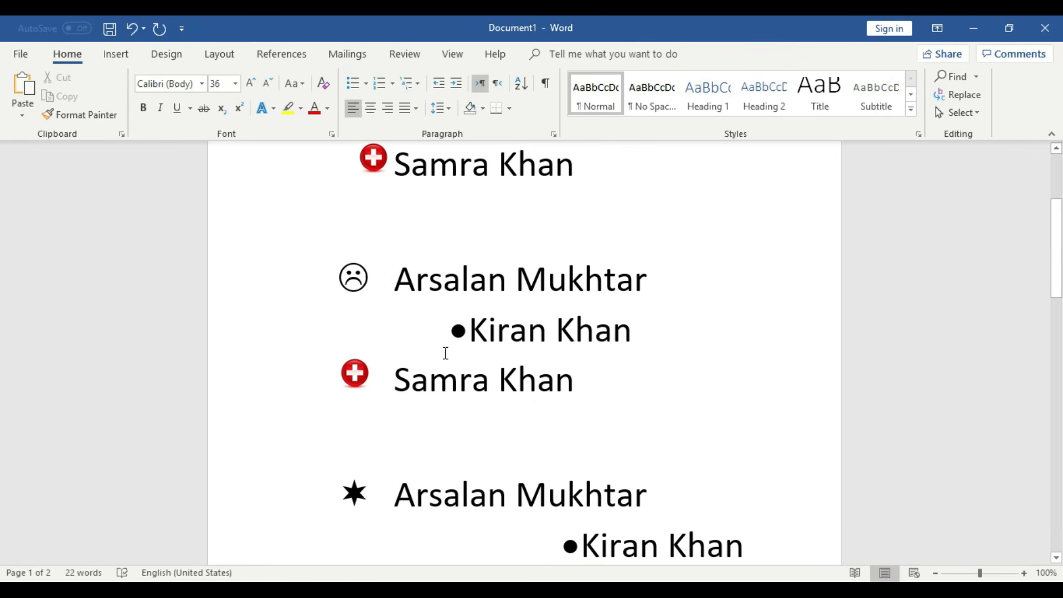
{"action": "scroll", "coordinate": [487, 345], "scroll_direction": "down", "scroll_amount": 2}
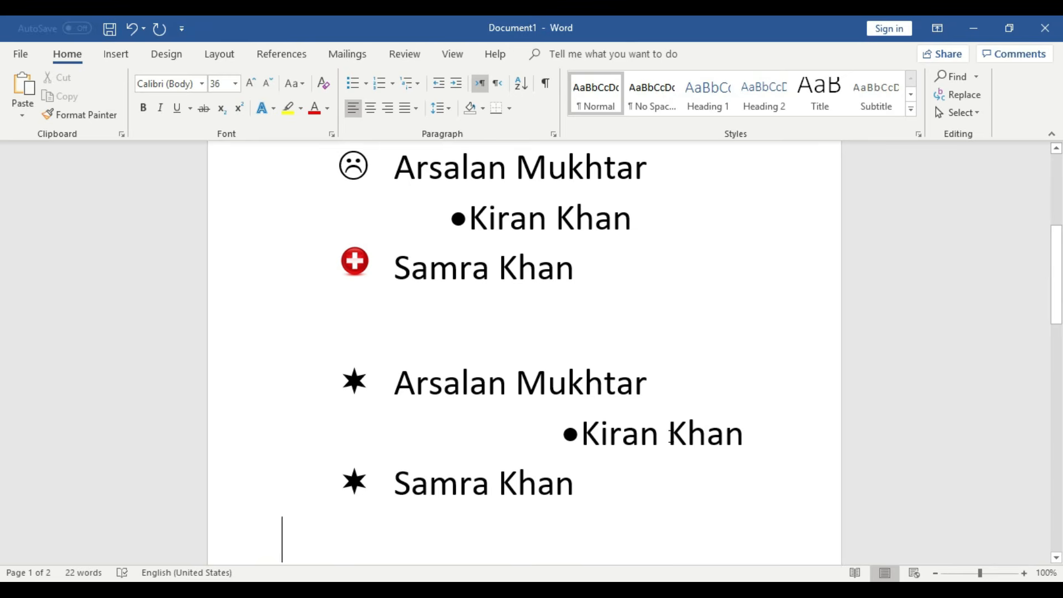
{"action": "scroll", "coordinate": [672, 434], "scroll_direction": "up", "scroll_amount": 5}
{"action": "scroll", "coordinate": [671, 434], "scroll_direction": "down", "scroll_amount": 3}
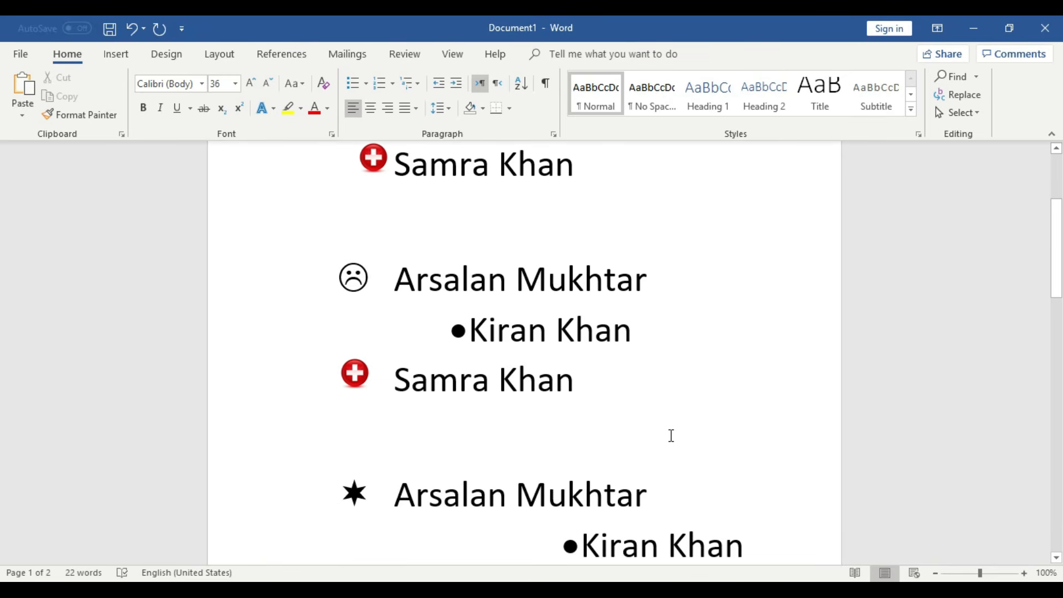
{"action": "scroll", "coordinate": [671, 436], "scroll_direction": "down", "scroll_amount": 3}
- Select all the document's contents and delete them
{"action": "key", "text": "ctrl+a"}
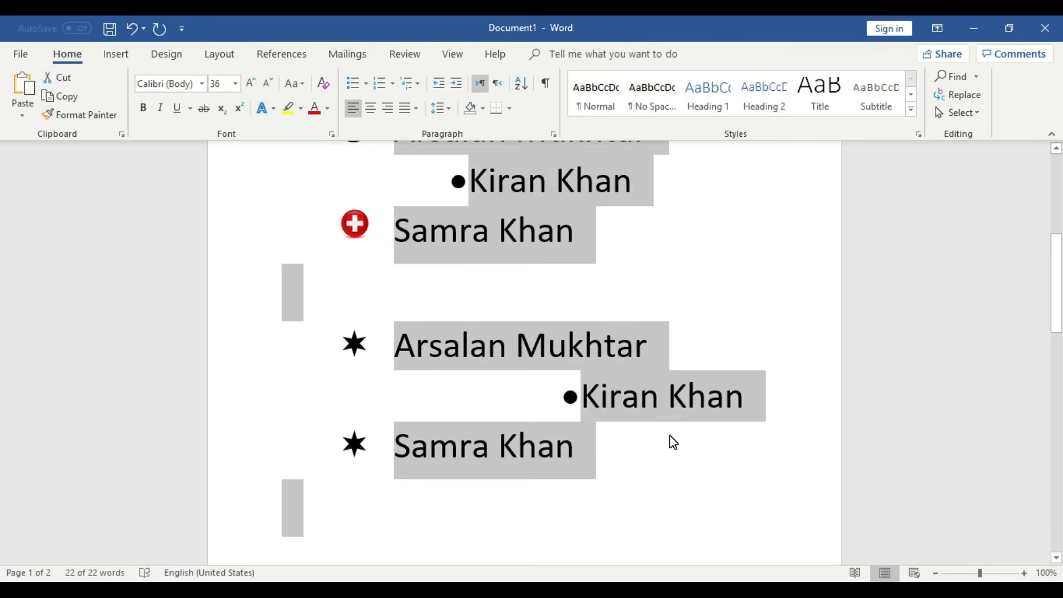
{"action": "key", "text": "Delete"}
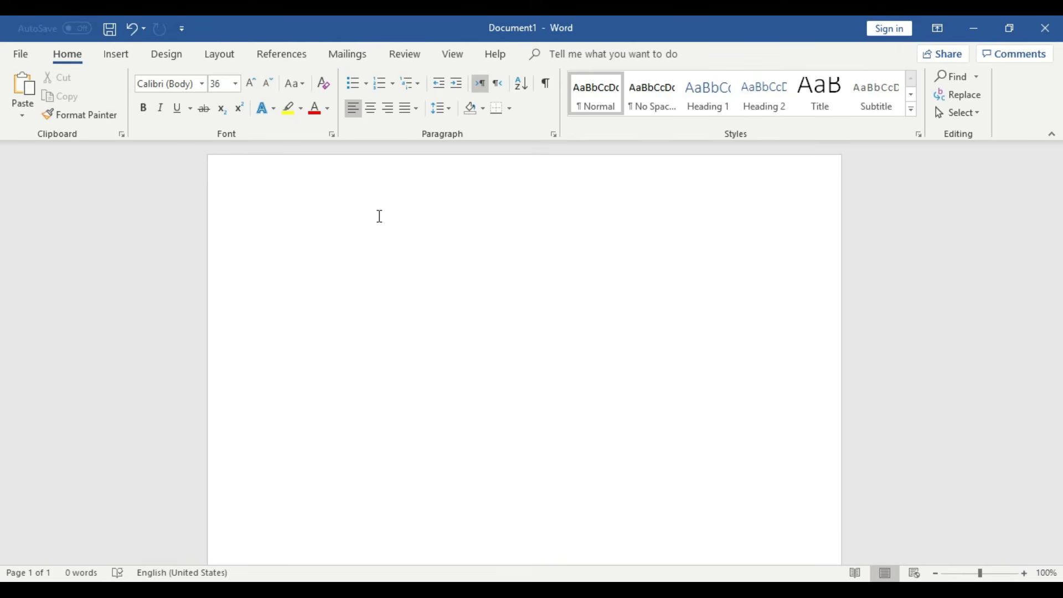
- Type the heading 'Where is Islamabad.' without auto-numbering and start a new line below
{"action": "type", "text": "1)"}
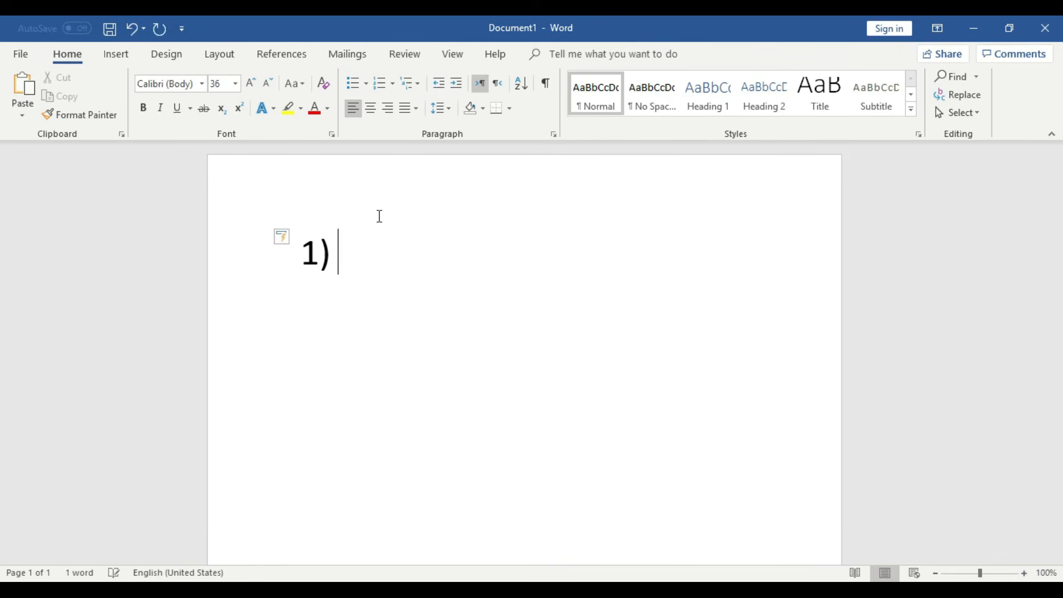
{"action": "left_click", "coordinate": [373, 253]}
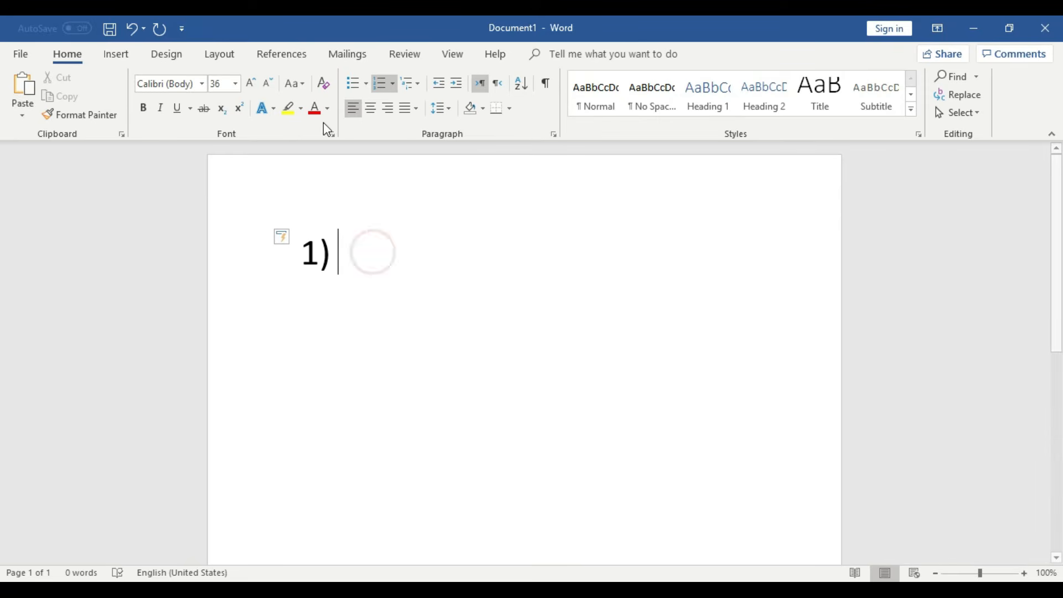
{"action": "left_click", "coordinate": [384, 85]}
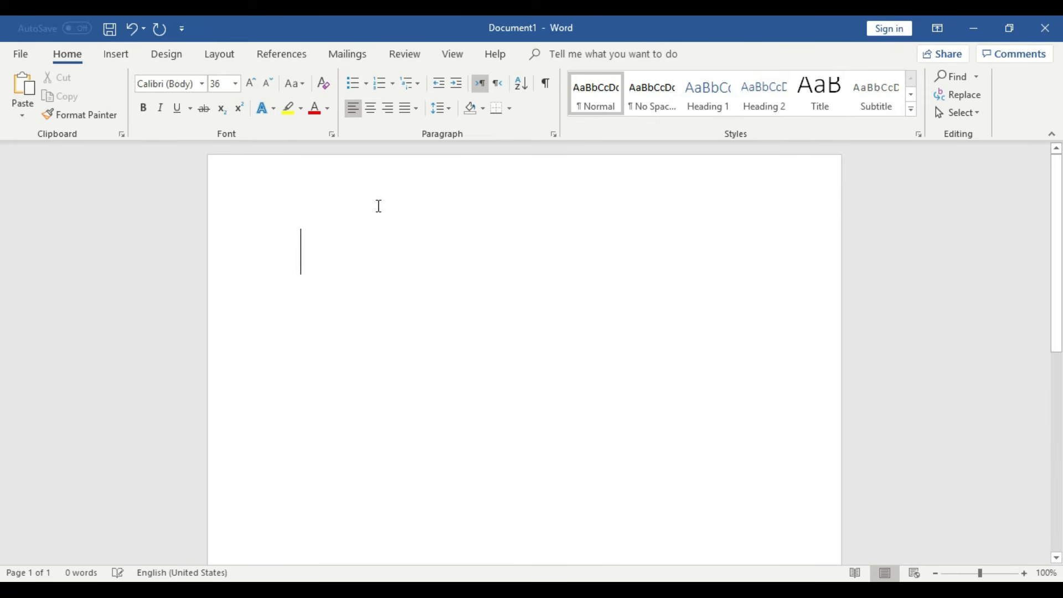
{"action": "left_click", "coordinate": [936, 574]}
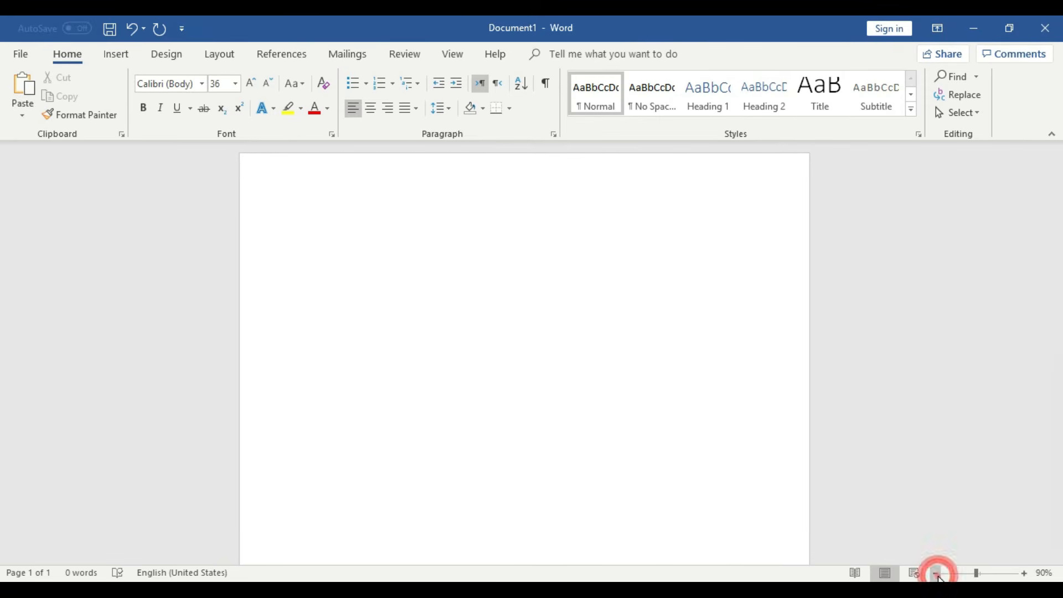
{"action": "left_click", "coordinate": [936, 573]}
{"action": "left_click", "coordinate": [1025, 573]}
{"action": "left_click", "coordinate": [1025, 573]}
{"action": "left_click", "coordinate": [479, 341]}
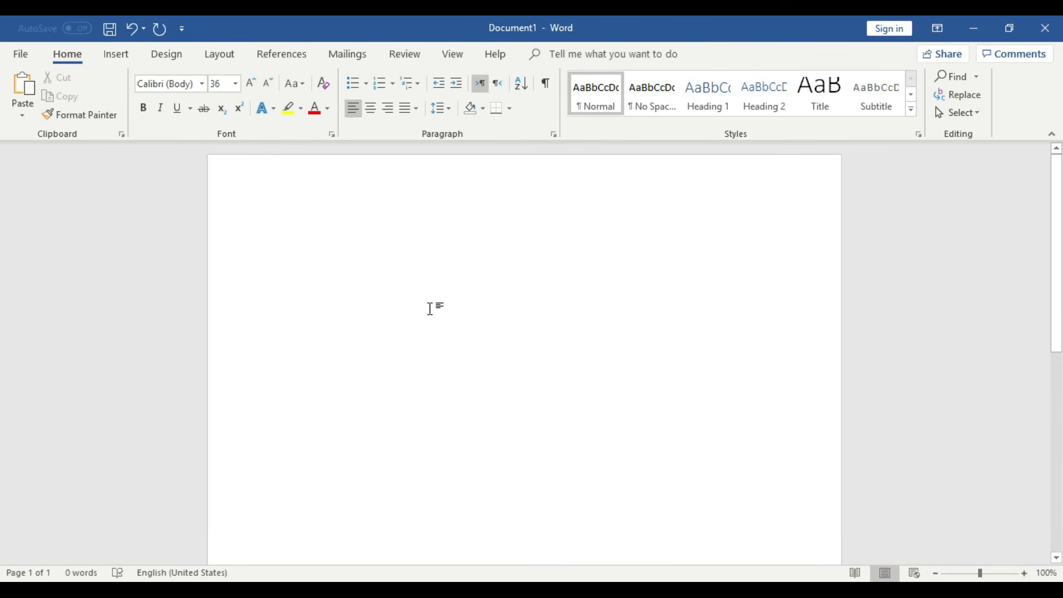
{"action": "type", "text": "Wh"}
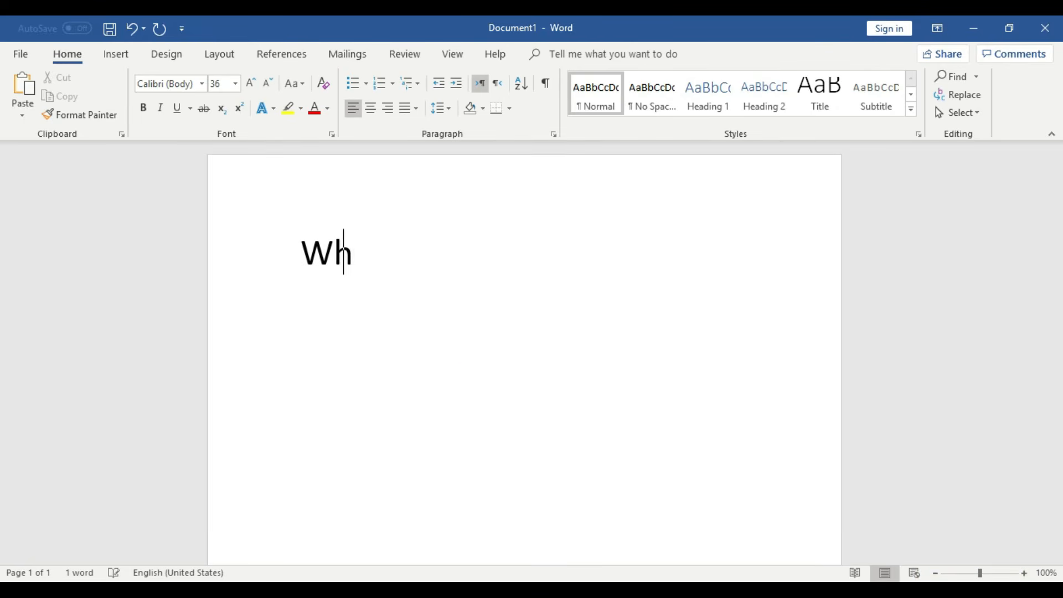
{"action": "type", "text": "ere is Isla"}
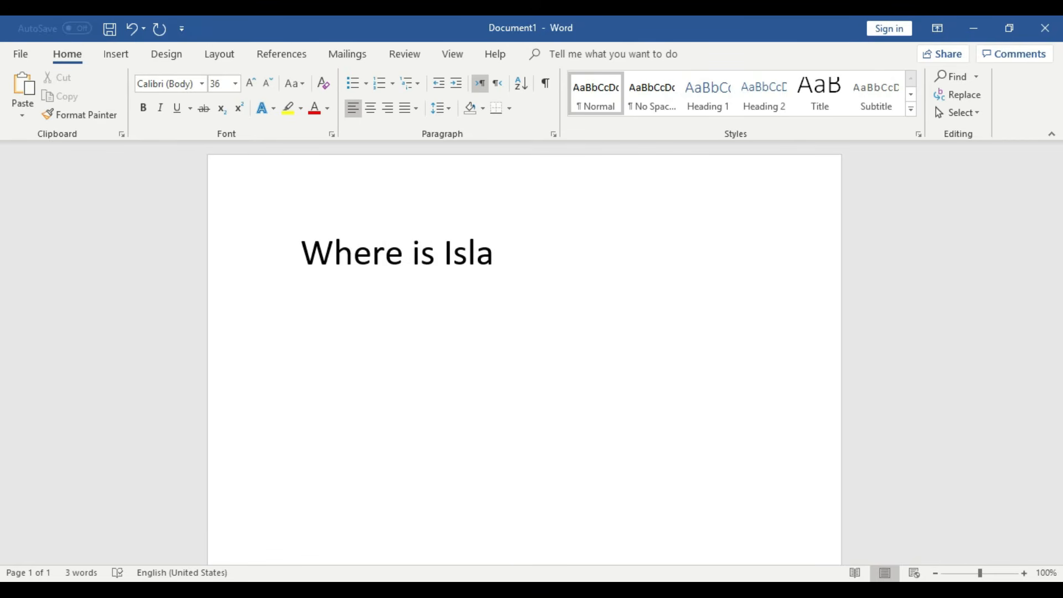
{"action": "type", "text": "mabad."}
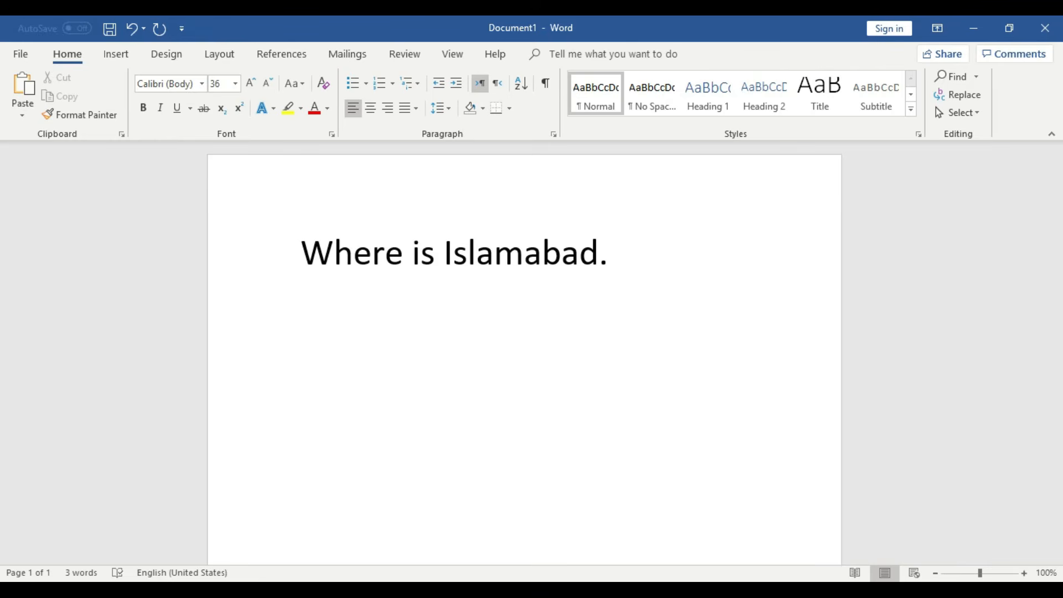
{"action": "key", "text": "Return"}
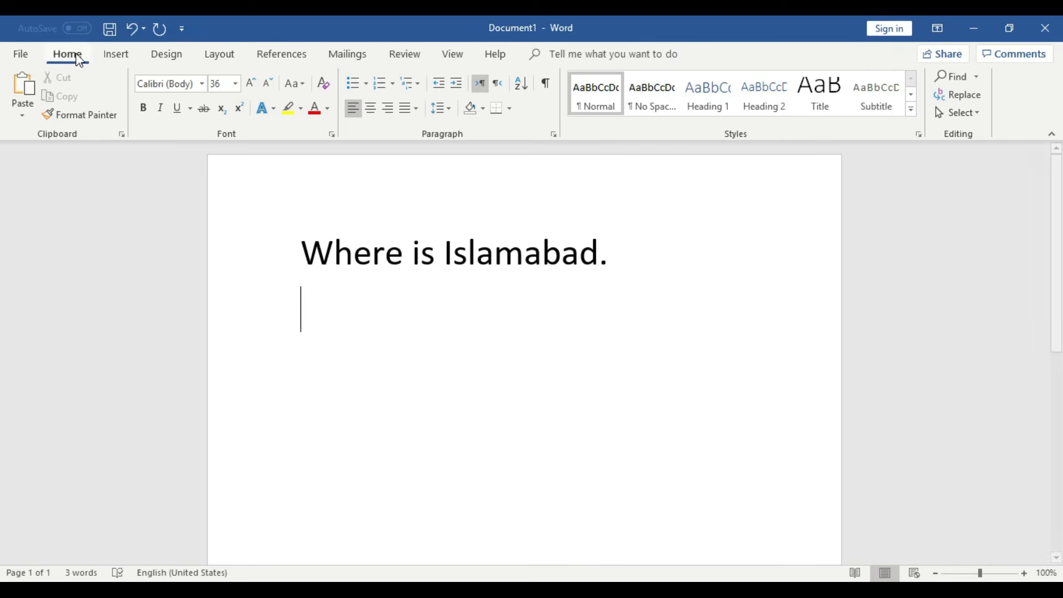
{"action": "left_click", "coordinate": [353, 83]}
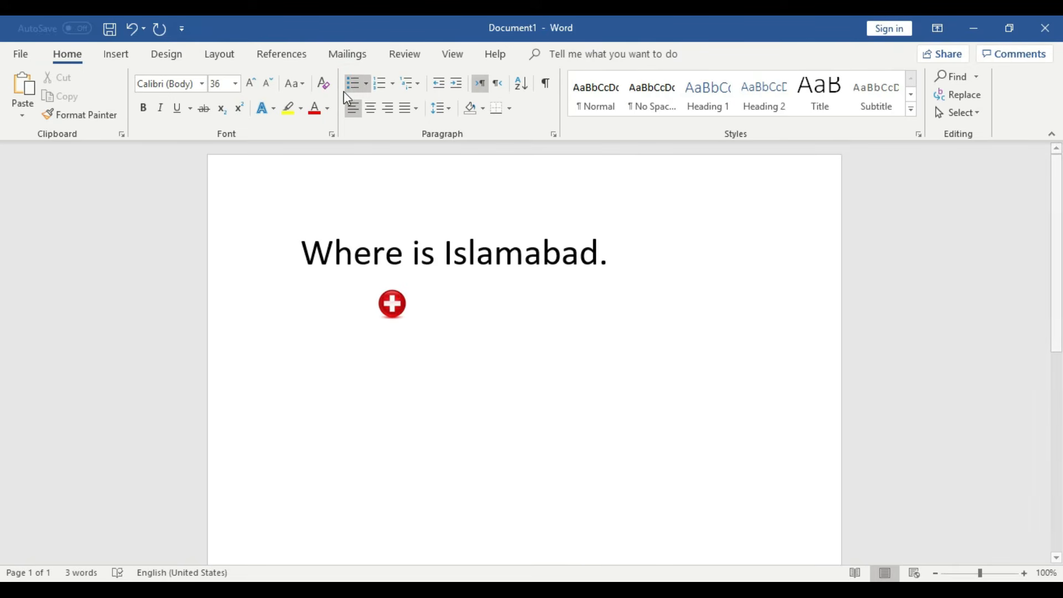
- Start a filled round-dot bulleted list at level 1 below the heading
{"action": "left_click", "coordinate": [437, 303]}
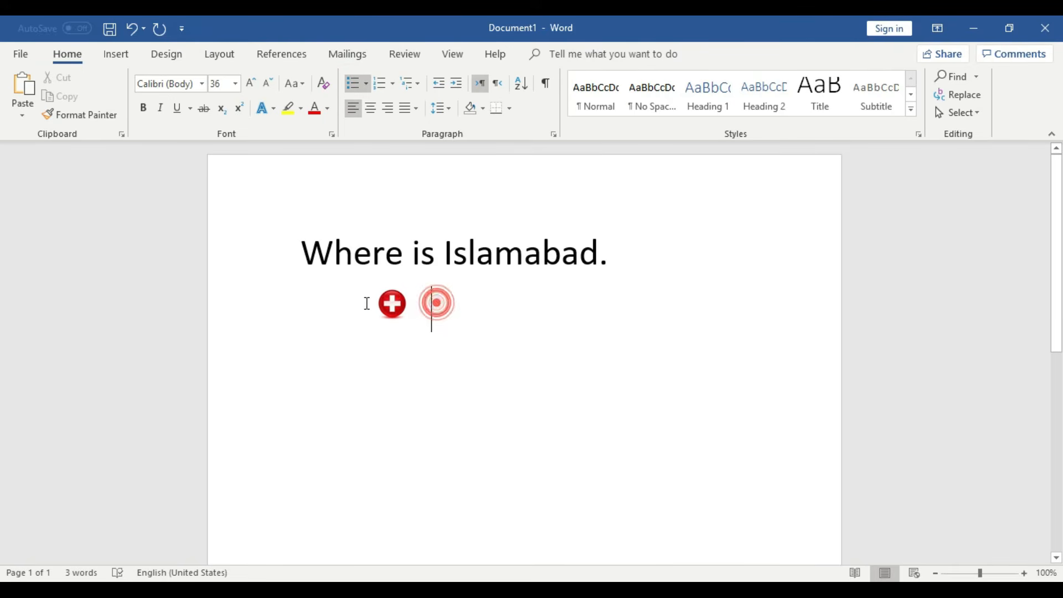
{"action": "left_click", "coordinate": [368, 83]}
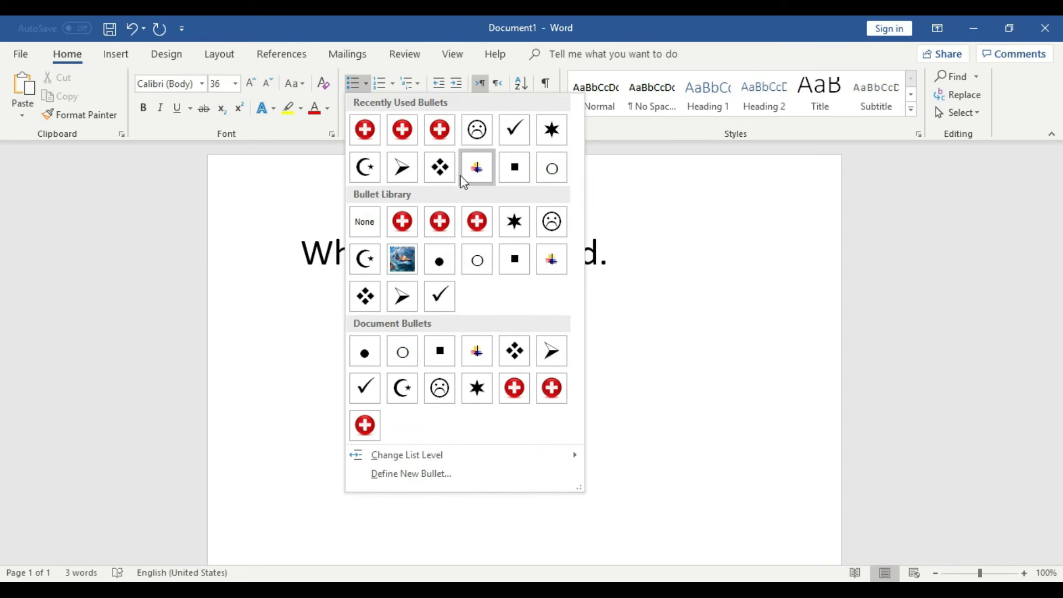
{"action": "left_click", "coordinate": [441, 263]}
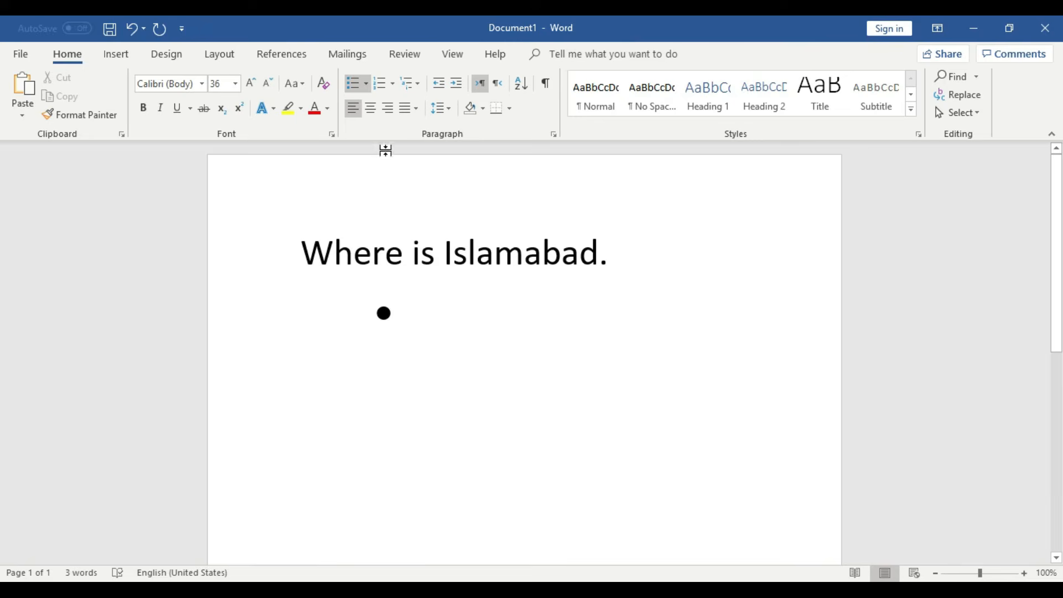
{"action": "left_click", "coordinate": [367, 84]}
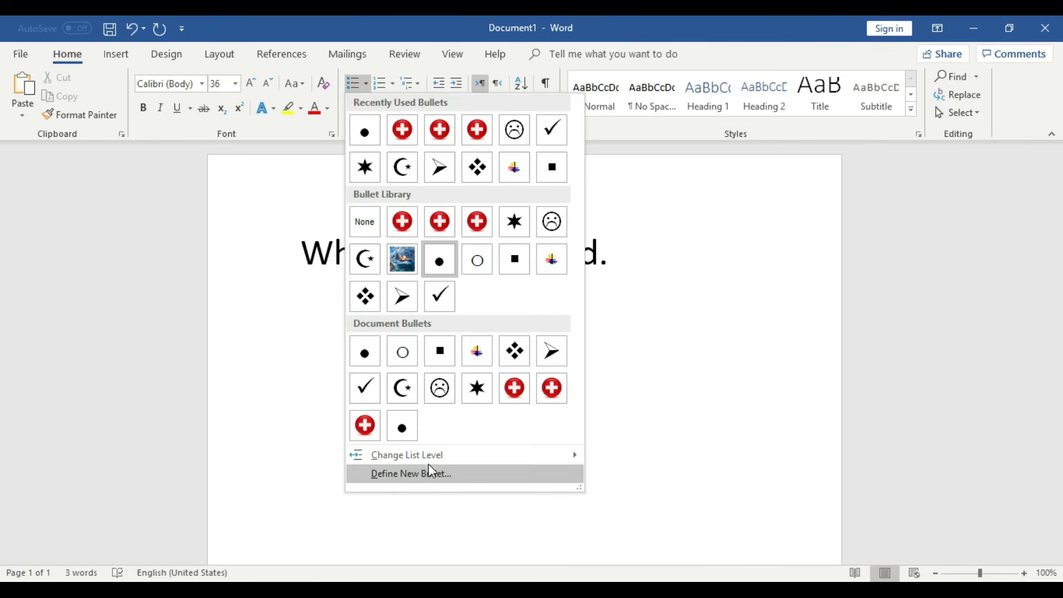
{"action": "mouse_move", "coordinate": [433, 459]}
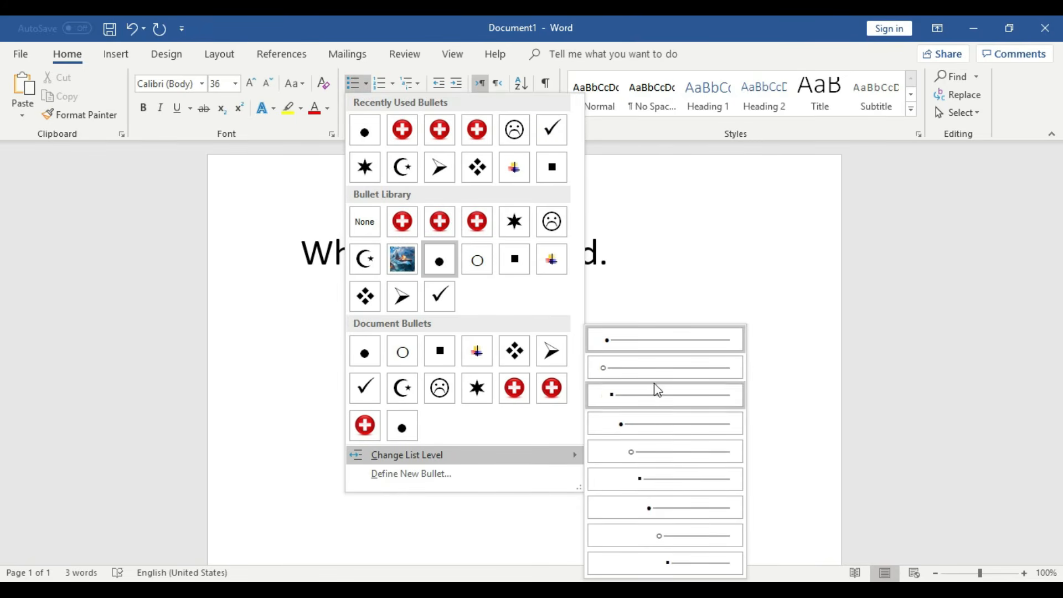
{"action": "left_click", "coordinate": [629, 344]}
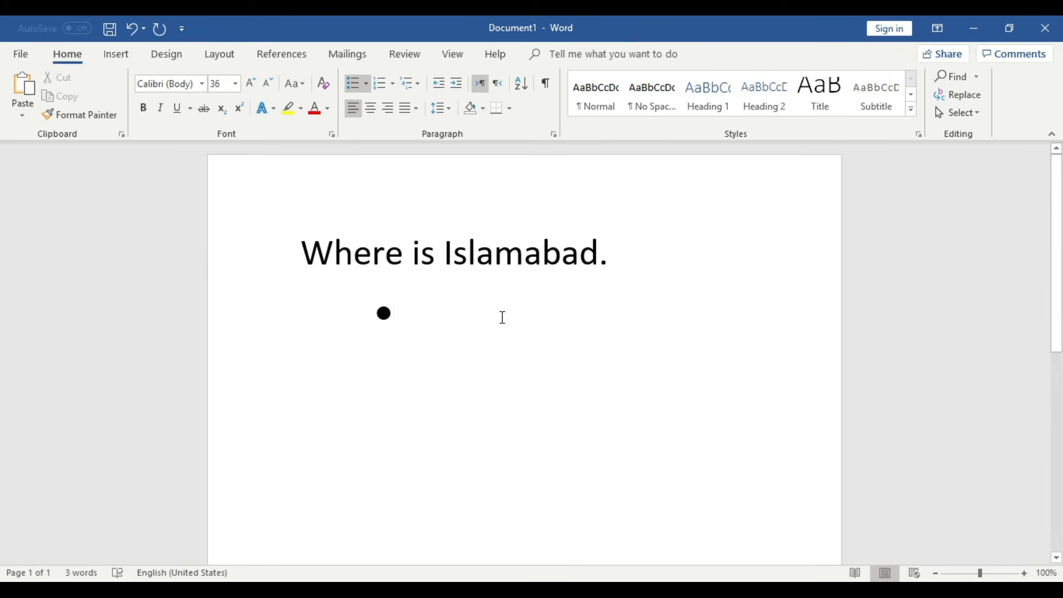
- Type the country bullets India, Pakistan, Iran and Iraq
{"action": "type", "text": "India"}
{"action": "key", "text": "Return"}
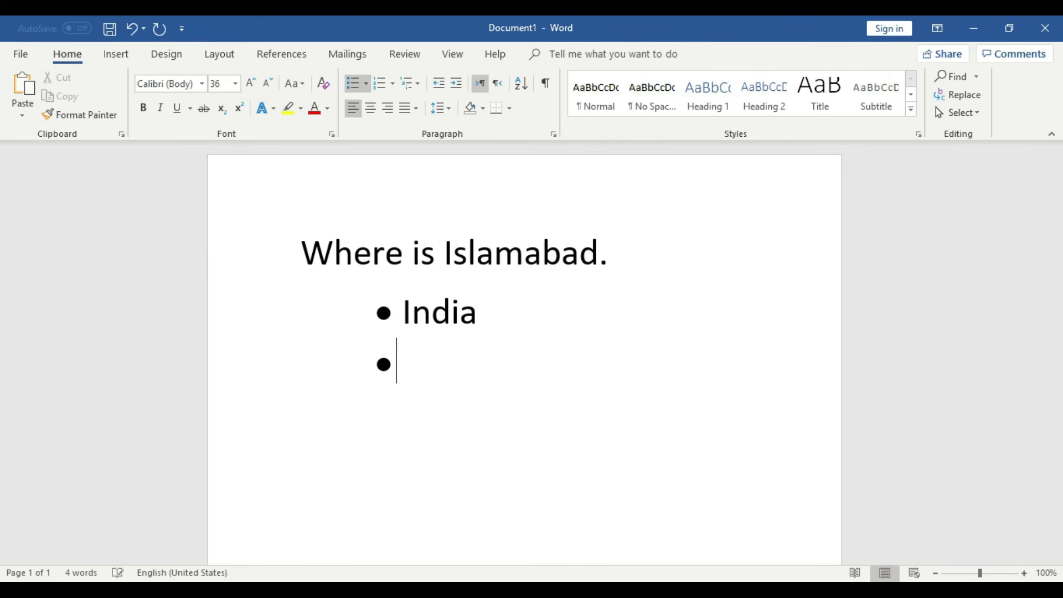
{"action": "type", "text": "Pakistan"}
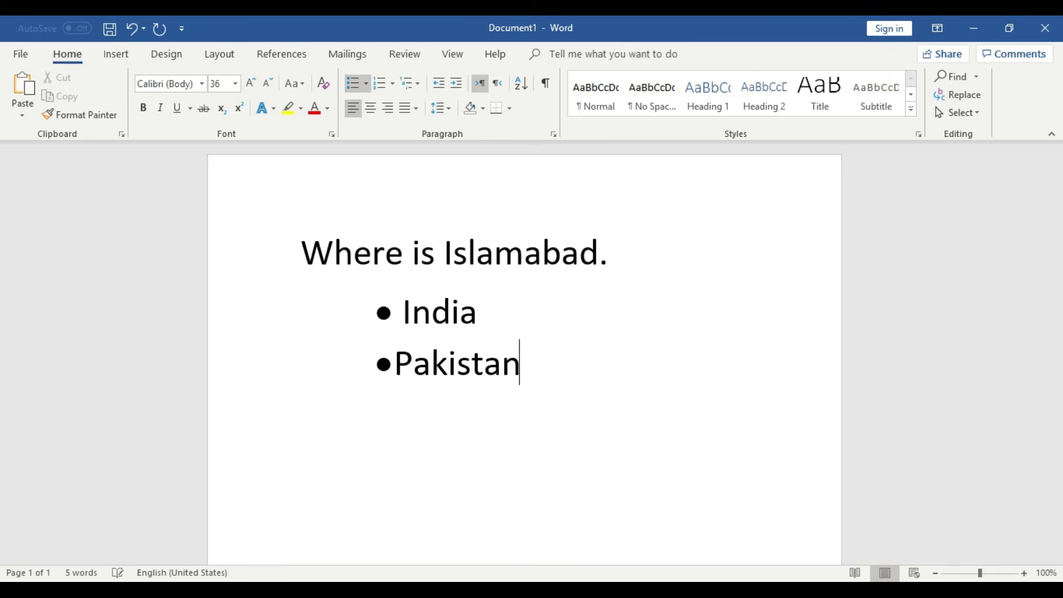
{"action": "key", "text": "Return"}
{"action": "type", "text": "Iran"}
{"action": "key", "text": "Return"}
{"action": "type", "text": "Iq"}
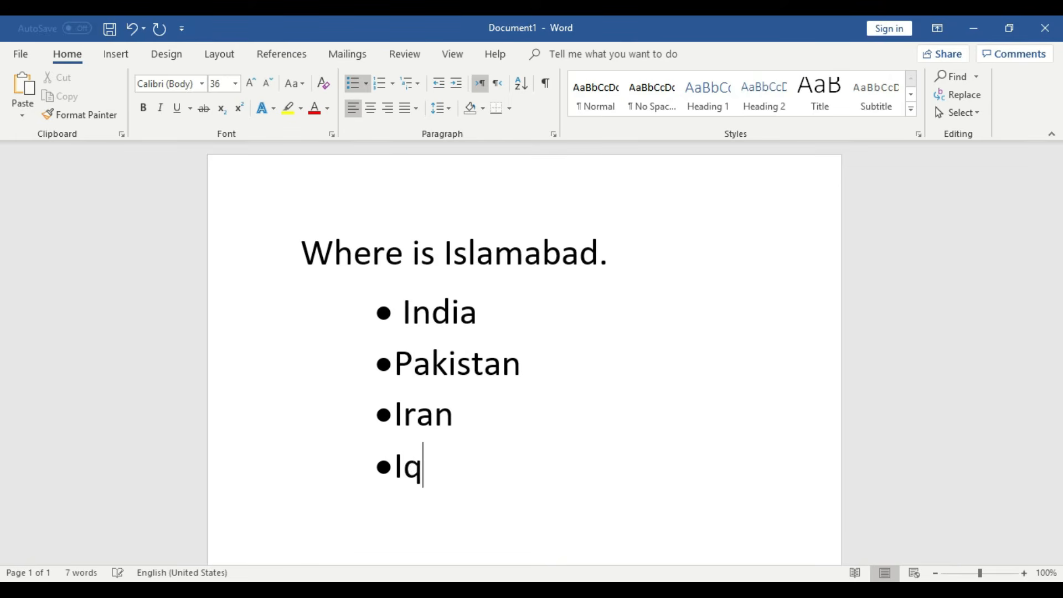
{"action": "key", "text": "BackSpace"}
{"action": "type", "text": "raq"}
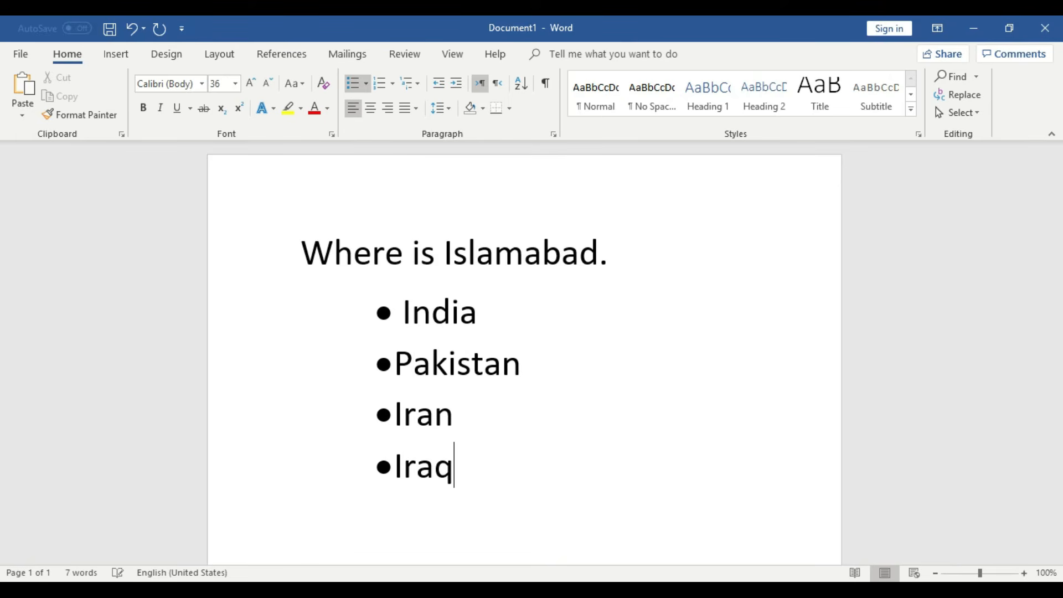
{"action": "left_click_drag", "start_coordinate": [492, 476], "coordinate": [291, 262]}
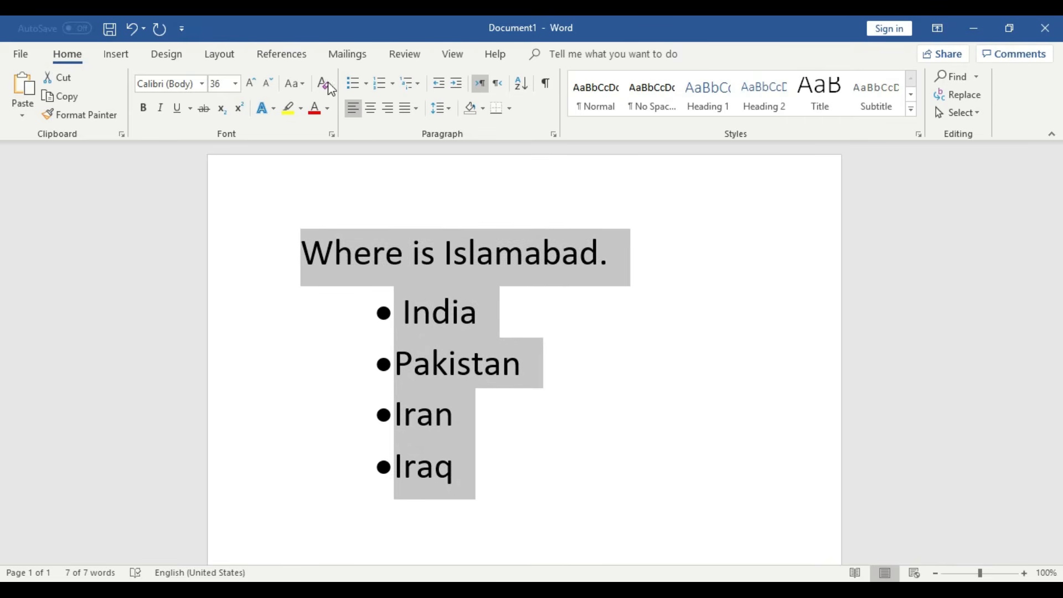
- Shrink the heading and country list from 36 to 20 point
{"action": "left_click", "coordinate": [271, 82]}
{"action": "left_click", "coordinate": [271, 82]}
{"action": "left_click", "coordinate": [270, 82]}
{"action": "left_click", "coordinate": [271, 82]}
{"action": "left_click", "coordinate": [271, 82]}
{"action": "left_click", "coordinate": [430, 294]}
{"action": "left_click_drag", "start_coordinate": [448, 382], "coordinate": [375, 275]}
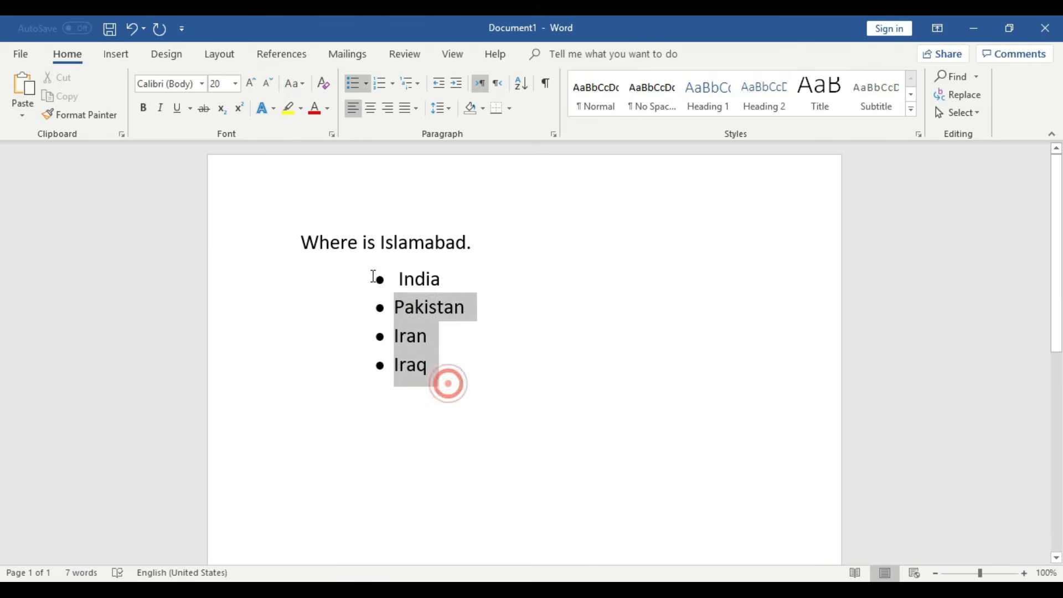
{"action": "left_click", "coordinate": [404, 370]}
{"action": "left_click", "coordinate": [398, 279]}
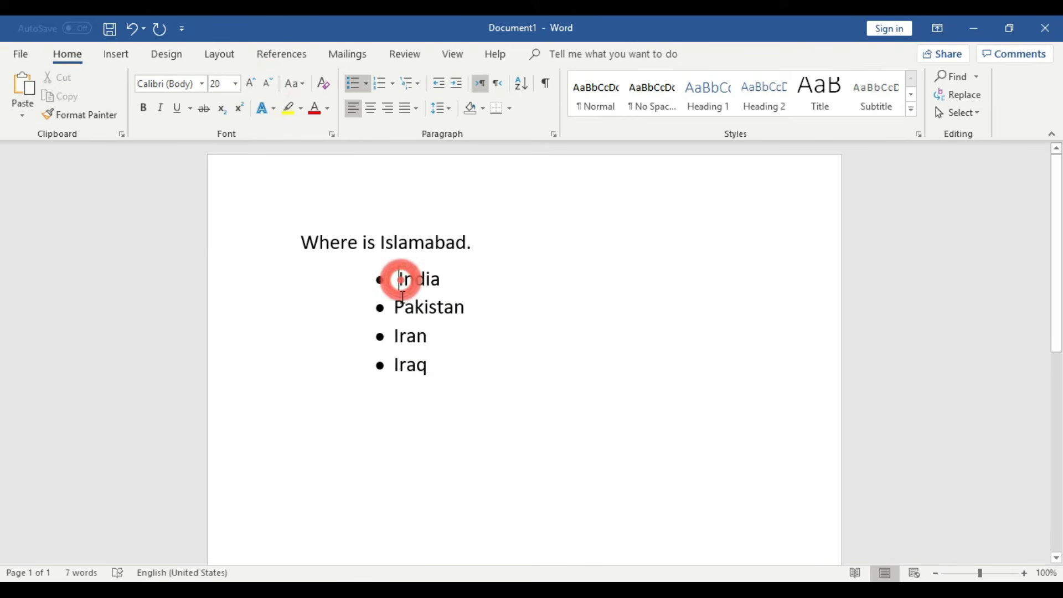
{"action": "left_click", "coordinate": [437, 373], "text": "shift"}
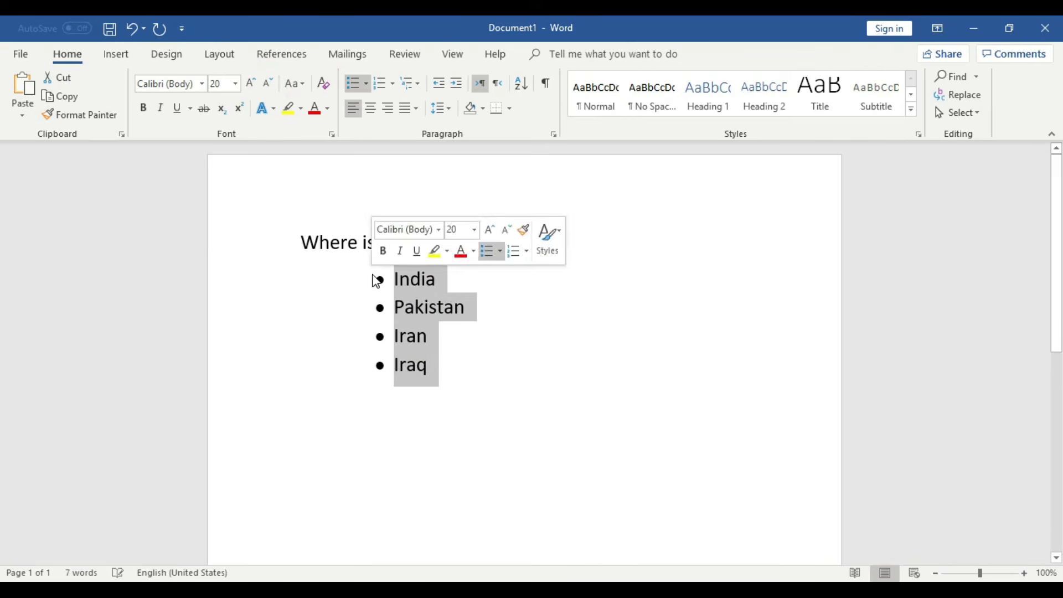
- Try centered and right bullet alignment in Define New Bullet, then keep left alignment
{"action": "left_click", "coordinate": [366, 85]}
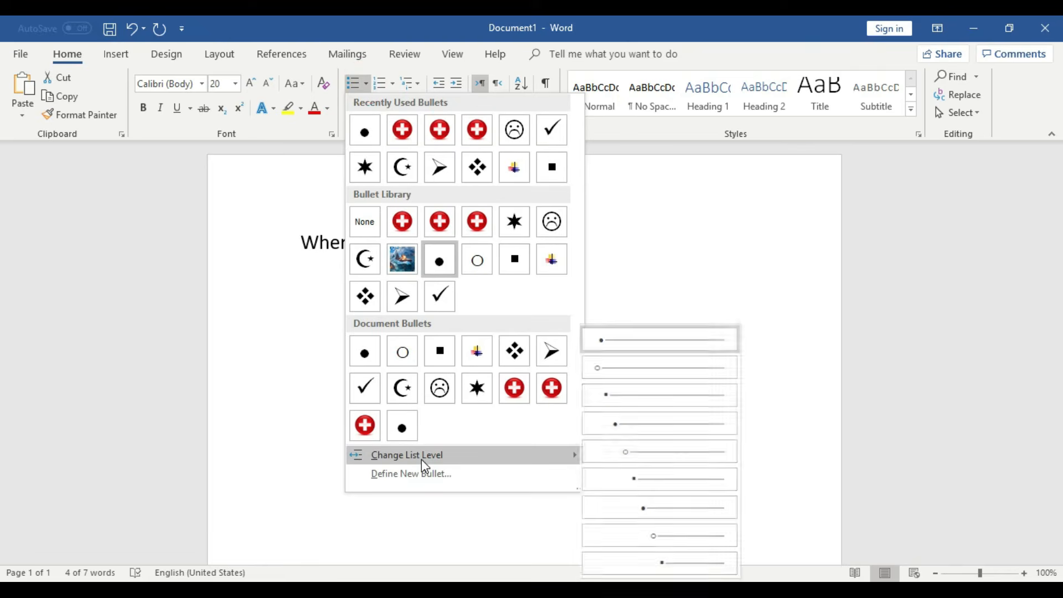
{"action": "left_click", "coordinate": [429, 478]}
{"action": "left_click", "coordinate": [676, 271]}
{"action": "left_click", "coordinate": [643, 295]}
{"action": "left_click", "coordinate": [643, 271]}
{"action": "left_click", "coordinate": [643, 305]}
{"action": "left_click", "coordinate": [641, 273]}
{"action": "left_click", "coordinate": [634, 282]}
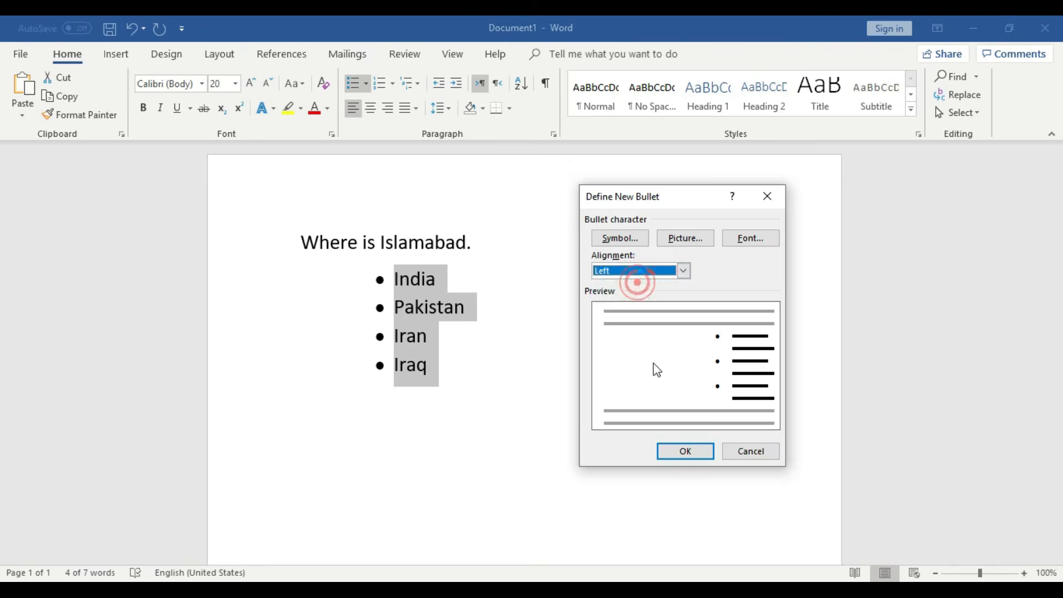
{"action": "left_click", "coordinate": [690, 447]}
{"action": "left_click", "coordinate": [380, 277]}
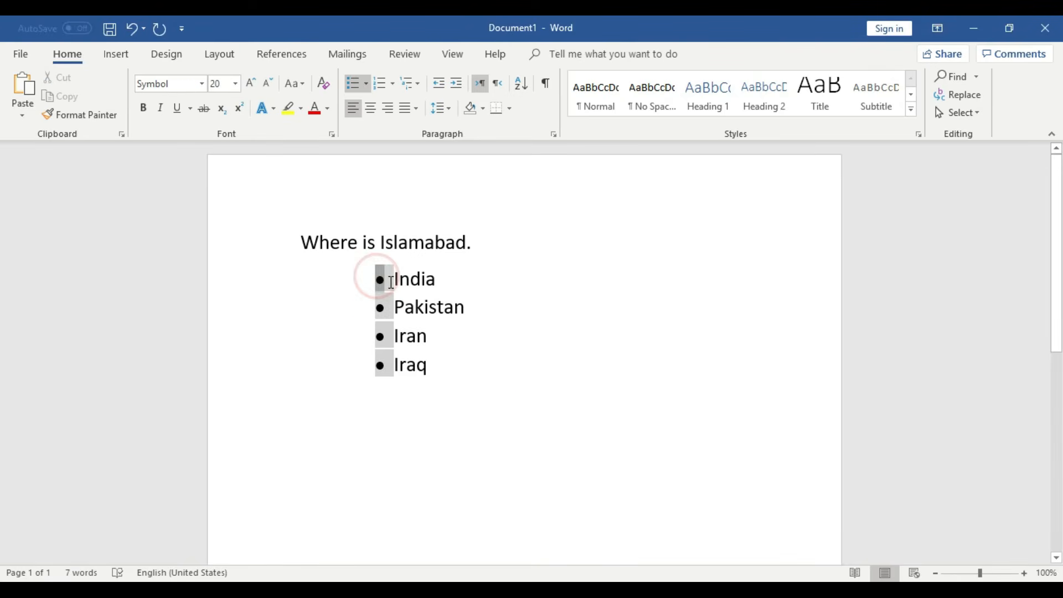
{"action": "left_click", "coordinate": [390, 281]}
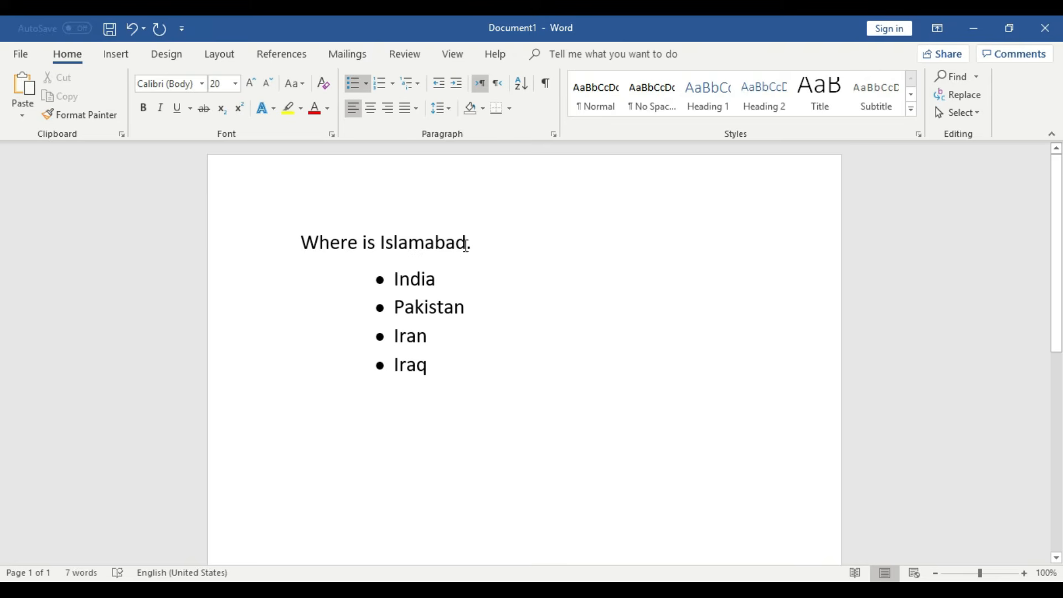
{"action": "left_click", "coordinate": [447, 366]}
- End the list and type the plain heading 'Where is Karachi.' on a new line
{"action": "key", "text": "Return"}
{"action": "key", "text": "Return"}
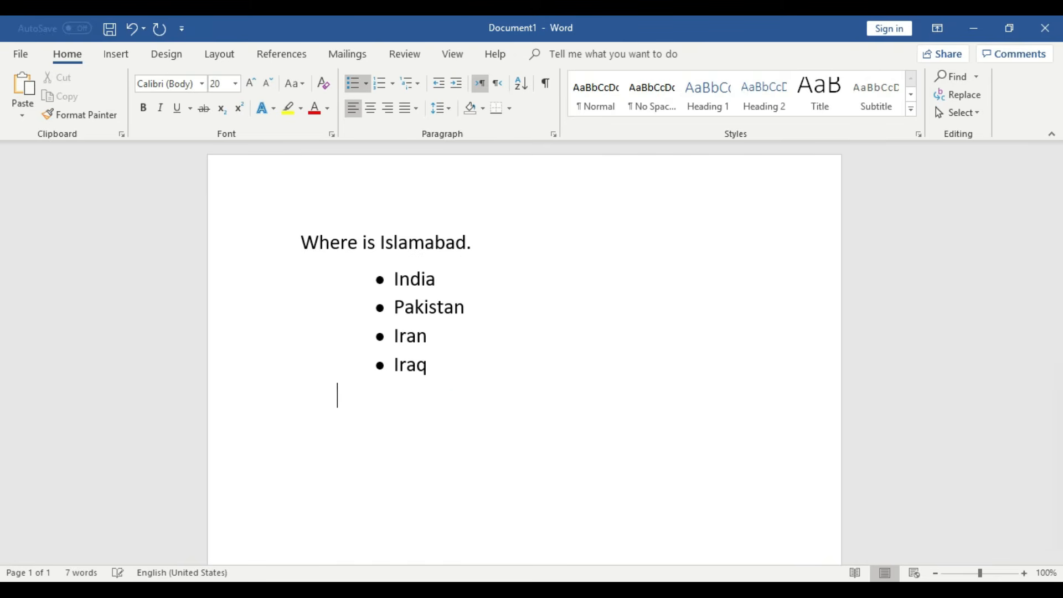
{"action": "key", "text": "BackSpace"}
{"action": "type", "text": "Wher"}
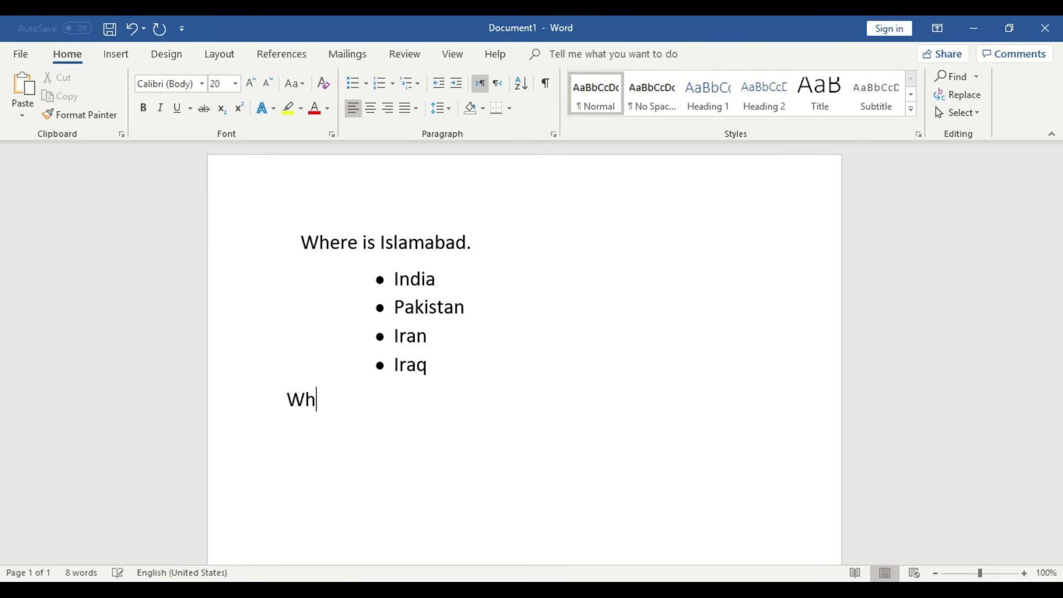
{"action": "key", "text": "BackSpace"}
{"action": "type", "text": "er"}
{"action": "key", "text": "BackSpace"}
{"action": "key", "text": "BackSpace"}
{"action": "key", "text": "BackSpace"}
{"action": "type", "text": "ere is Karachi"}
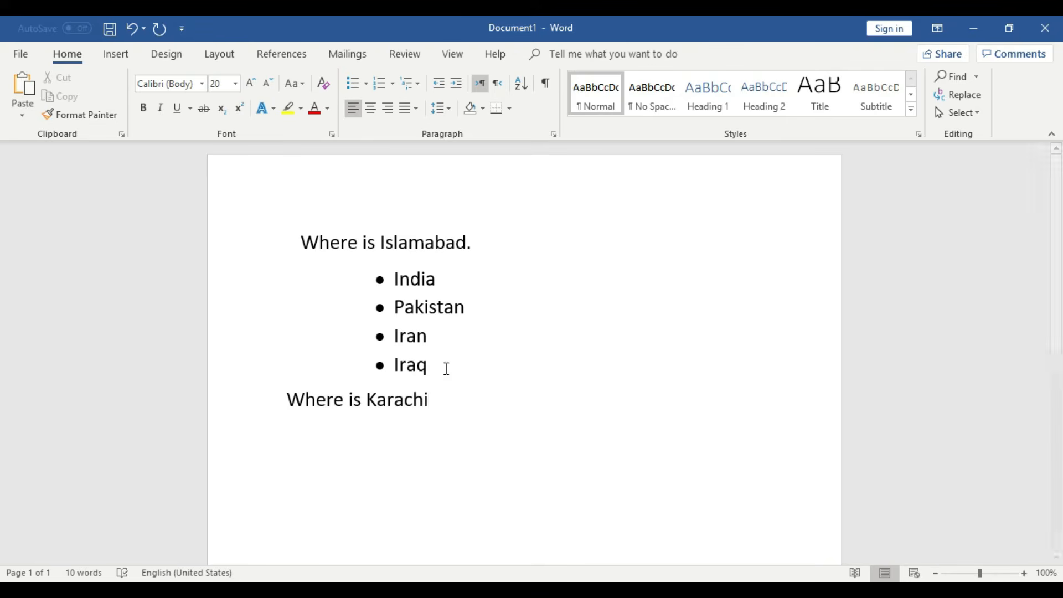
{"action": "left_click", "coordinate": [287, 391]}
{"action": "left_click", "coordinate": [447, 399]}
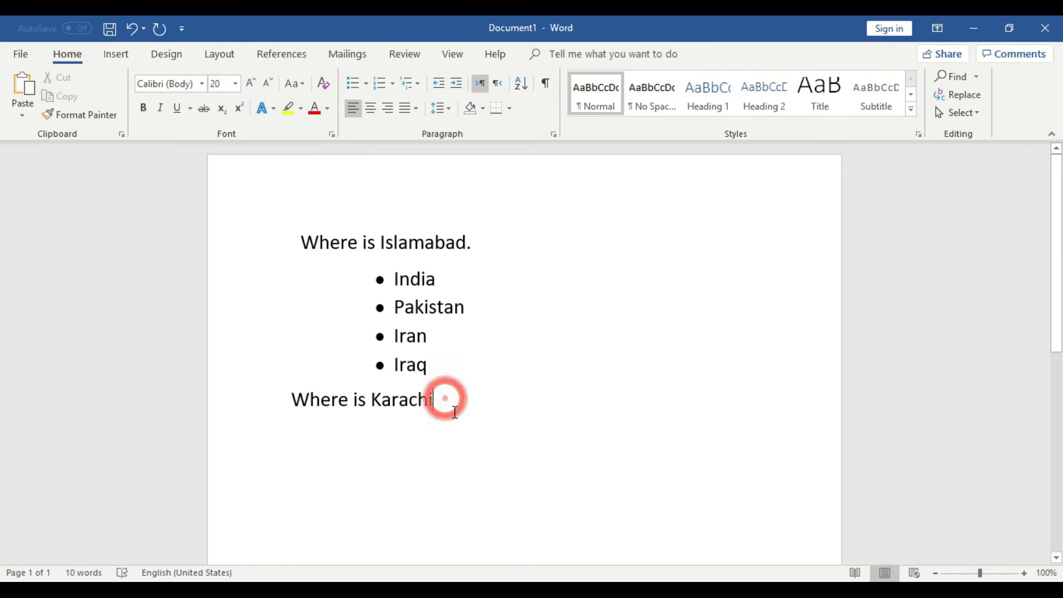
{"action": "type", "text": "."}
{"action": "key", "text": "Return"}
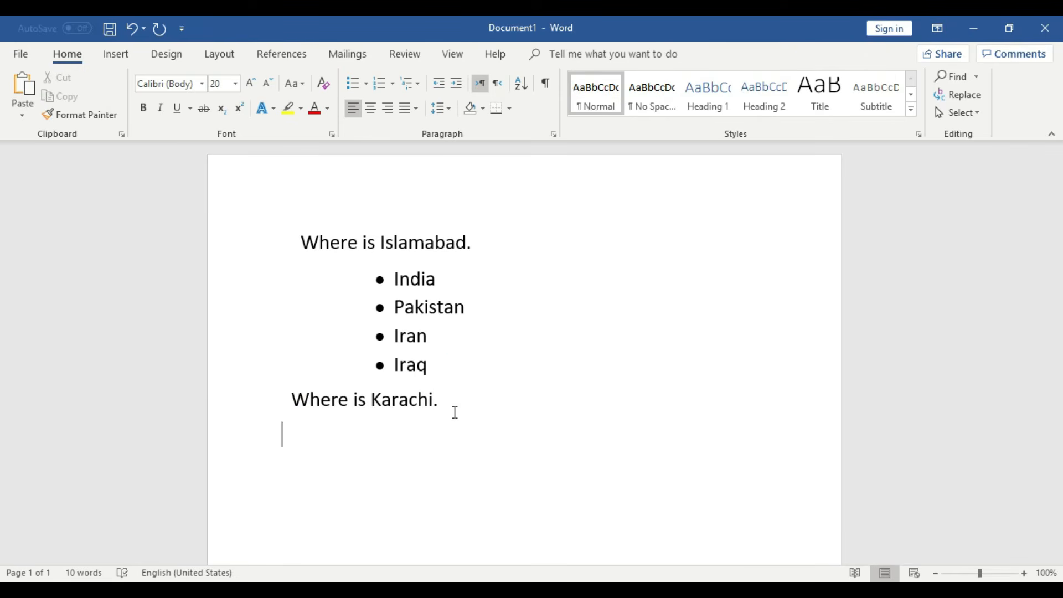
- List Indai, Paksitan, Iran and Japan on separate lines below the heading
{"action": "type", "text": "Indai"}
{"action": "key", "text": "Return"}
{"action": "type", "text": "Paksitan"}
{"action": "key", "text": "Return"}
{"action": "type", "text": "Iran"}
{"action": "key", "text": "Return"}
{"action": "type", "text": "Japan"}
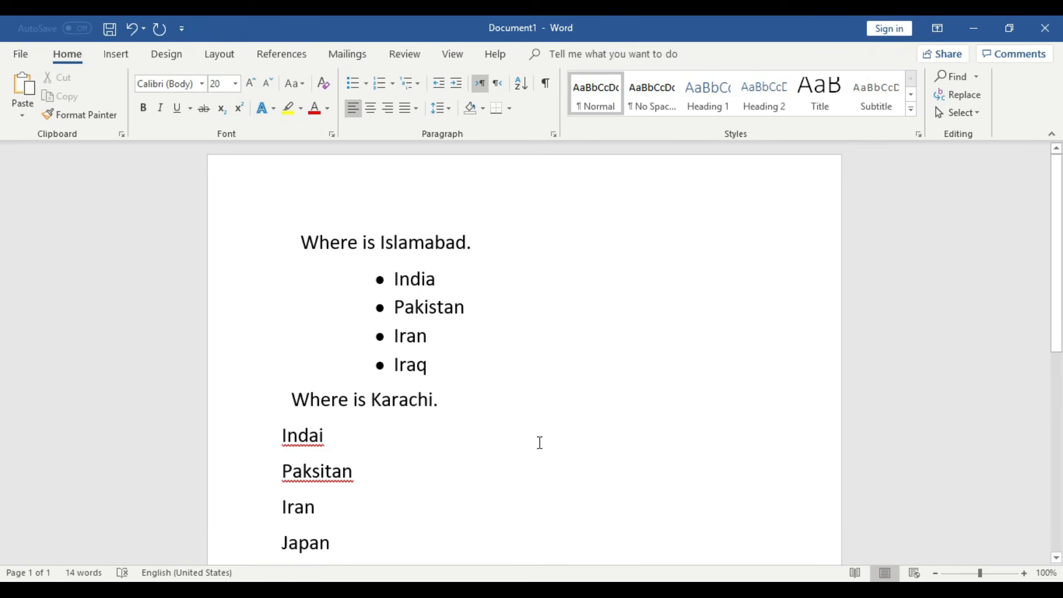
- Correct the misspellings to Indian and Pakistan, then select the four names
{"action": "scroll", "coordinate": [549, 441], "scroll_direction": "down", "scroll_amount": 1}
{"action": "left_click", "coordinate": [328, 396]}
{"action": "type", "text": "n"}
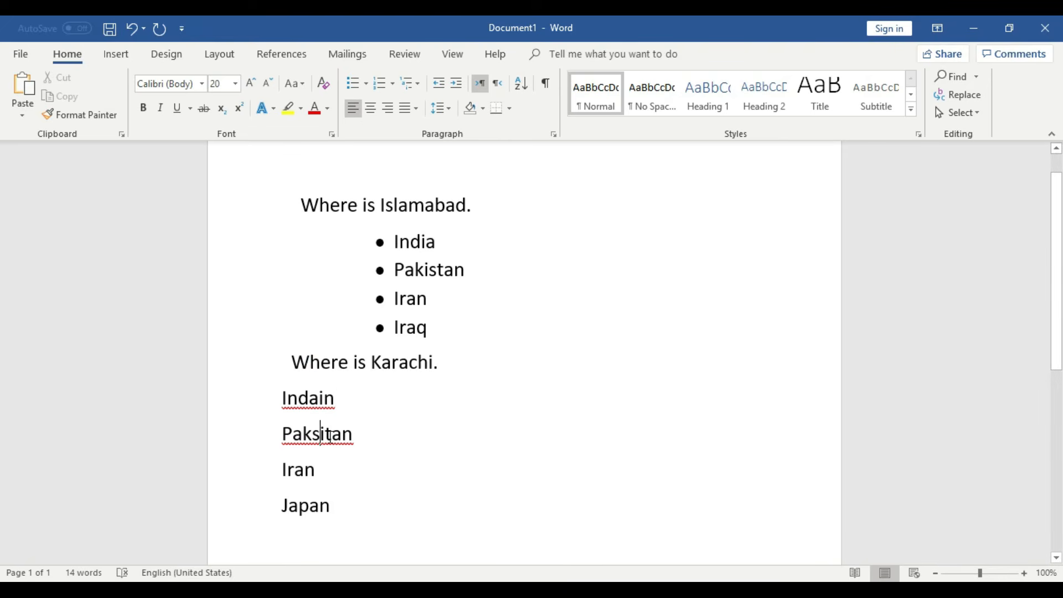
{"action": "right_click", "coordinate": [330, 436]}
{"action": "left_click", "coordinate": [401, 264]}
{"action": "right_click", "coordinate": [311, 400]}
{"action": "left_click", "coordinate": [376, 217]}
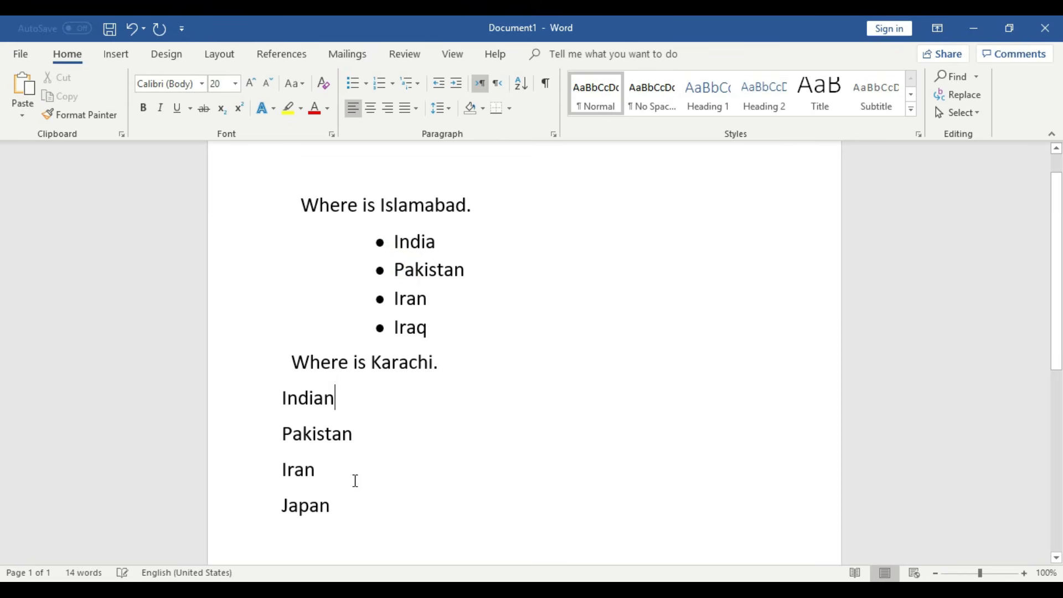
{"action": "left_click_drag", "start_coordinate": [338, 507], "coordinate": [280, 397]}
{"action": "left_click", "coordinate": [367, 86]}
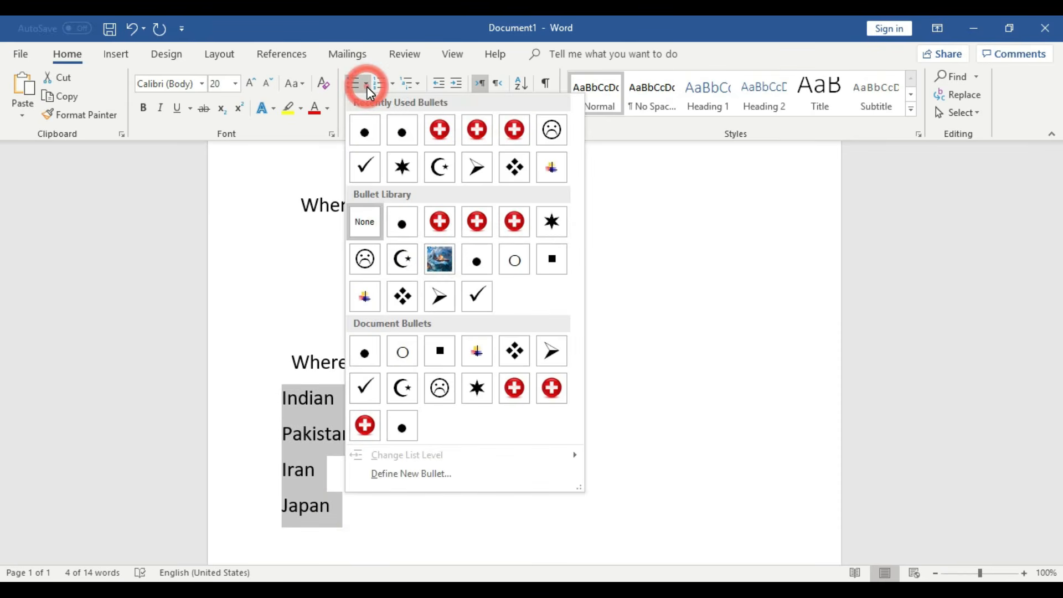
- Apply the check-mark bullet to the four Karachi answers: Indian, Pakistan, Iran and Japan
{"action": "left_click", "coordinate": [361, 172]}
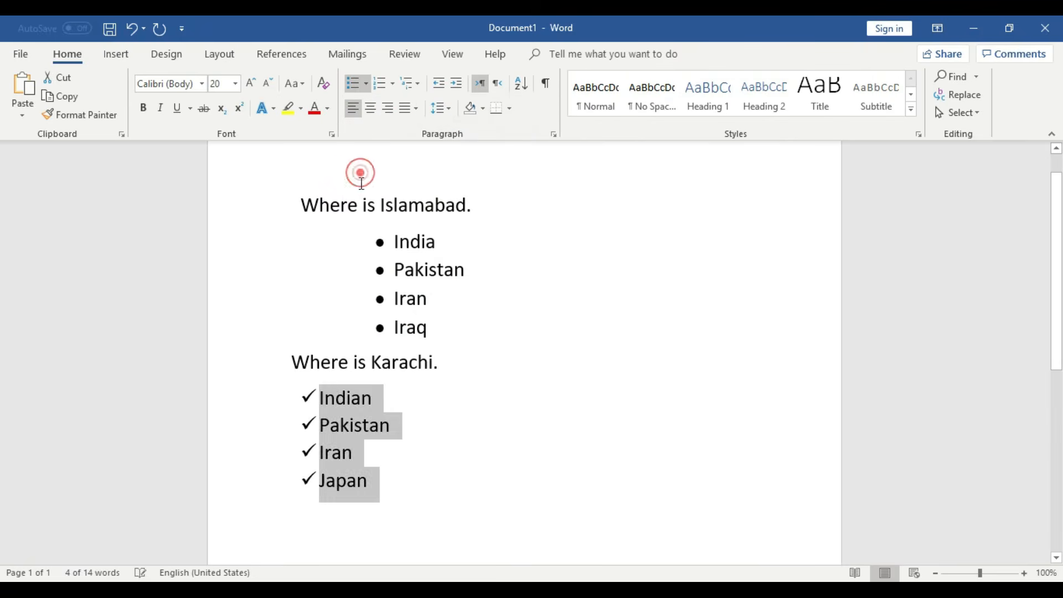
{"action": "left_click", "coordinate": [444, 434]}
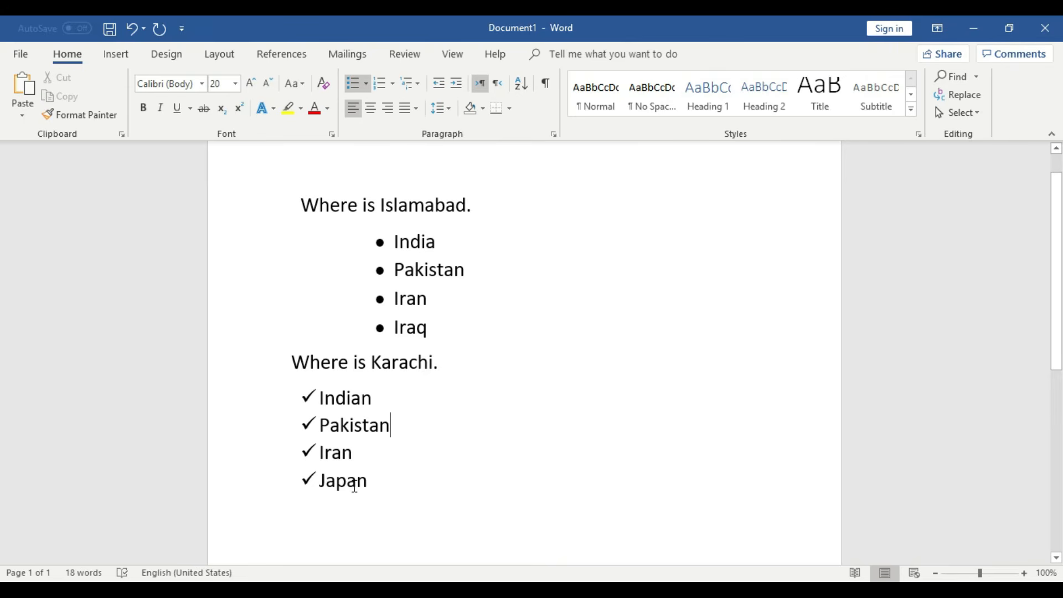
{"action": "scroll", "coordinate": [354, 487], "scroll_direction": "down", "scroll_amount": 2}
{"action": "scroll", "coordinate": [354, 487], "scroll_direction": "up", "scroll_amount": 2}
{"action": "scroll", "coordinate": [373, 435], "scroll_direction": "down", "scroll_amount": 3}
{"action": "scroll", "coordinate": [390, 352], "scroll_direction": "up", "scroll_amount": 1}
{"action": "scroll", "coordinate": [389, 354], "scroll_direction": "down", "scroll_amount": 2}
- Add an unbulleted 'Four Fruits Names' heading below Japan, correcting the 'Foure' typo
{"action": "left_click", "coordinate": [389, 336]}
{"action": "key", "text": "Return"}
{"action": "key", "text": "Return"}
{"action": "type", "text": "Ty"}
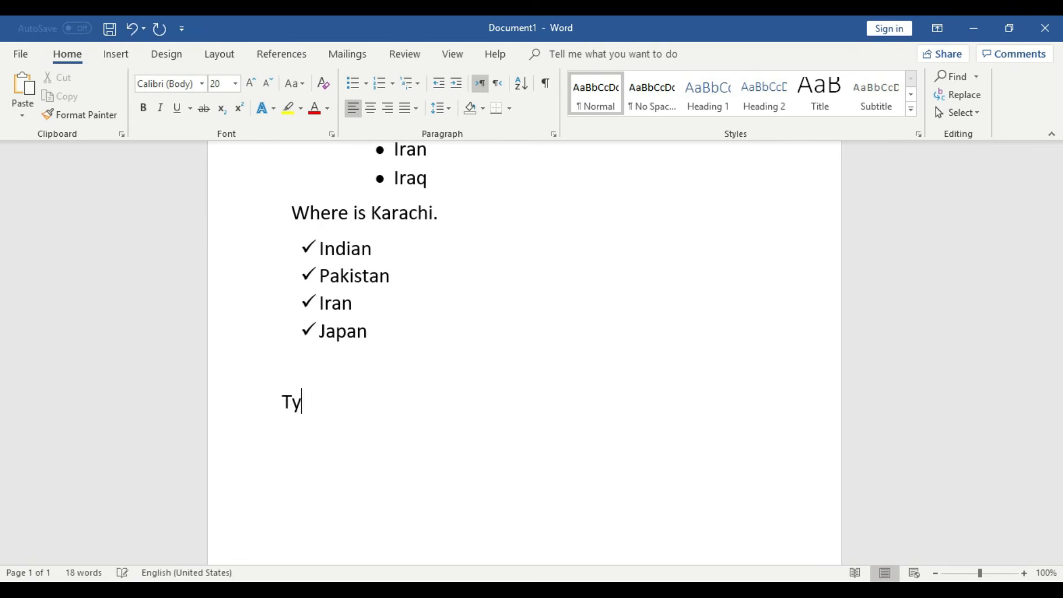
{"action": "key", "text": "BackSpace"}
{"action": "type", "text": "Foure Fr"}
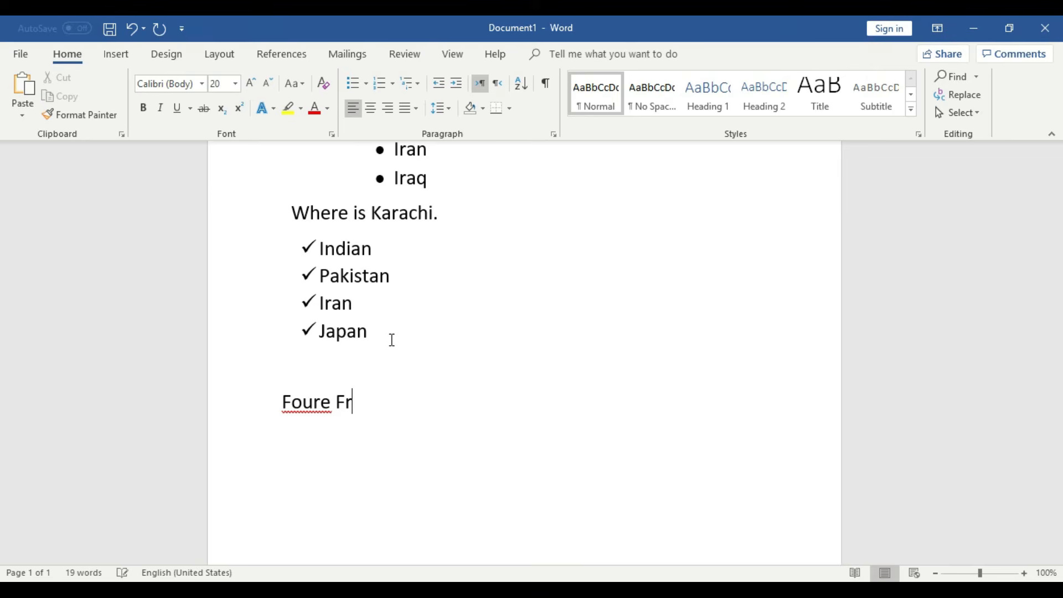
{"action": "type", "text": "uits Names"}
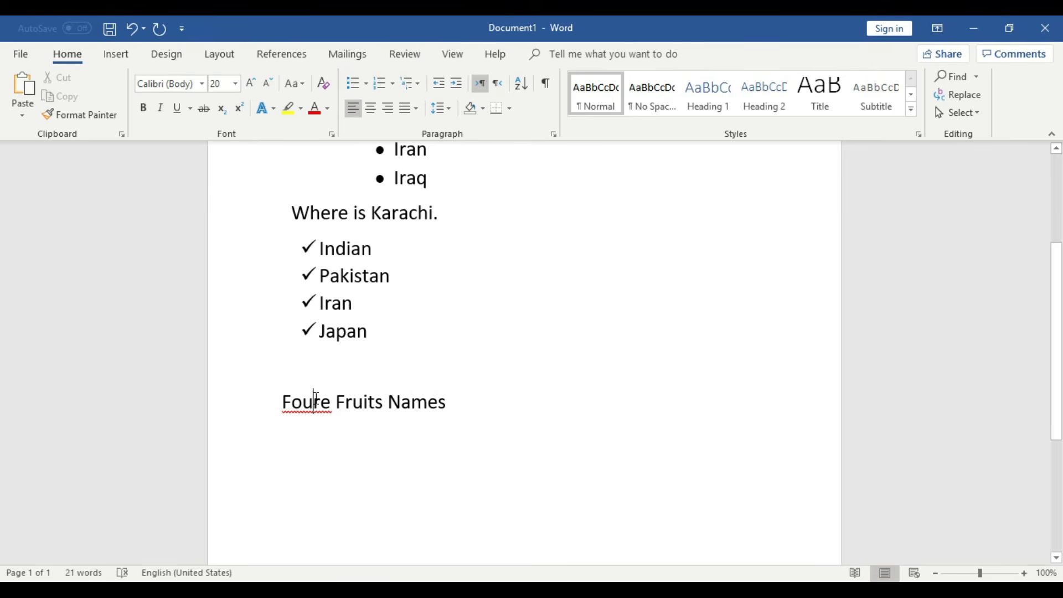
{"action": "right_click", "coordinate": [314, 399]}
{"action": "left_click", "coordinate": [380, 235]}
- List Apple, Banana and Graphs on separate lines under the fruits heading
{"action": "left_click", "coordinate": [480, 408]}
{"action": "key", "text": "Return"}
{"action": "type", "text": "Apple"}
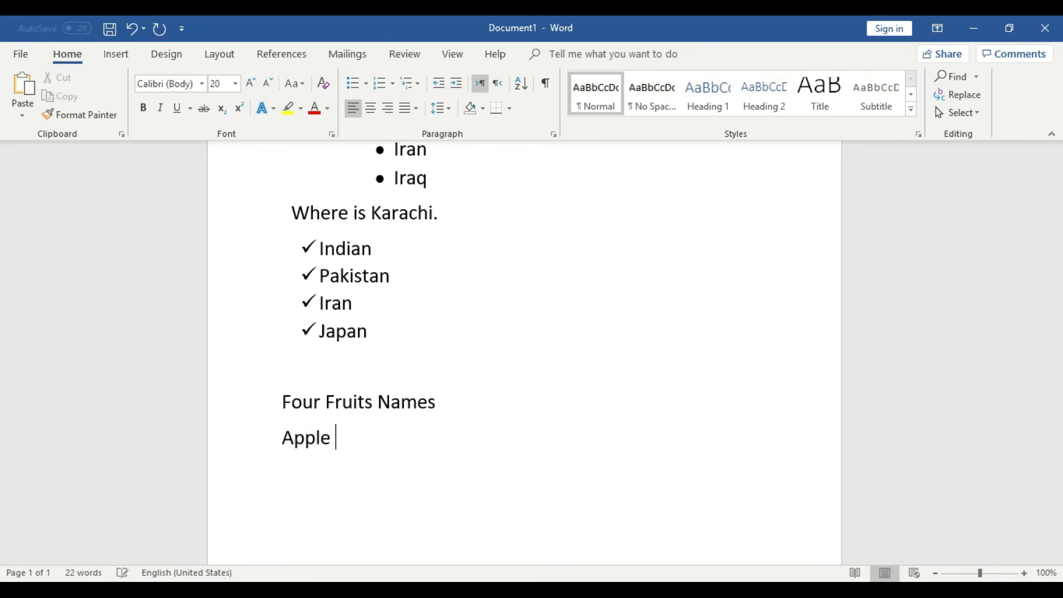
{"action": "key", "text": "BackSpace"}
{"action": "key", "text": "Return"}
{"action": "type", "text": "Banana"}
{"action": "key", "text": "Return"}
{"action": "type", "text": "Graphs"}
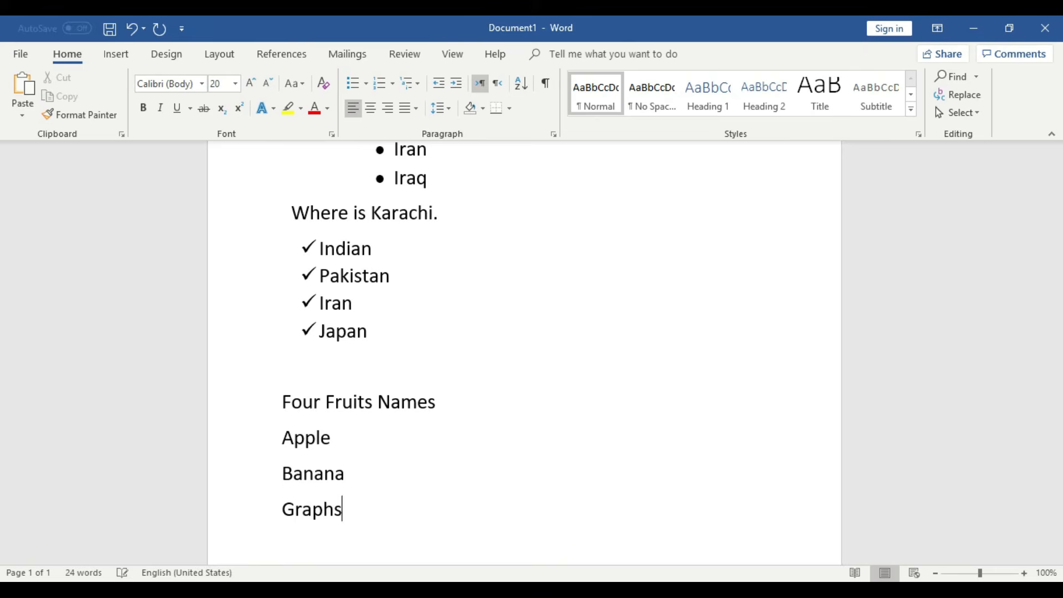
{"action": "key", "text": "Return"}
- Select the Apple, Banana and Graphs lines and bring up the bullet style choices
{"action": "scroll", "coordinate": [480, 407], "scroll_direction": "down", "scroll_amount": 2}
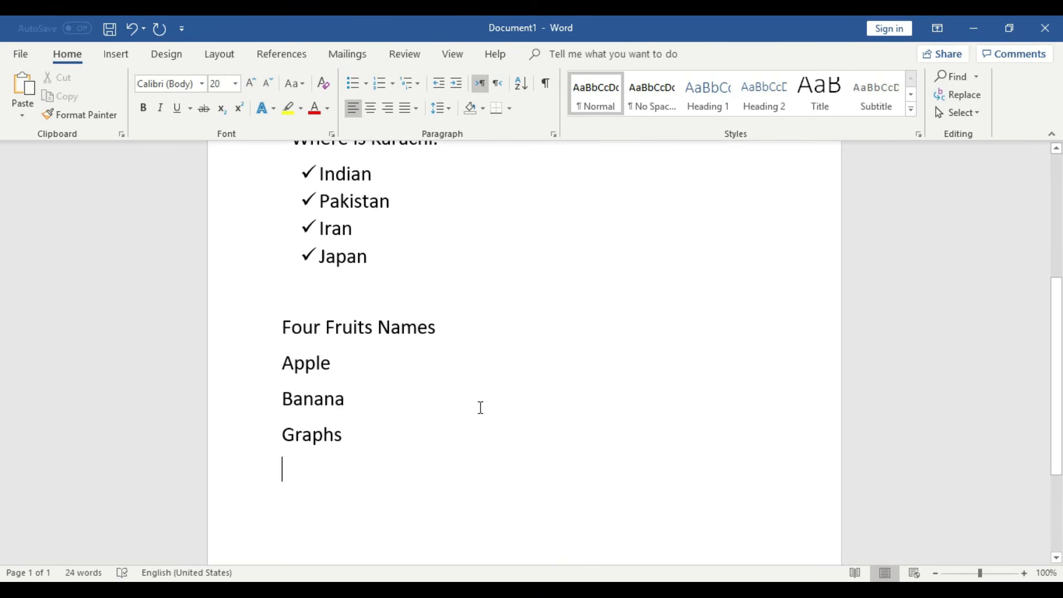
{"action": "left_click_drag", "start_coordinate": [355, 437], "coordinate": [282, 358]}
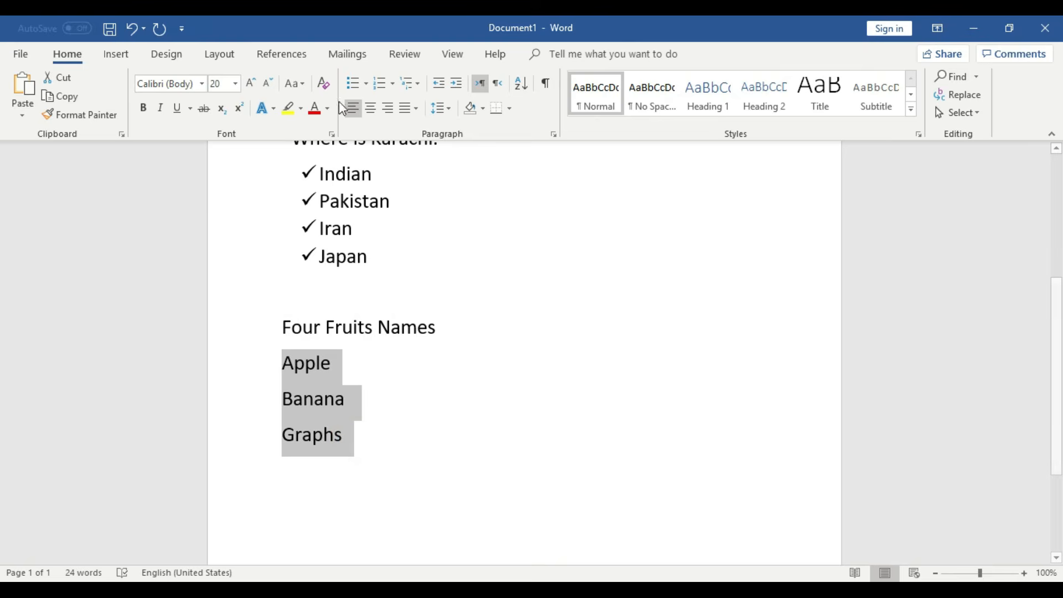
{"action": "left_click", "coordinate": [365, 83]}
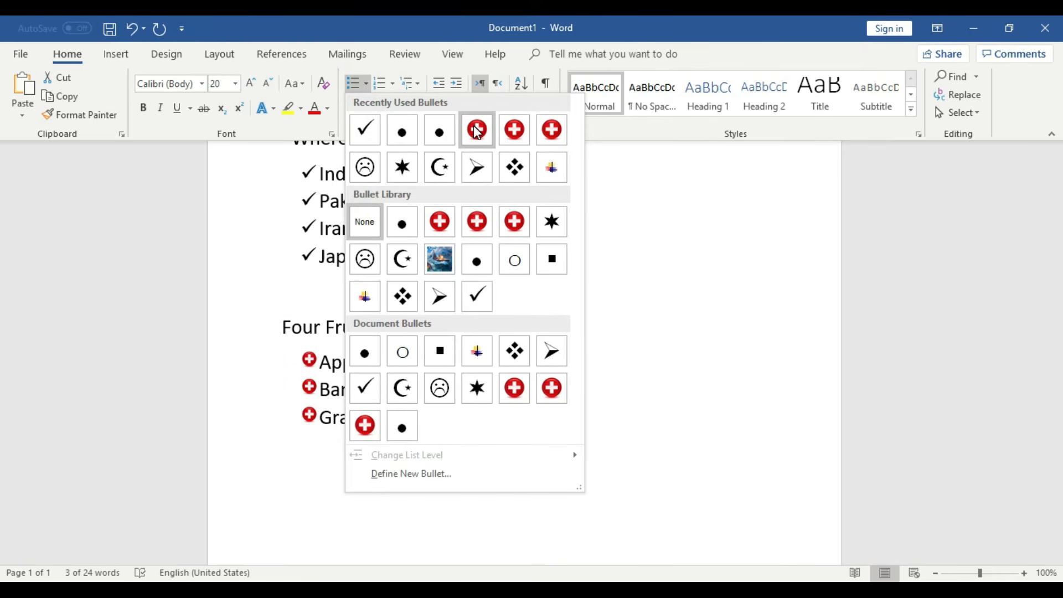
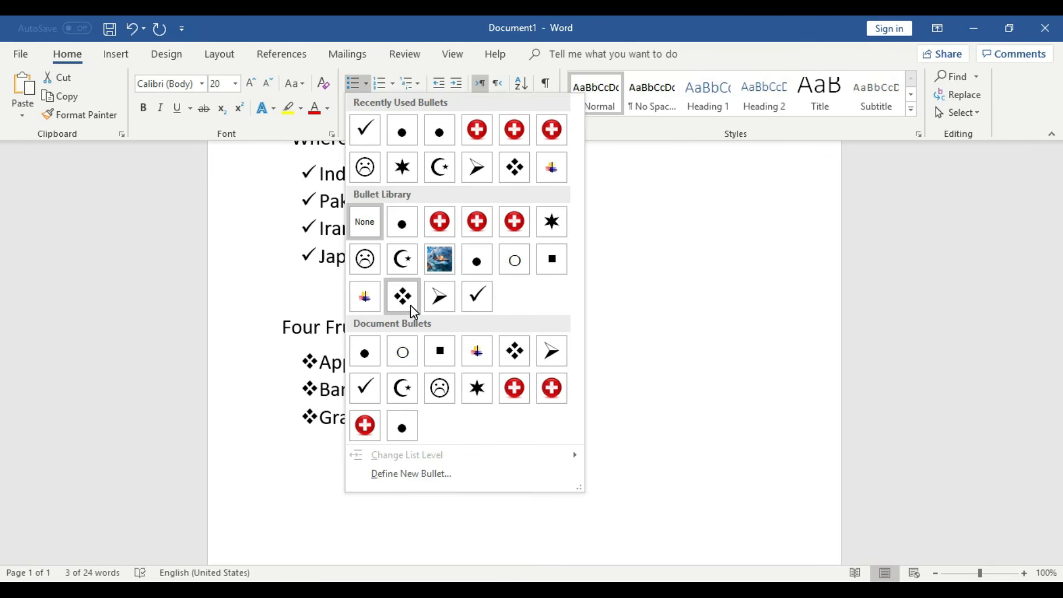
- Apply plain round bullets to the Apple, Banana and Graphs lines
{"action": "left_click", "coordinate": [406, 230]}
{"action": "left_click", "coordinate": [464, 418]}
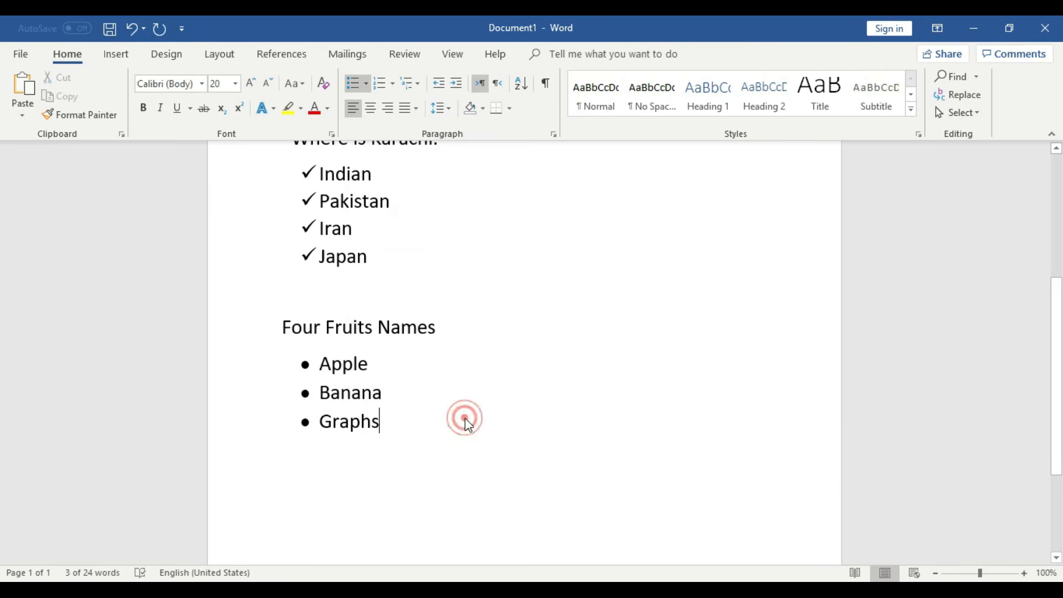
{"action": "scroll", "coordinate": [467, 418], "scroll_direction": "down", "scroll_amount": 1}
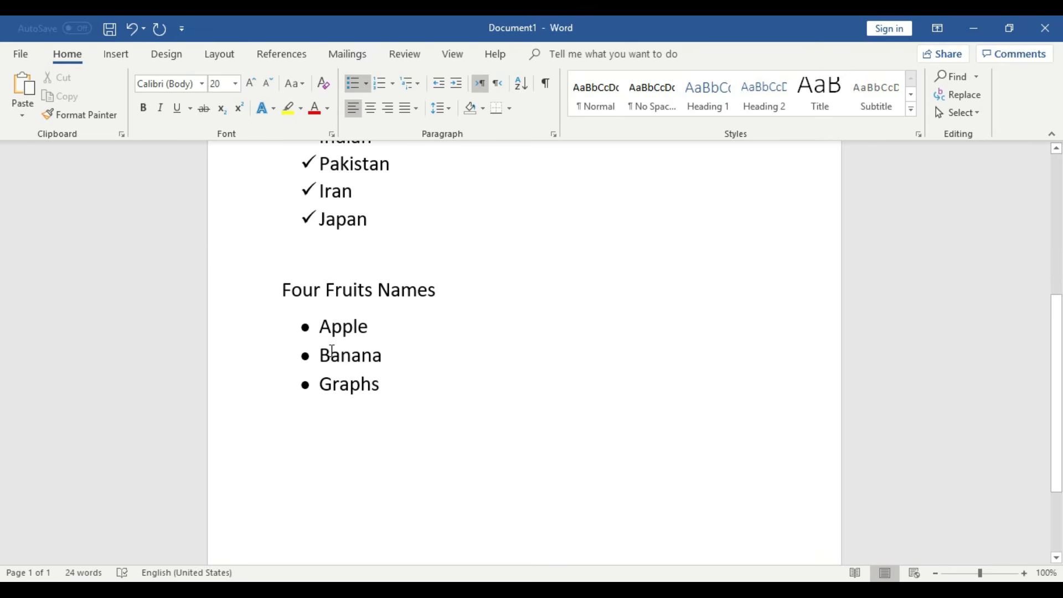
- Select the whole Banana line and reopen the bullet choices, leaving the custom bullet window unchanged
{"action": "left_click_drag", "start_coordinate": [393, 356], "coordinate": [326, 359]}
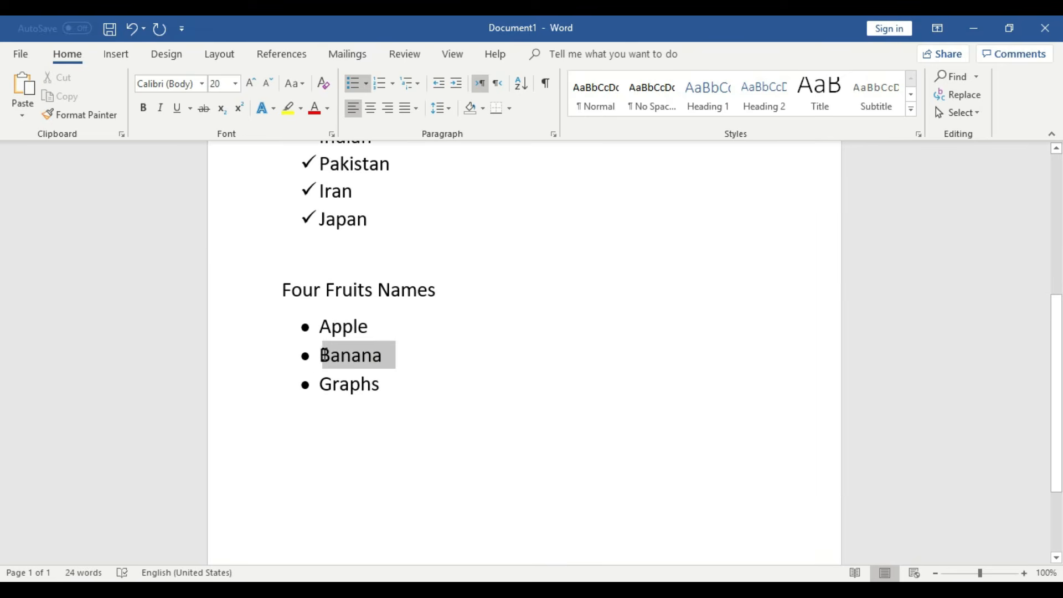
{"action": "left_click", "coordinate": [365, 84]}
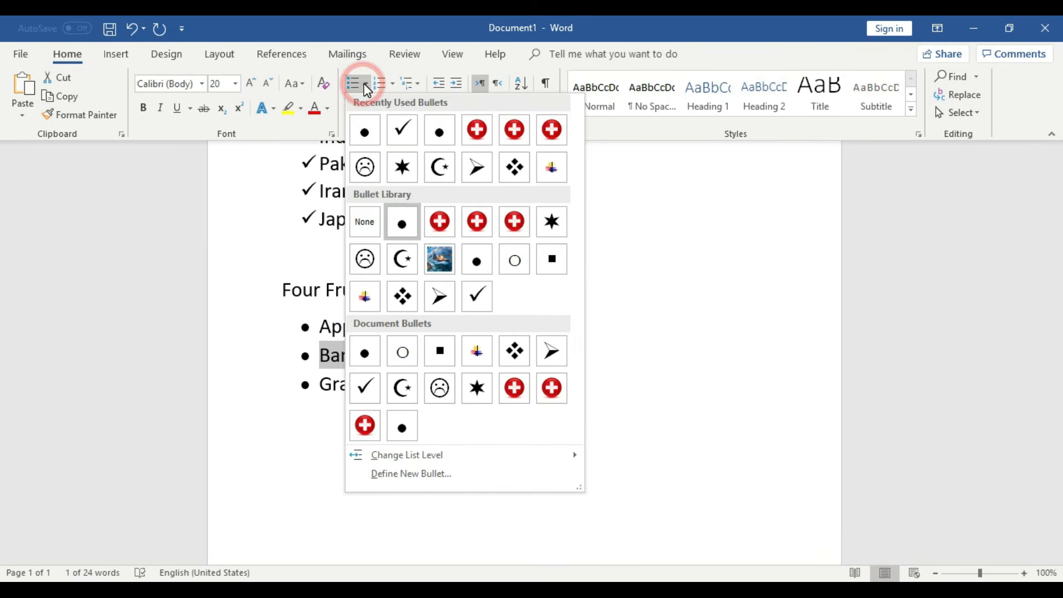
{"action": "left_click", "coordinate": [436, 473]}
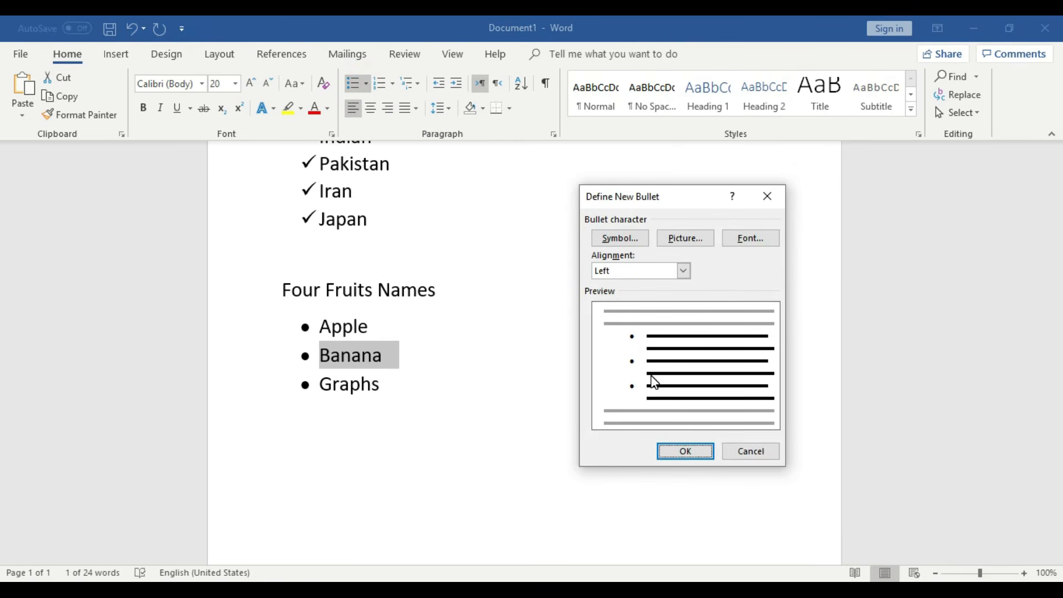
{"action": "left_click", "coordinate": [732, 456]}
{"action": "left_click", "coordinate": [373, 349]}
{"action": "left_click", "coordinate": [322, 354]}
{"action": "triple_click", "coordinate": [383, 354]}
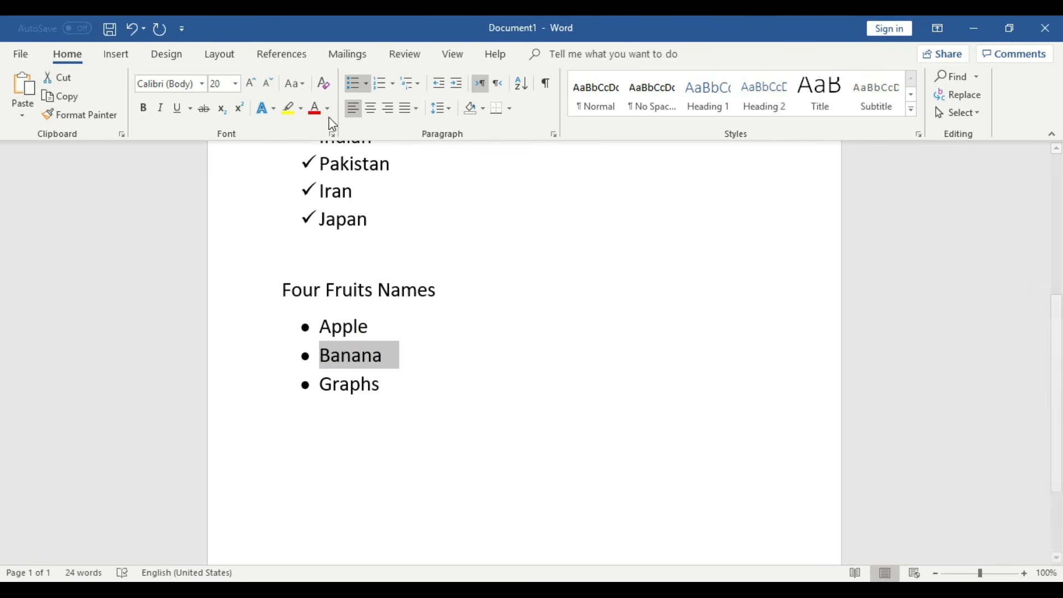
{"action": "left_click", "coordinate": [367, 84]}
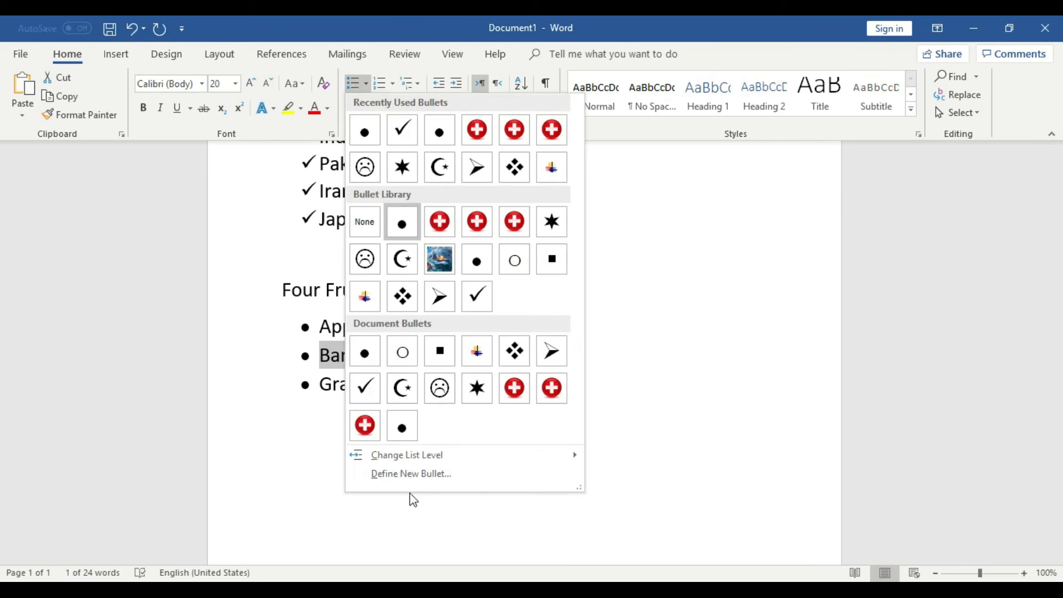
- Move Banana to list Level 2 with a hollow circle bullet, then return to the end of Graphs
{"action": "mouse_move", "coordinate": [421, 457]}
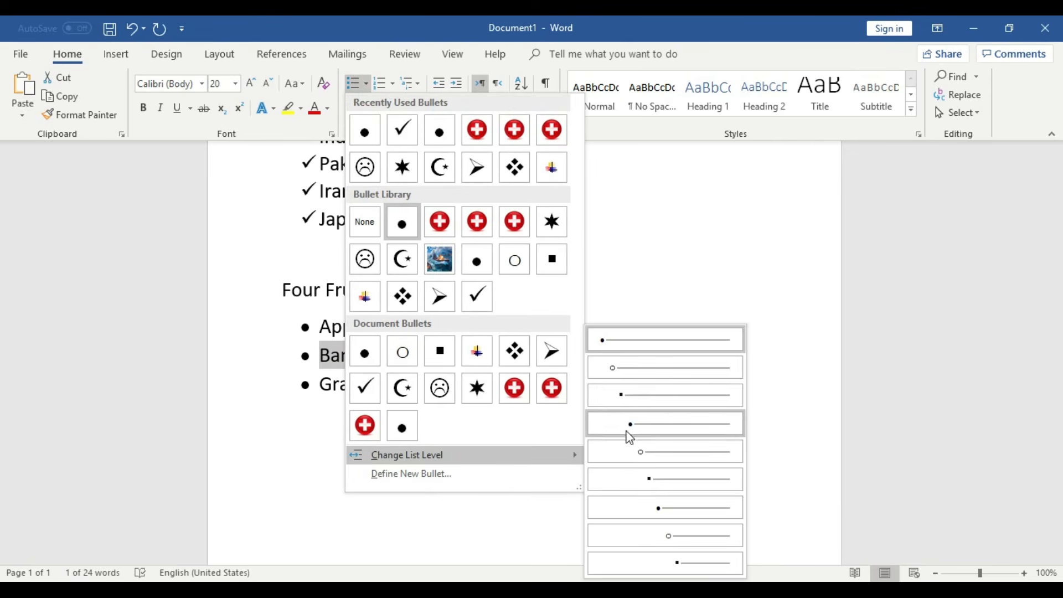
{"action": "left_click", "coordinate": [627, 370]}
{"action": "left_click", "coordinate": [509, 367]}
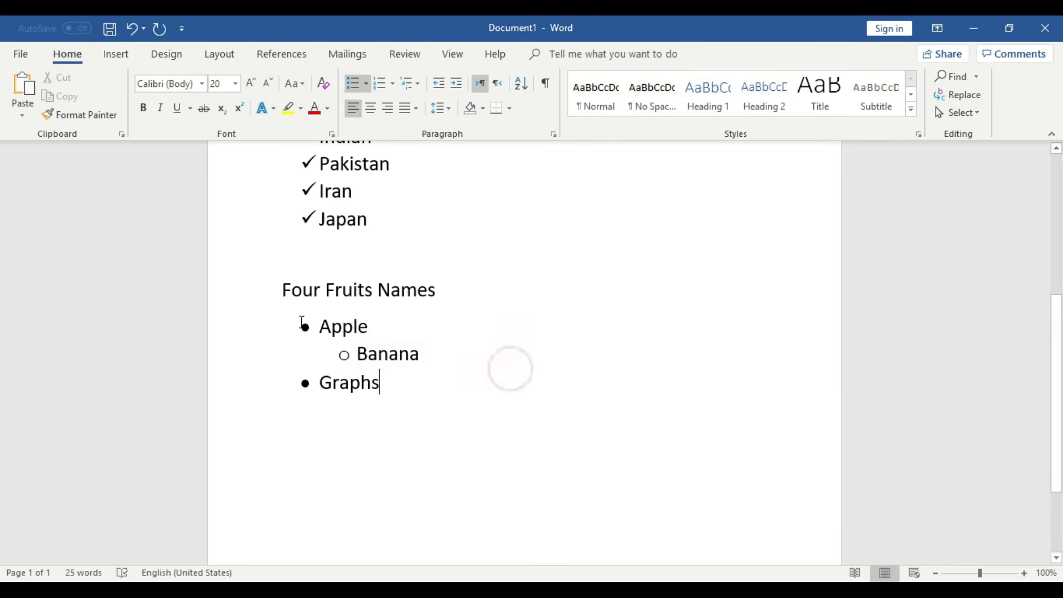
{"action": "left_click", "coordinate": [423, 354]}
{"action": "left_click", "coordinate": [404, 383]}
- Add a new bullet item below Graphs and fix its spelling from 'Aplle' to 'Apple'
{"action": "key", "text": "Return"}
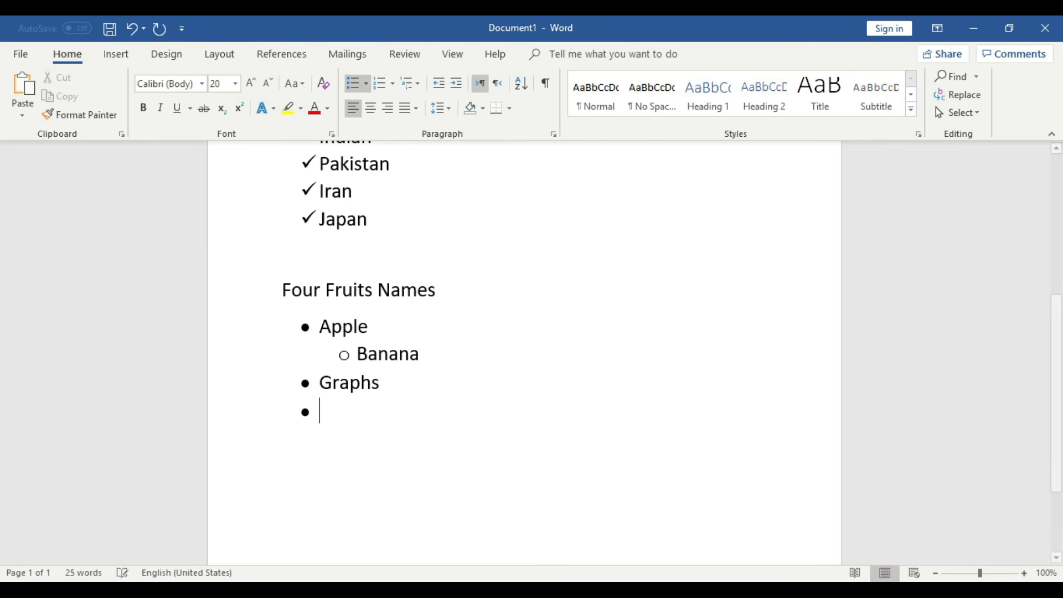
{"action": "type", "text": "Aplle"}
{"action": "key", "text": "Return"}
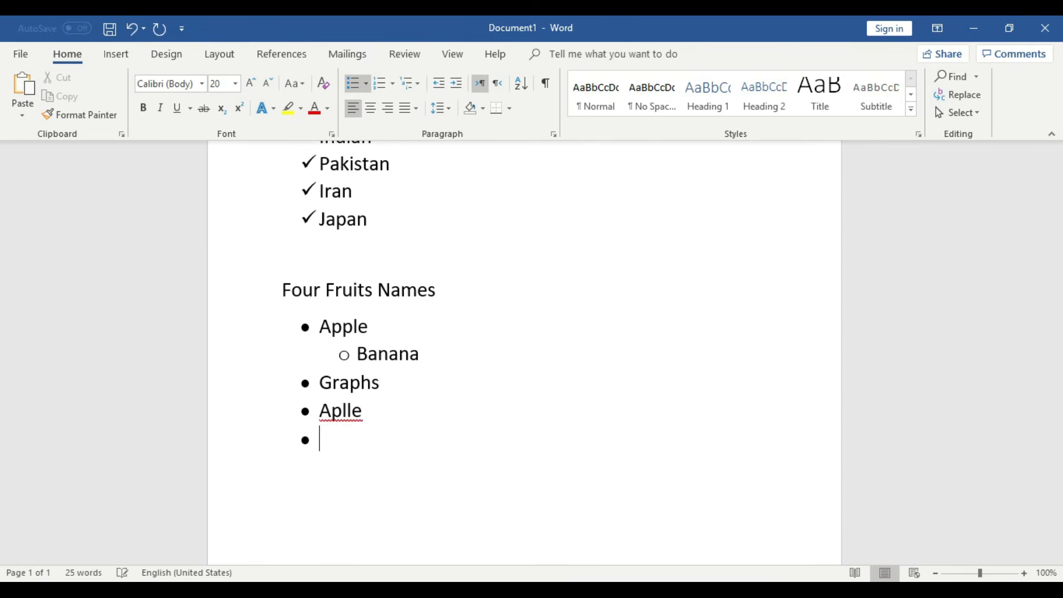
{"action": "key", "text": "BackSpace"}
{"action": "right_click", "coordinate": [347, 411]}
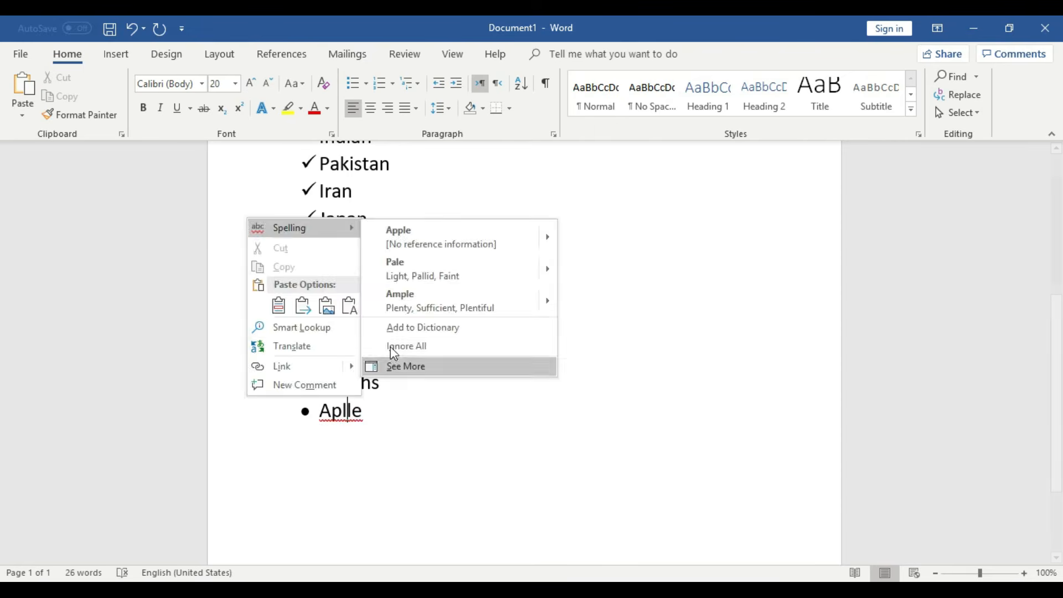
{"action": "left_click", "coordinate": [410, 227]}
- Demote the new Apple item to list Level 2 under Graphs
{"action": "left_click", "coordinate": [388, 383]}
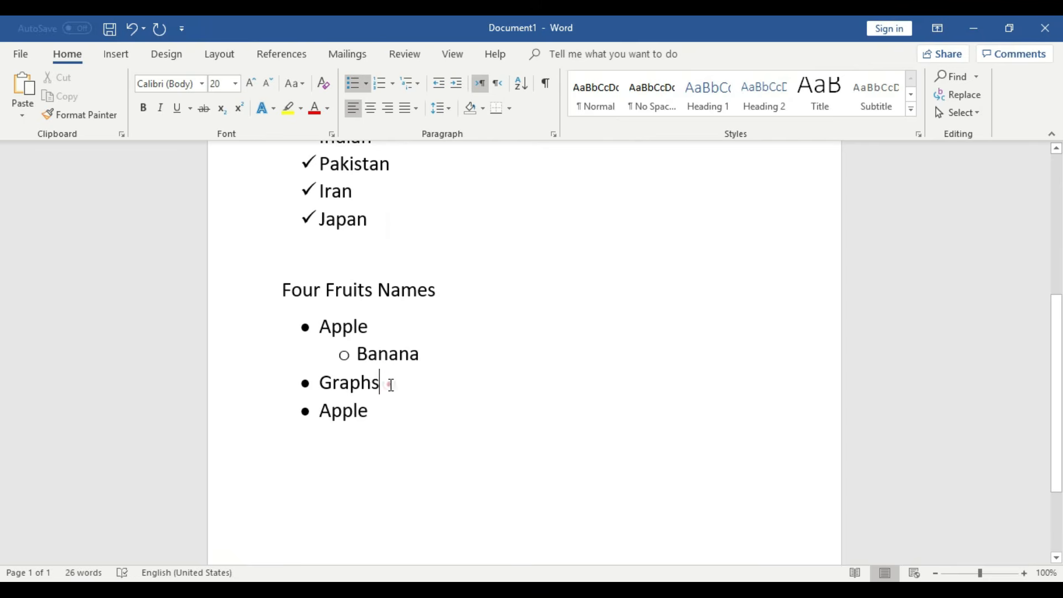
{"action": "left_click", "coordinate": [379, 421]}
{"action": "left_click", "coordinate": [386, 386]}
{"action": "left_click", "coordinate": [378, 409]}
{"action": "left_click", "coordinate": [366, 83]}
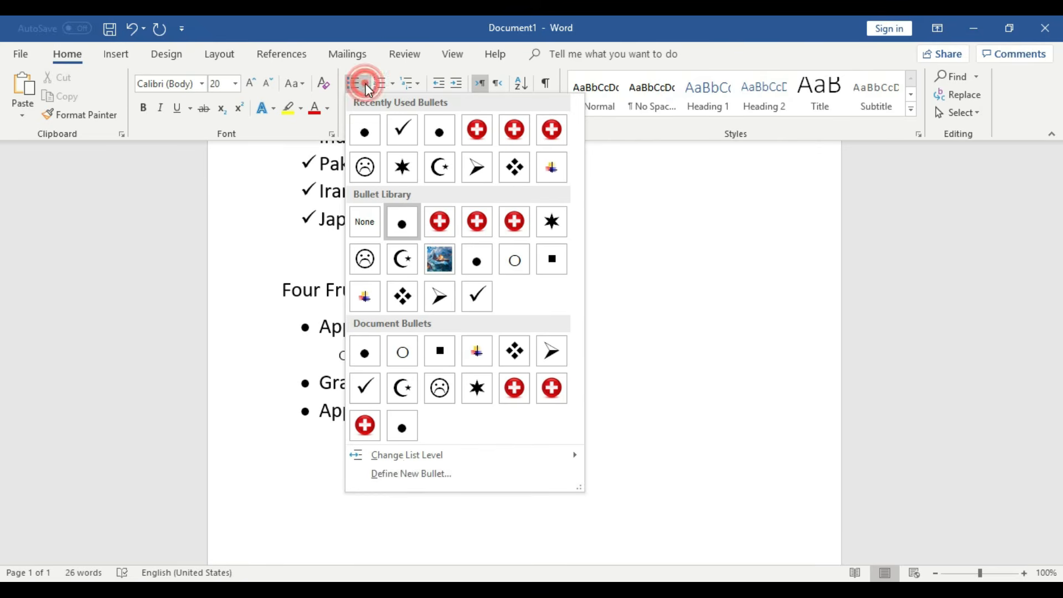
{"action": "mouse_move", "coordinate": [570, 457]}
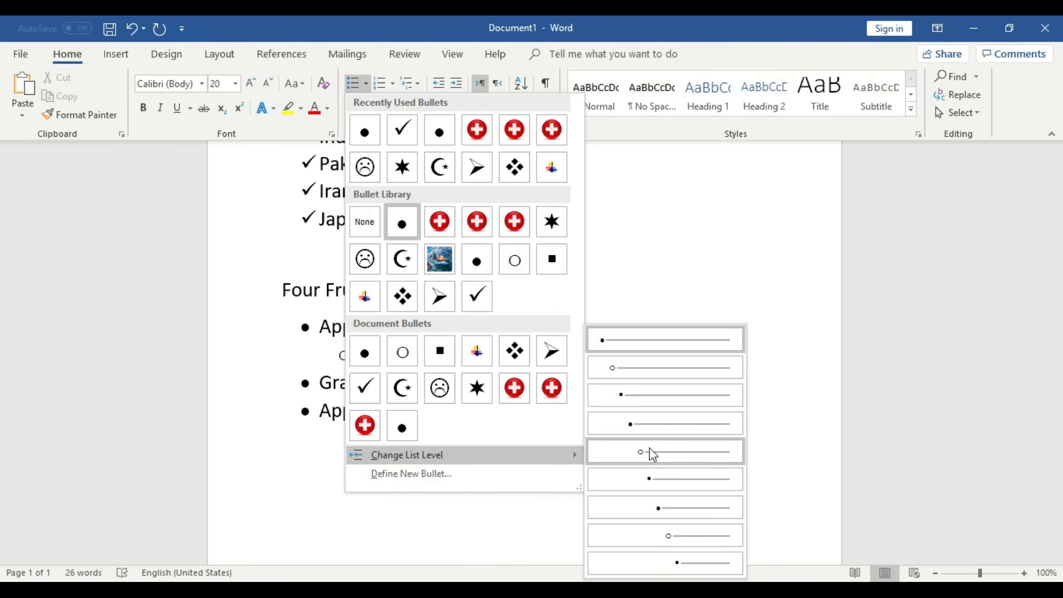
{"action": "left_click", "coordinate": [639, 381]}
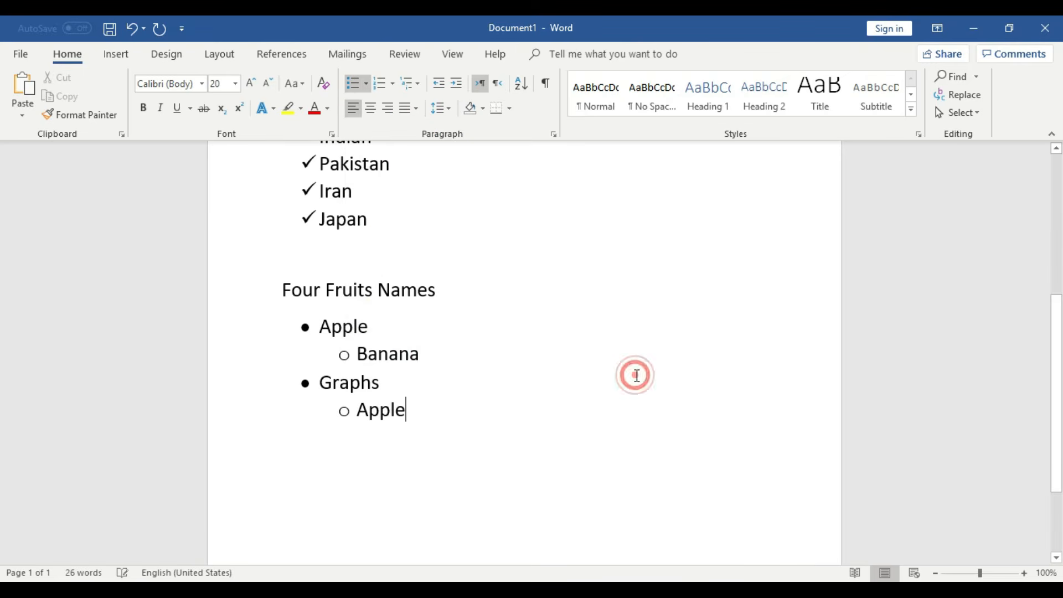
{"action": "left_click", "coordinate": [543, 431]}
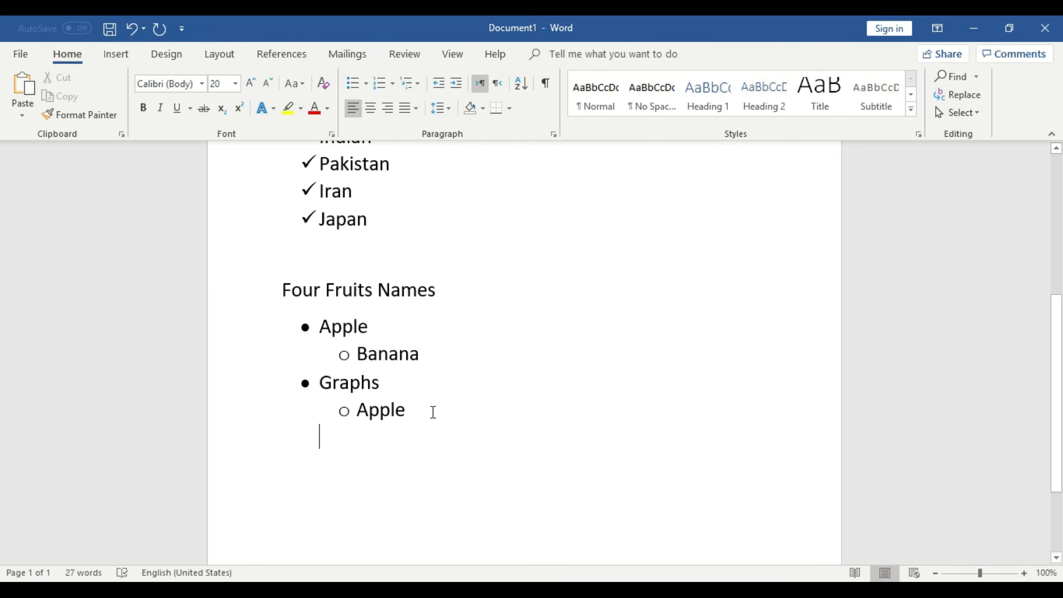
{"action": "scroll", "coordinate": [433, 412], "scroll_direction": "up", "scroll_amount": 5}
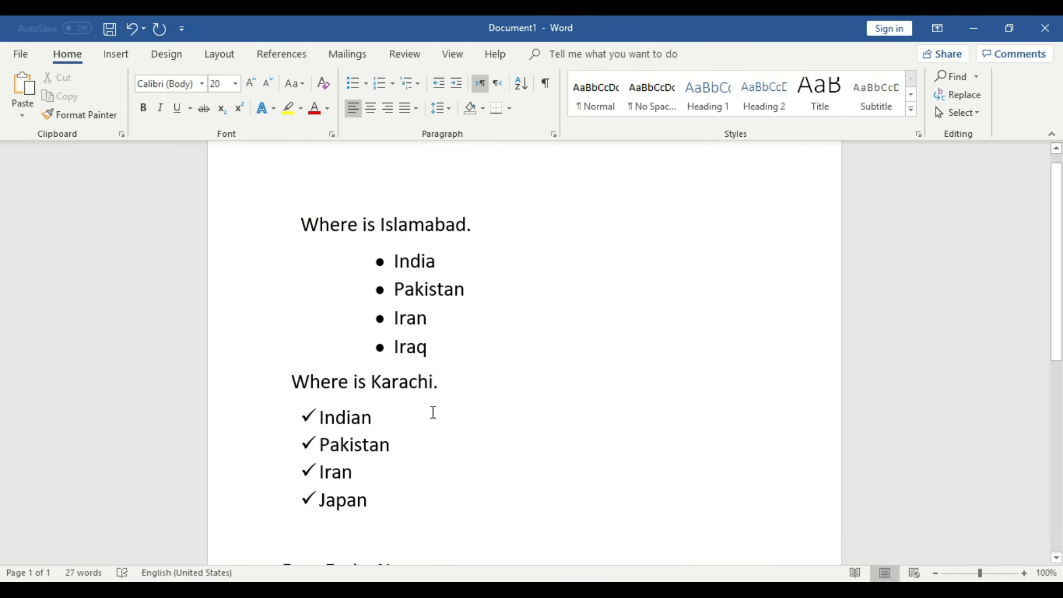
{"action": "scroll", "coordinate": [433, 412], "scroll_direction": "up", "scroll_amount": 1}
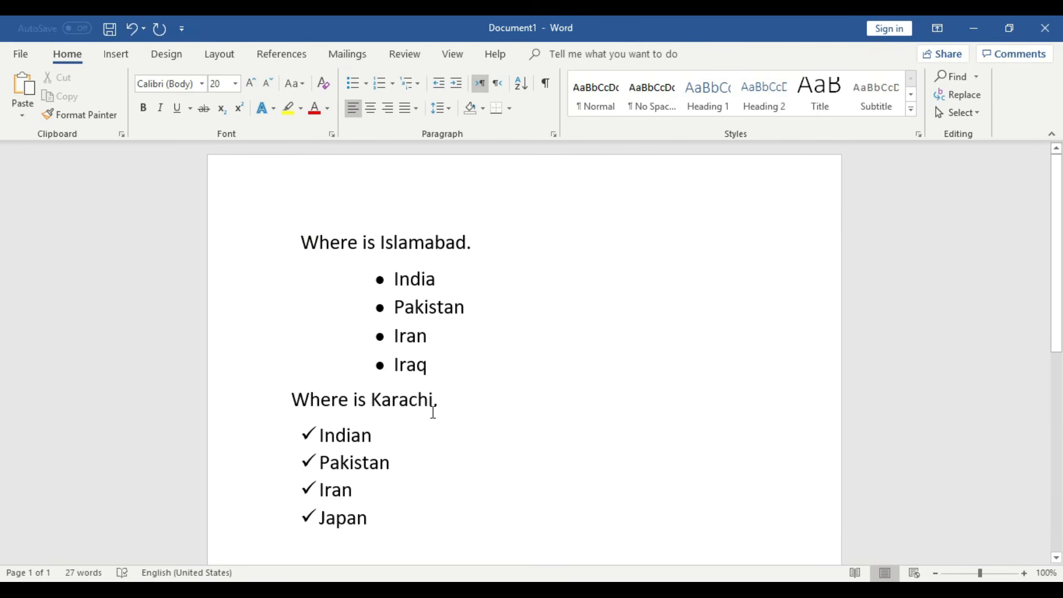
{"action": "left_click_drag", "start_coordinate": [439, 366], "coordinate": [395, 272]}
{"action": "scroll", "coordinate": [451, 387], "scroll_direction": "down", "scroll_amount": 2}
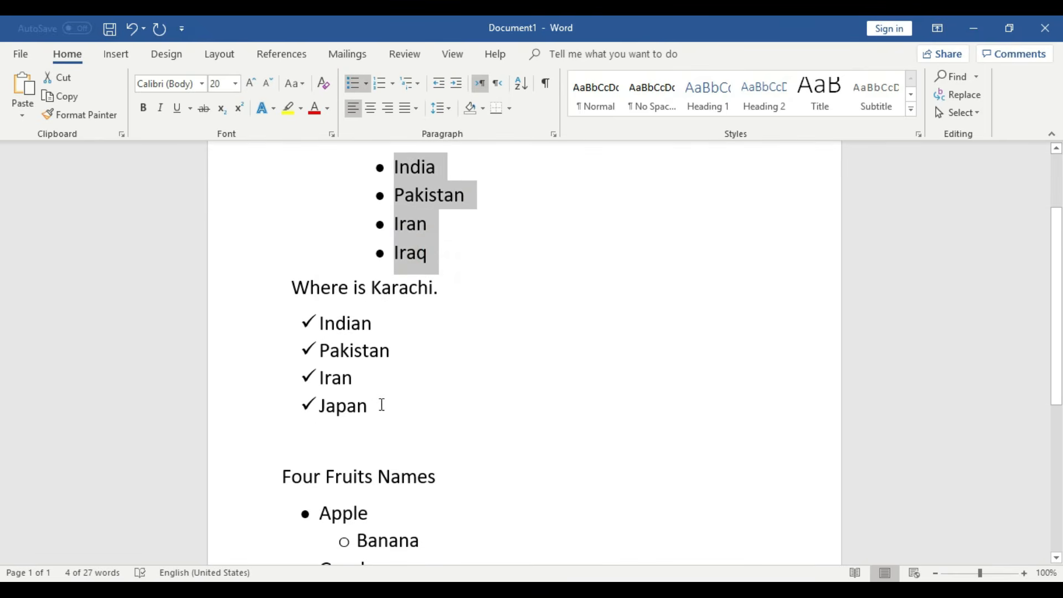
{"action": "left_click_drag", "start_coordinate": [380, 404], "coordinate": [322, 327]}
{"action": "scroll", "coordinate": [443, 444], "scroll_direction": "down", "scroll_amount": 2}
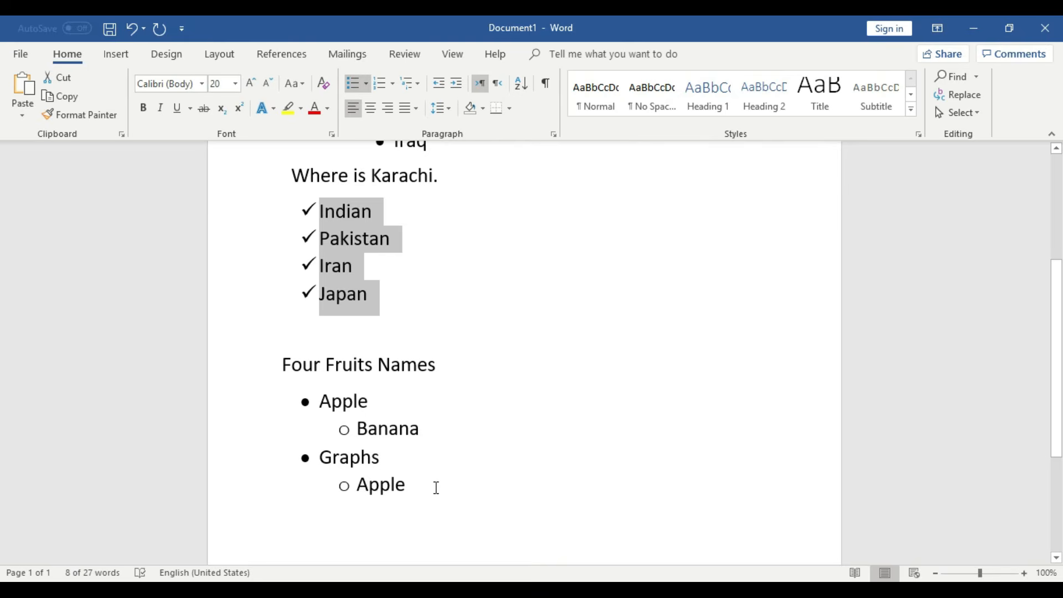
{"action": "scroll", "coordinate": [436, 488], "scroll_direction": "down", "scroll_amount": 1}
{"action": "left_click_drag", "start_coordinate": [419, 452], "coordinate": [392, 446]}
{"action": "scroll", "coordinate": [478, 466], "scroll_direction": "up", "scroll_amount": 3}
{"action": "scroll", "coordinate": [446, 445], "scroll_direction": "up", "scroll_amount": 1}
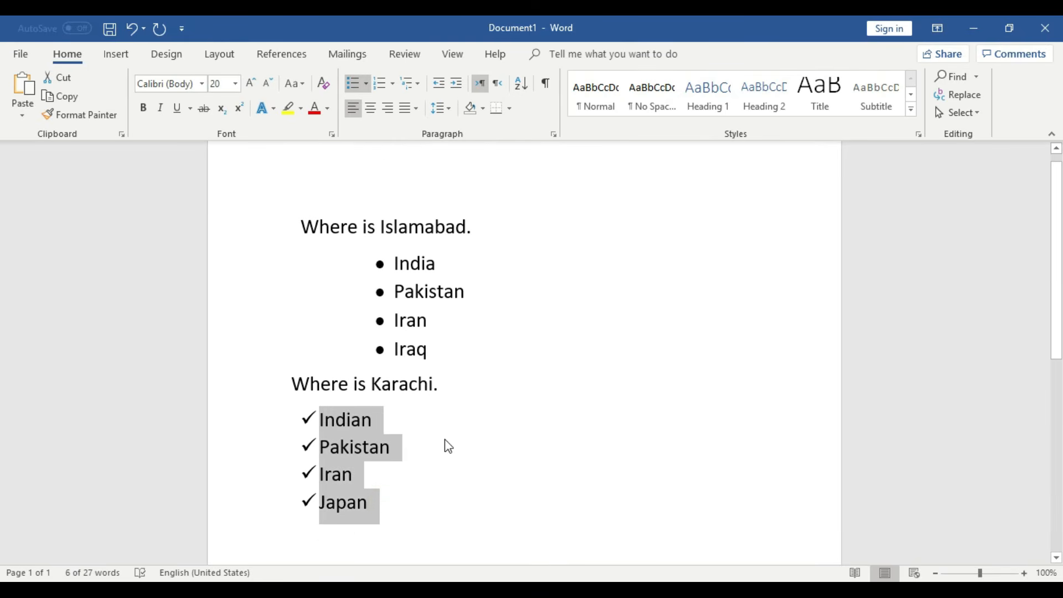
{"action": "scroll", "coordinate": [449, 446], "scroll_direction": "up", "scroll_amount": 1}
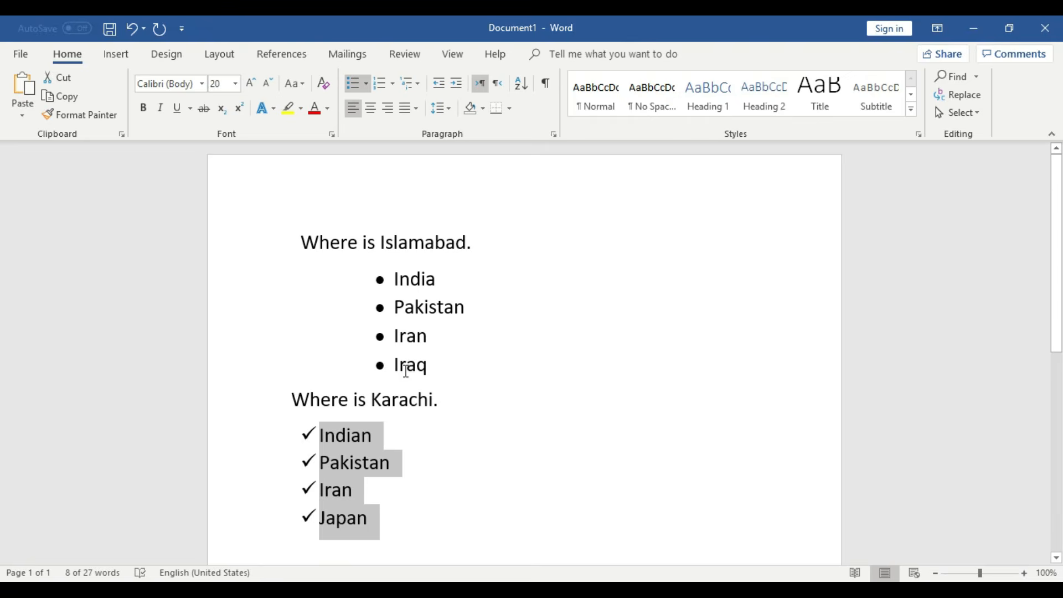
{"action": "scroll", "coordinate": [406, 366], "scroll_direction": "down", "scroll_amount": 2}
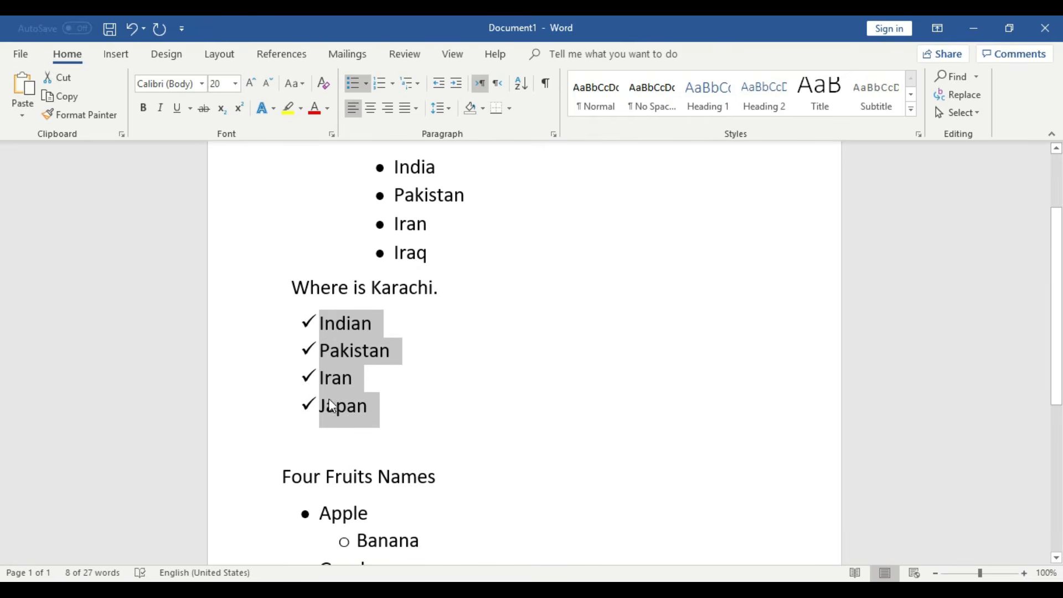
{"action": "scroll", "coordinate": [407, 413], "scroll_direction": "down", "scroll_amount": 3}
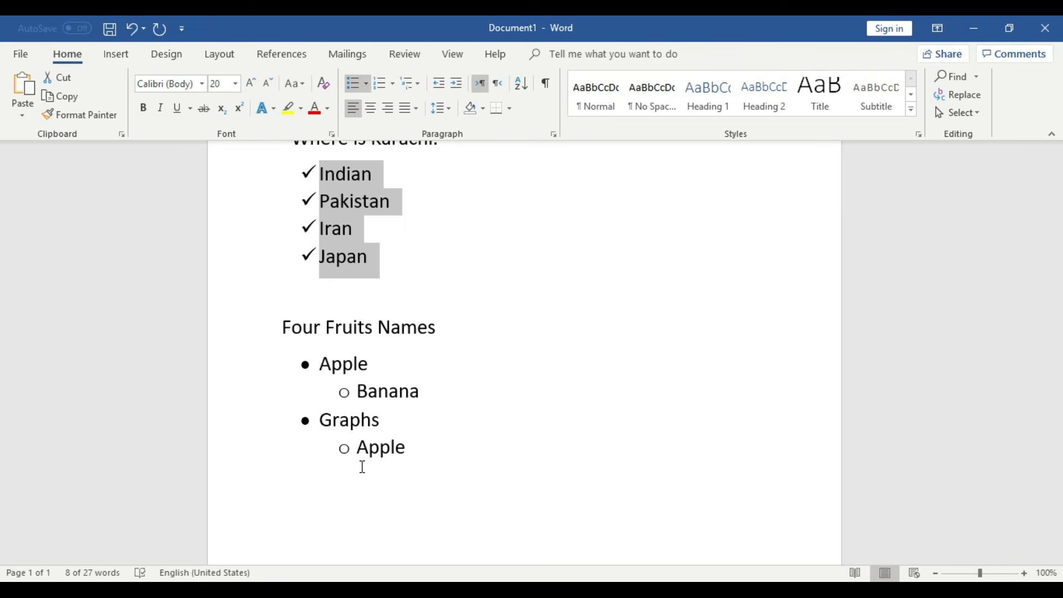
{"action": "scroll", "coordinate": [364, 468], "scroll_direction": "up", "scroll_amount": 5}
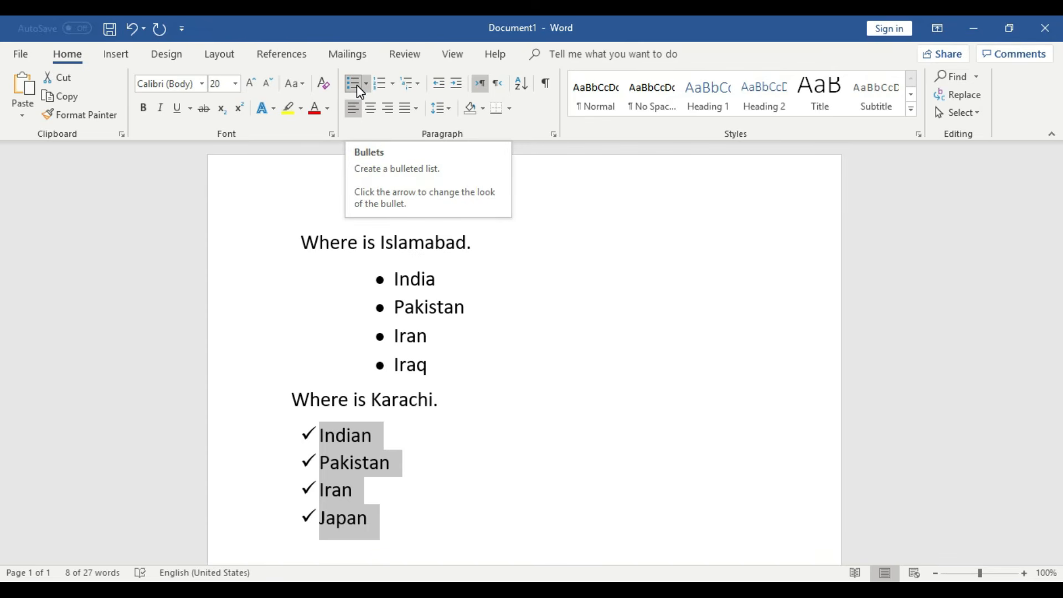
{"action": "scroll", "coordinate": [468, 360], "scroll_direction": "down", "scroll_amount": 5}
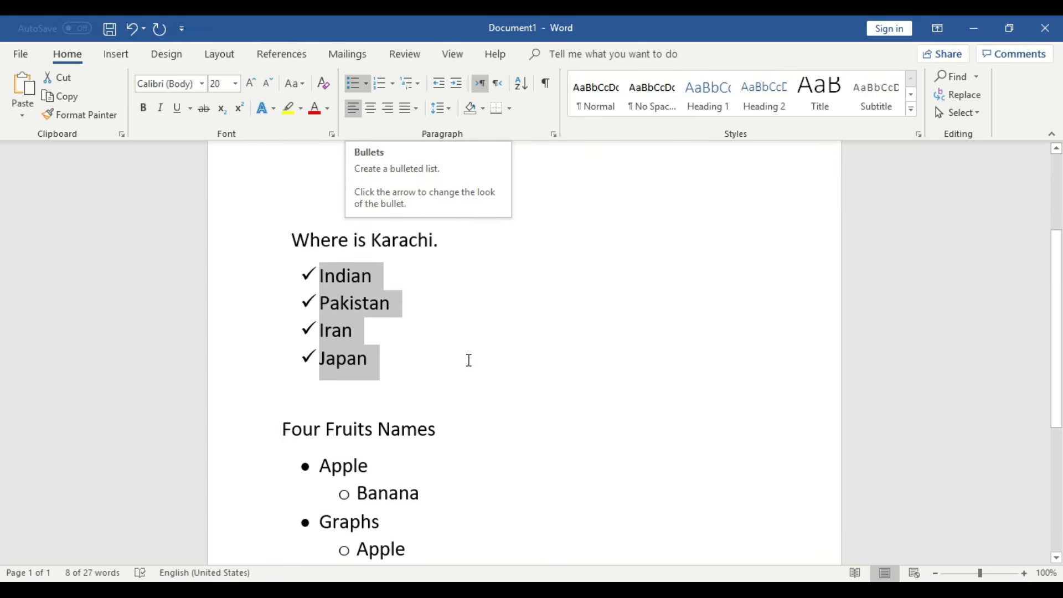
{"action": "left_click", "coordinate": [460, 379]}
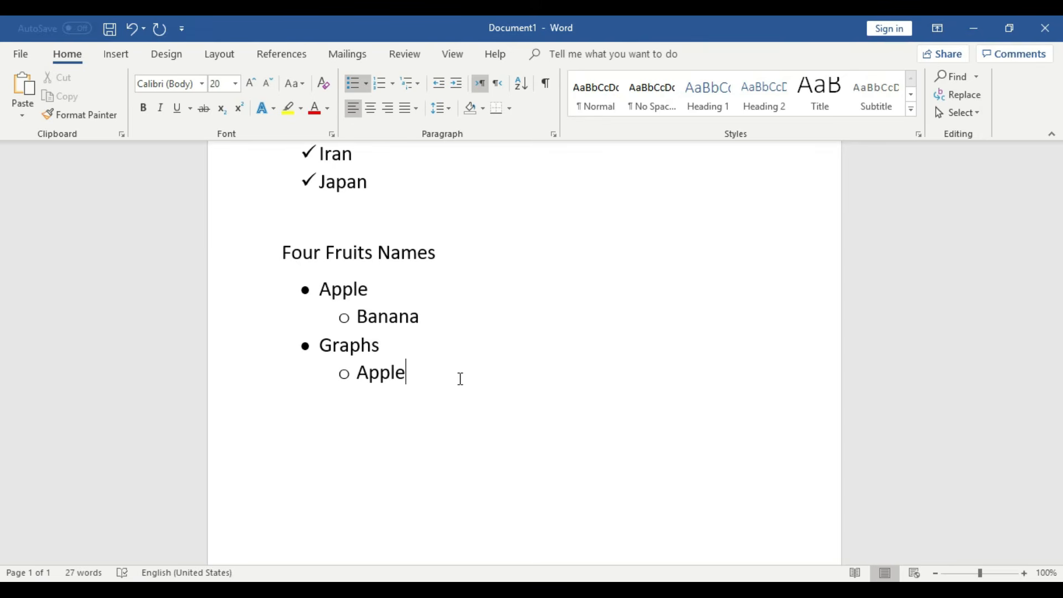
{"action": "scroll", "coordinate": [460, 379], "scroll_direction": "up", "scroll_amount": 3}
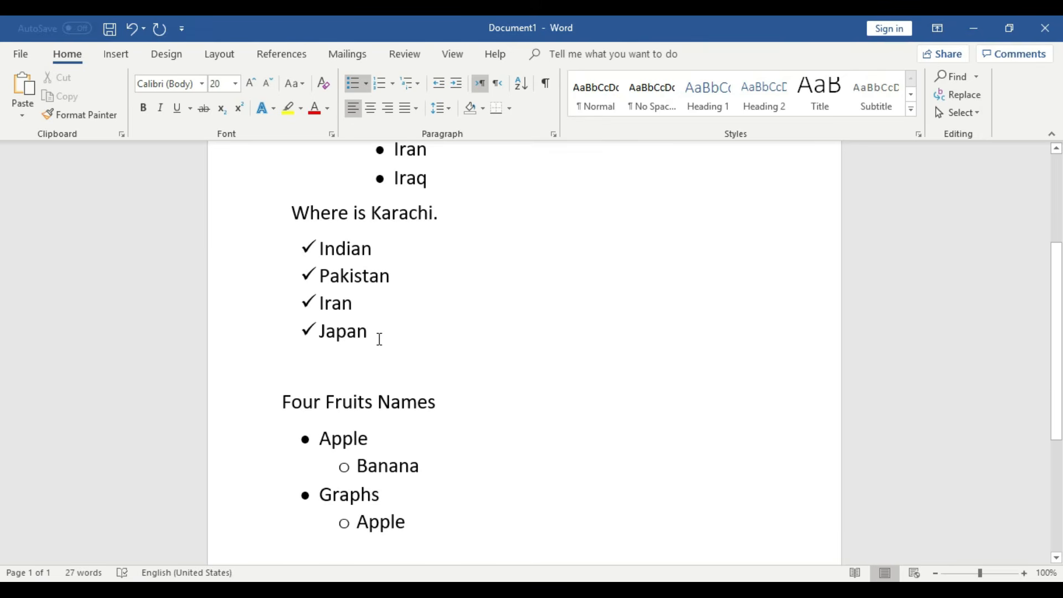
- Give Pakistan a frowny-face bullet, Iran a crescent bullet and Japan a star bullet
{"action": "left_click_drag", "start_coordinate": [377, 336], "coordinate": [320, 268]}
{"action": "left_click", "coordinate": [418, 303]}
{"action": "double_click", "coordinate": [394, 275]}
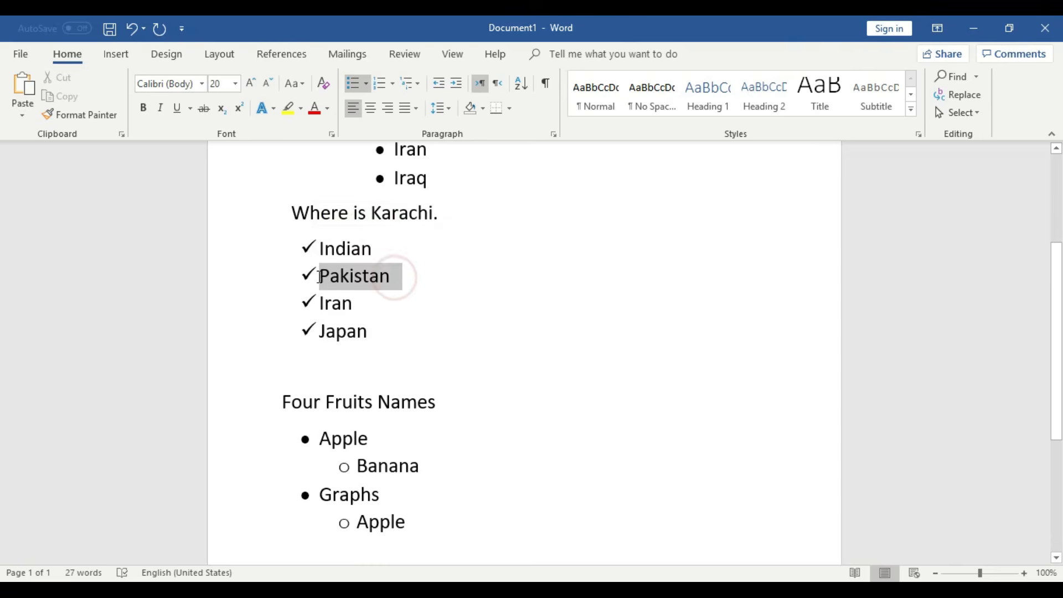
{"action": "left_click", "coordinate": [366, 85]}
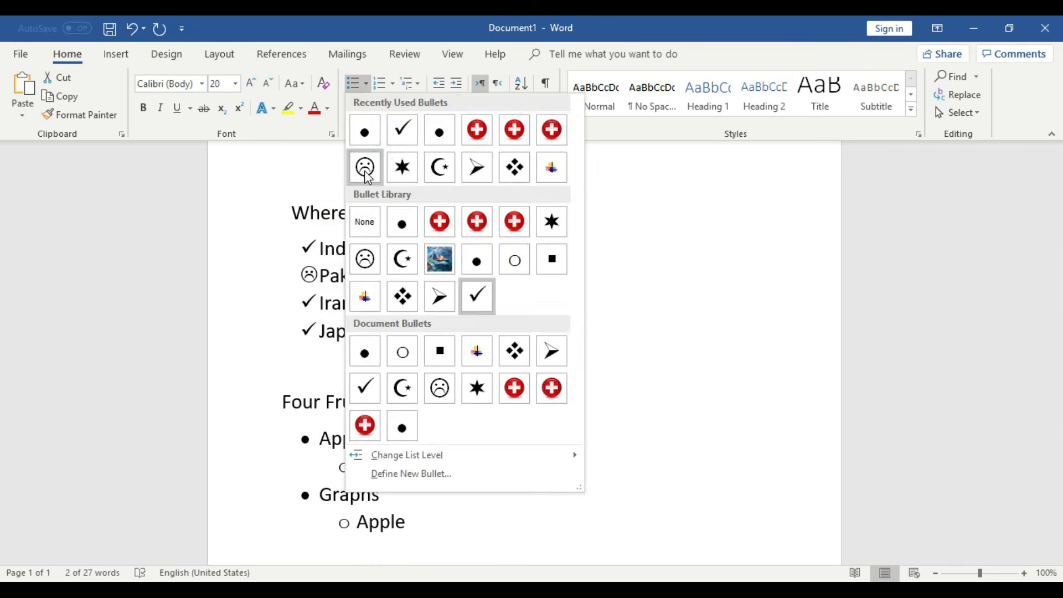
{"action": "left_click", "coordinate": [363, 166]}
{"action": "double_click", "coordinate": [338, 303]}
{"action": "left_click", "coordinate": [366, 84]}
{"action": "left_click", "coordinate": [442, 173]}
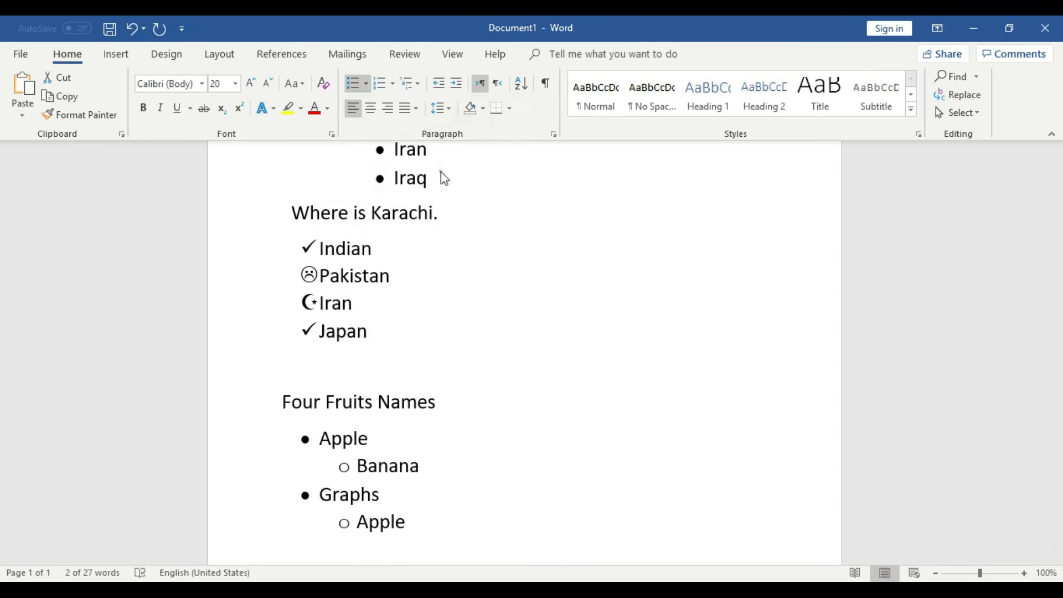
{"action": "double_click", "coordinate": [371, 330]}
{"action": "left_click", "coordinate": [372, 91]}
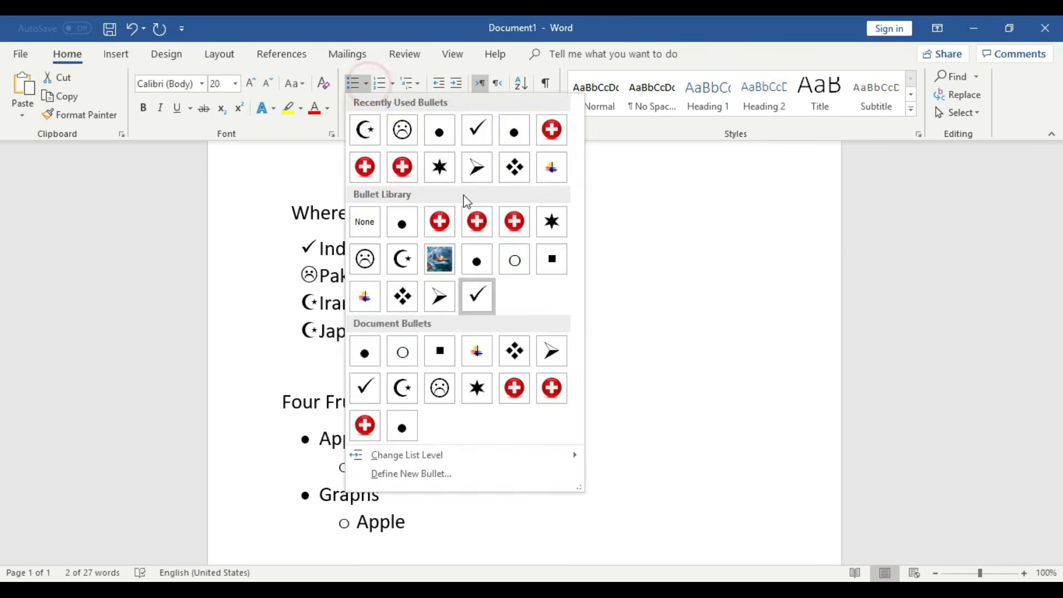
{"action": "left_click", "coordinate": [439, 166]}
- Add an 'Amrica' item below Japan with a check-mark bullet
{"action": "left_click", "coordinate": [401, 327]}
{"action": "key", "text": "Return"}
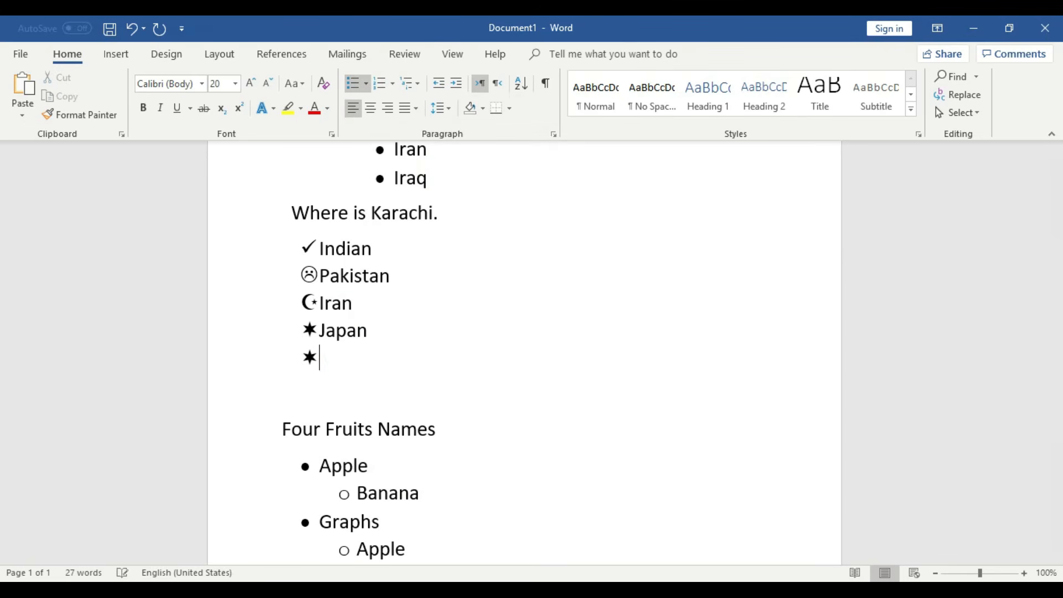
{"action": "type", "text": "Amrica"}
{"action": "double_click", "coordinate": [415, 371]}
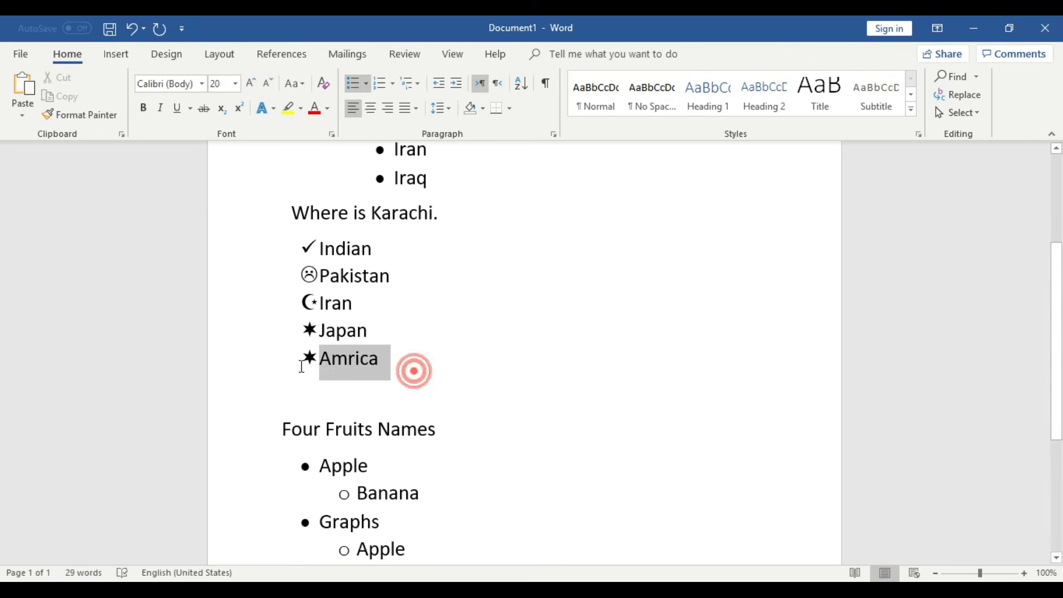
{"action": "left_click", "coordinate": [367, 84]}
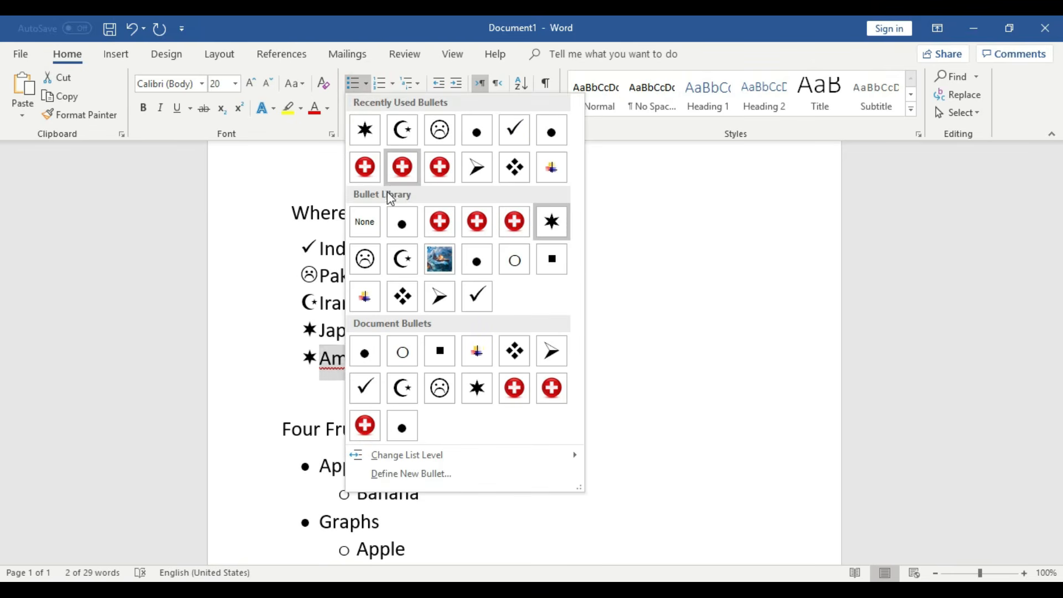
{"action": "left_click", "coordinate": [472, 295]}
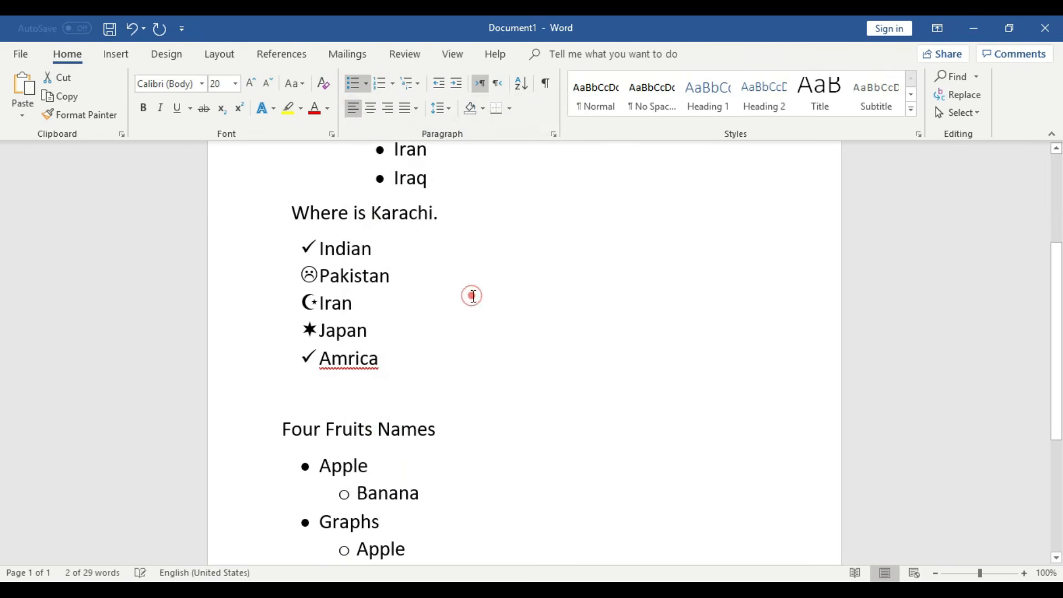
{"action": "left_click", "coordinate": [502, 349]}
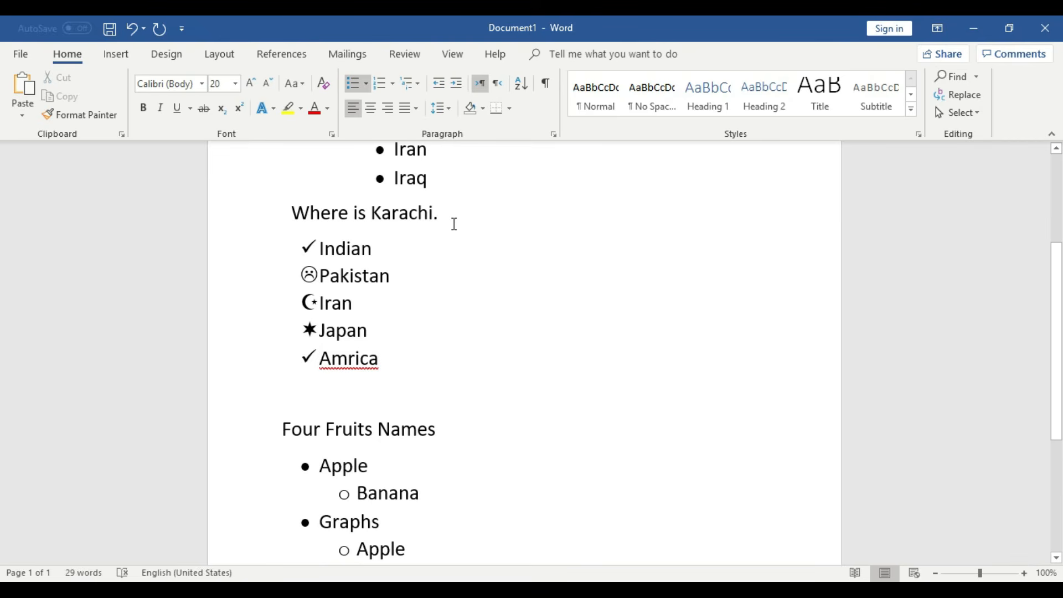
- Scroll through the document to review the finished country and fruit lists
{"action": "scroll", "coordinate": [424, 296], "scroll_direction": "up", "scroll_amount": 3}
{"action": "scroll", "coordinate": [424, 296], "scroll_direction": "down", "scroll_amount": 6}
{"action": "scroll", "coordinate": [423, 298], "scroll_direction": "down", "scroll_amount": 1}
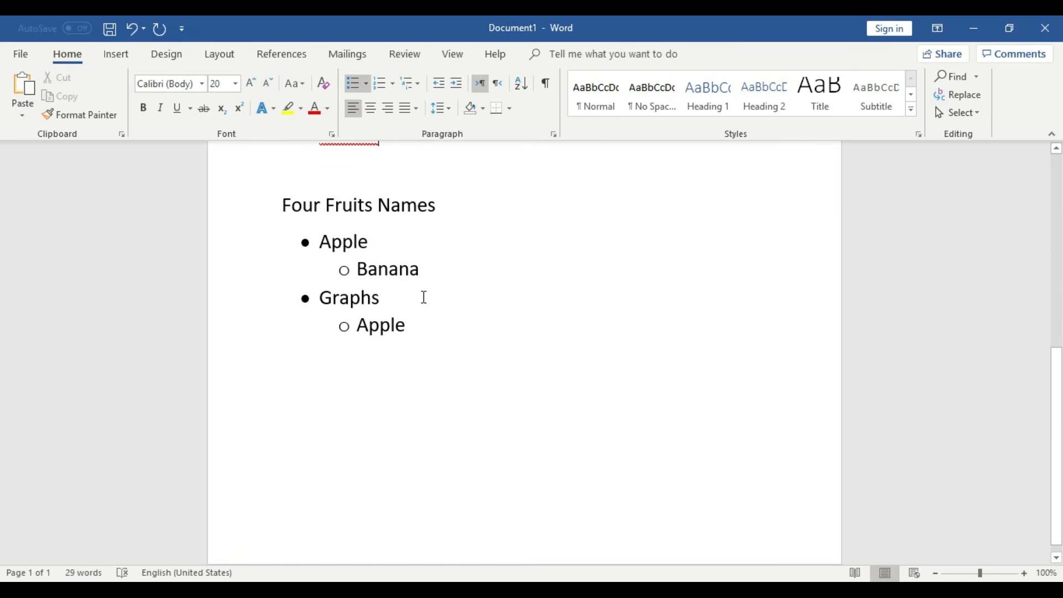
{"action": "scroll", "coordinate": [423, 297], "scroll_direction": "up", "scroll_amount": 8}
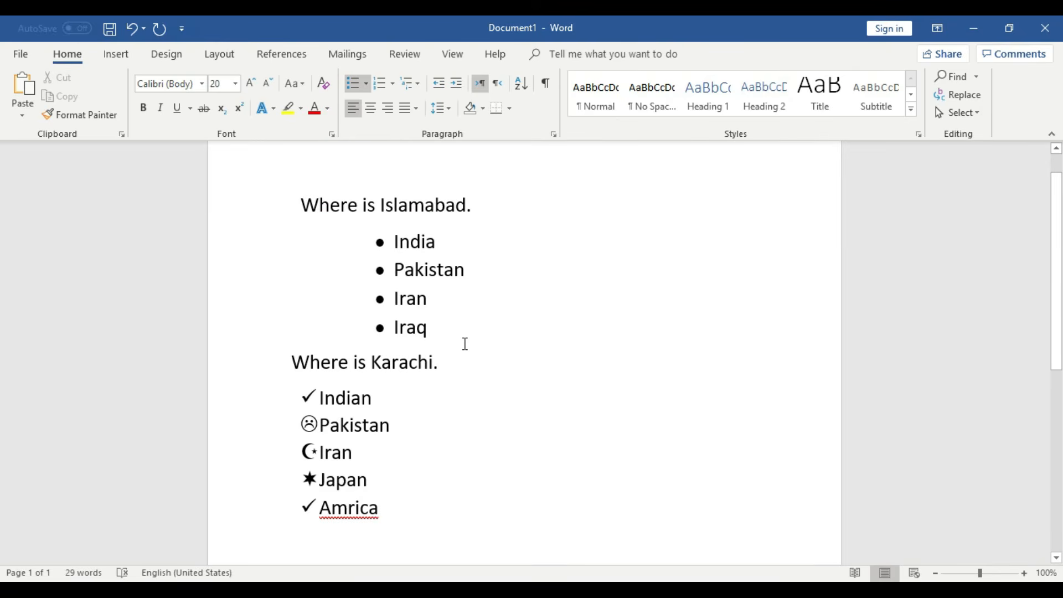
- Minimize the Word window and stop the screen recording from the system tray
{"action": "left_click", "coordinate": [973, 29]}
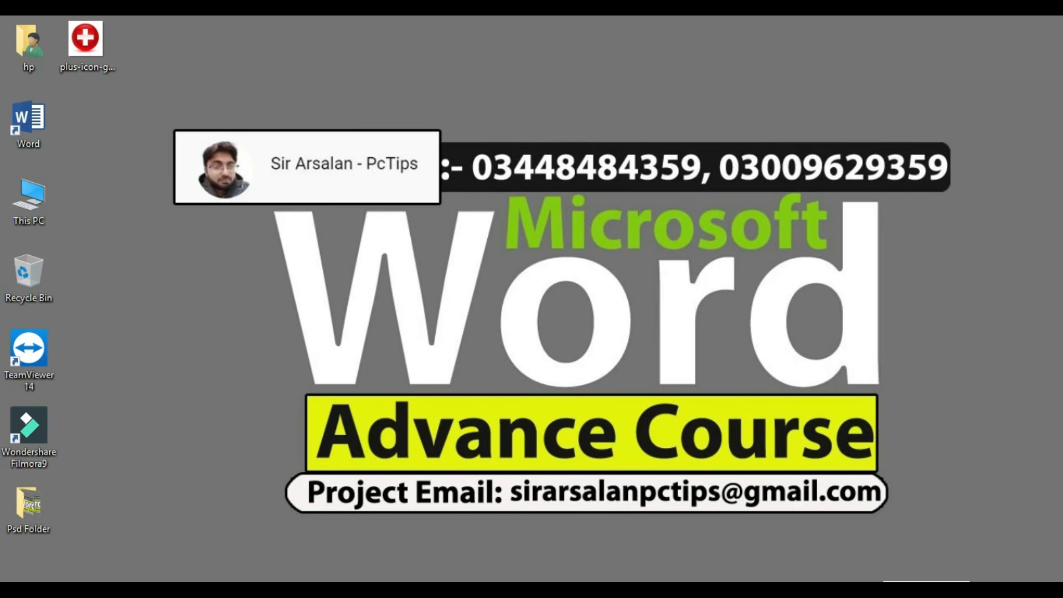
{"action": "left_click", "coordinate": [879, 591]}
{"action": "left_click", "coordinate": [849, 568]}
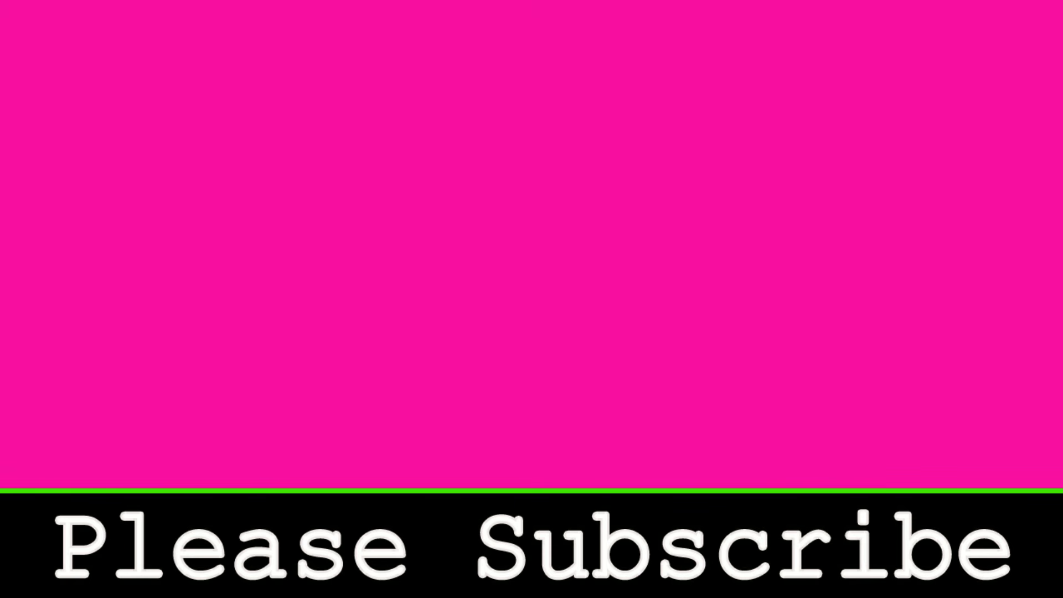